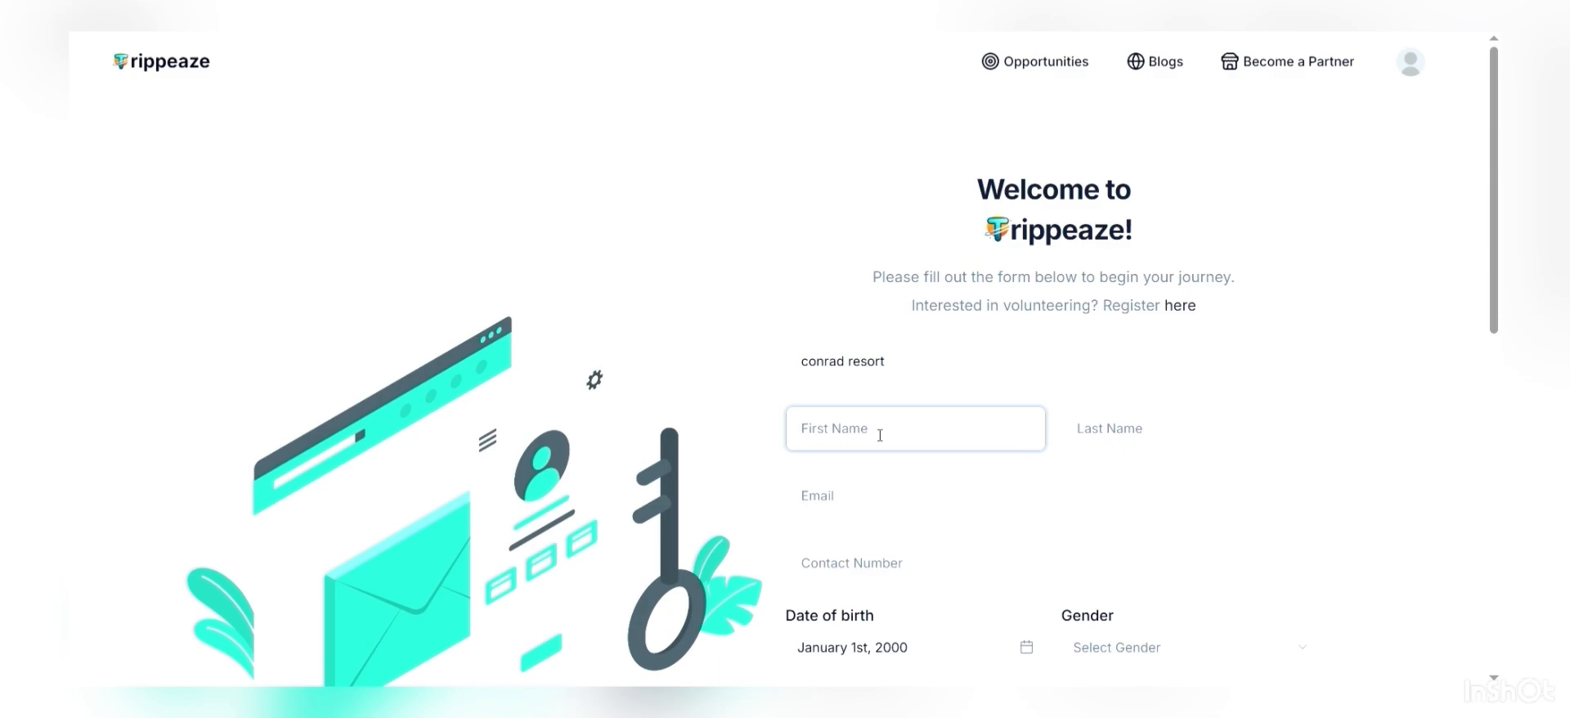
Enter the host's first name, last name and contact number in the registration form.
{"action": "left_click", "coordinate": [1131, 426]}
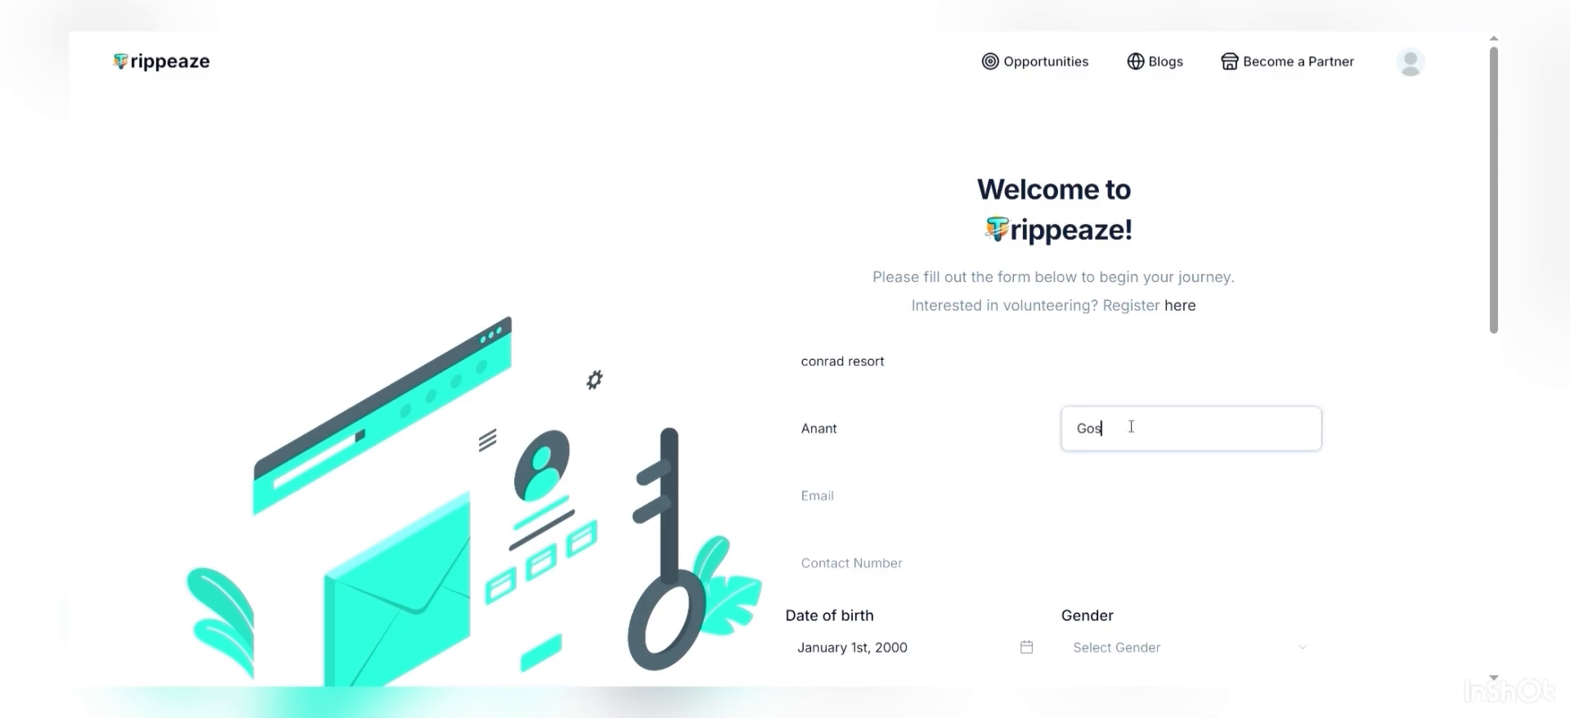
{"action": "scroll", "coordinate": [1132, 427], "scroll_direction": "down", "scroll_amount": 2}
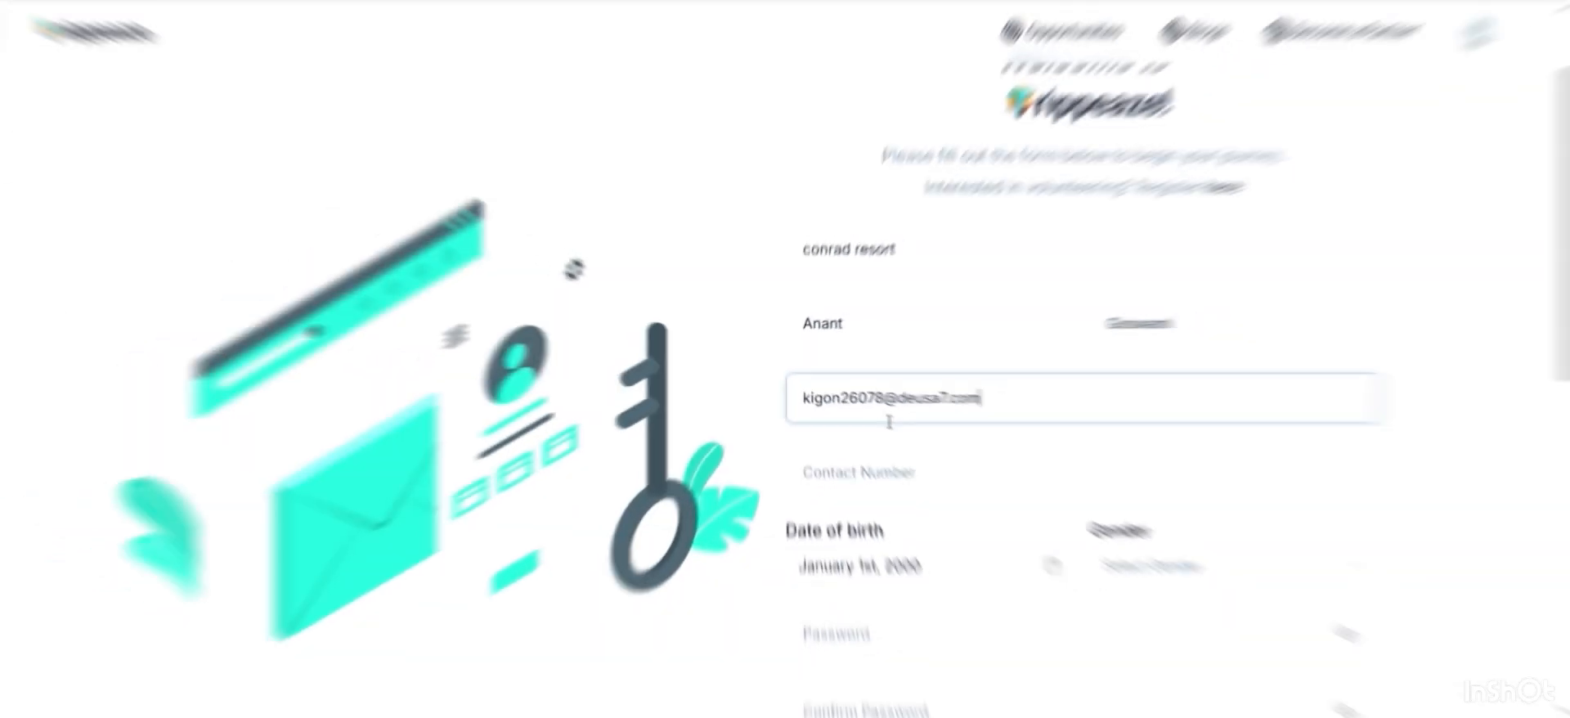
{"action": "left_click", "coordinate": [871, 461]}
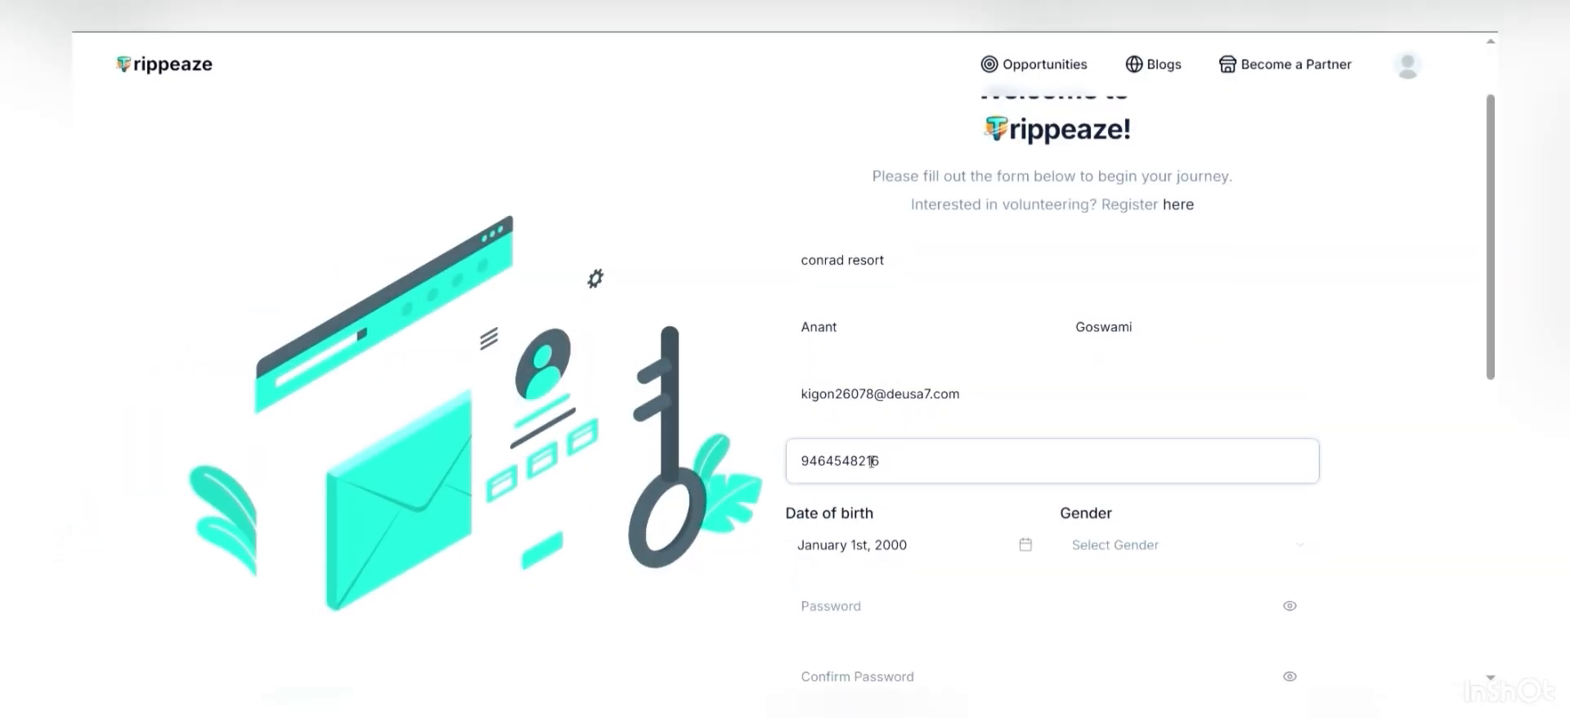
{"action": "scroll", "coordinate": [870, 461], "scroll_direction": "down", "scroll_amount": 2}
{"action": "left_click", "coordinate": [906, 406]}
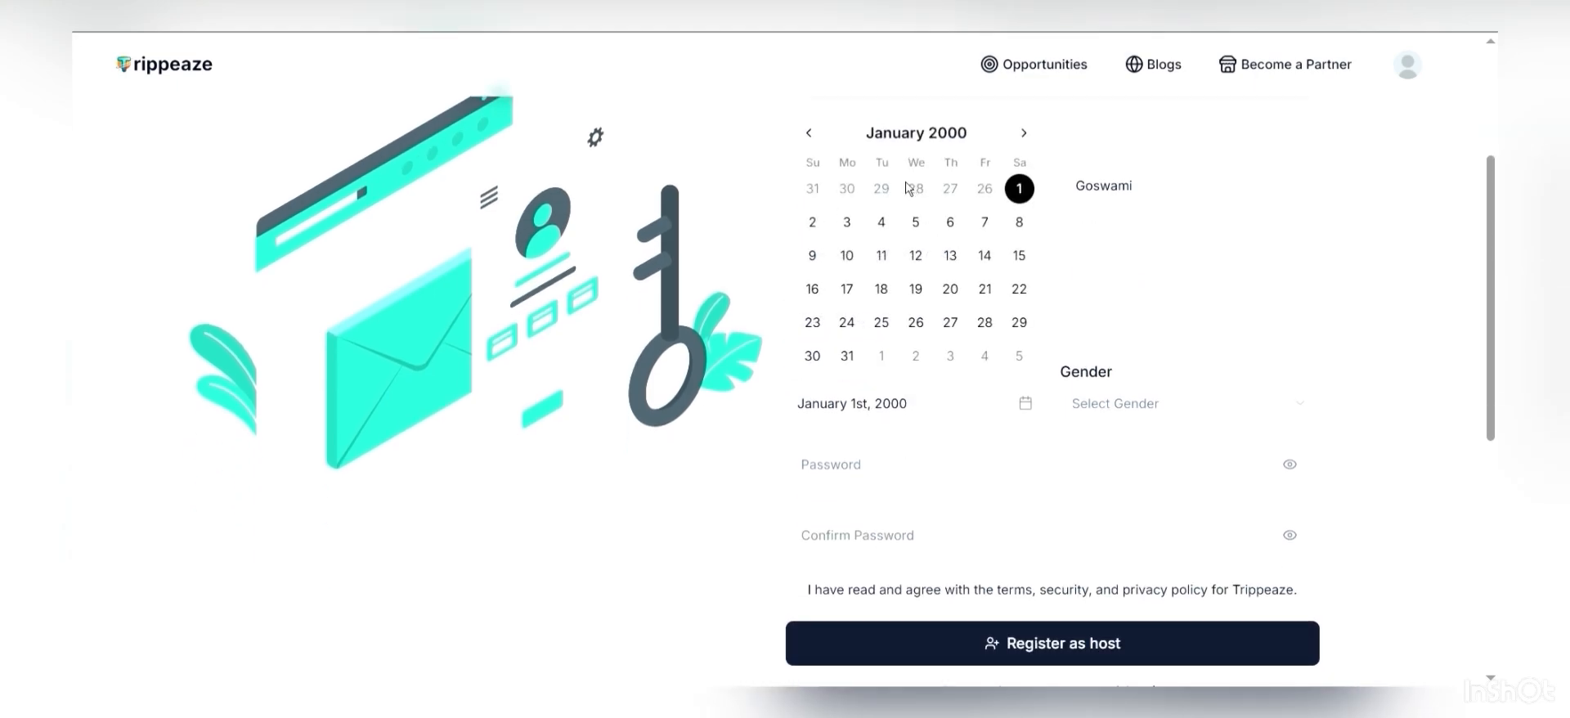
{"action": "left_click", "coordinate": [910, 139]}
{"action": "left_click", "coordinate": [919, 455]}
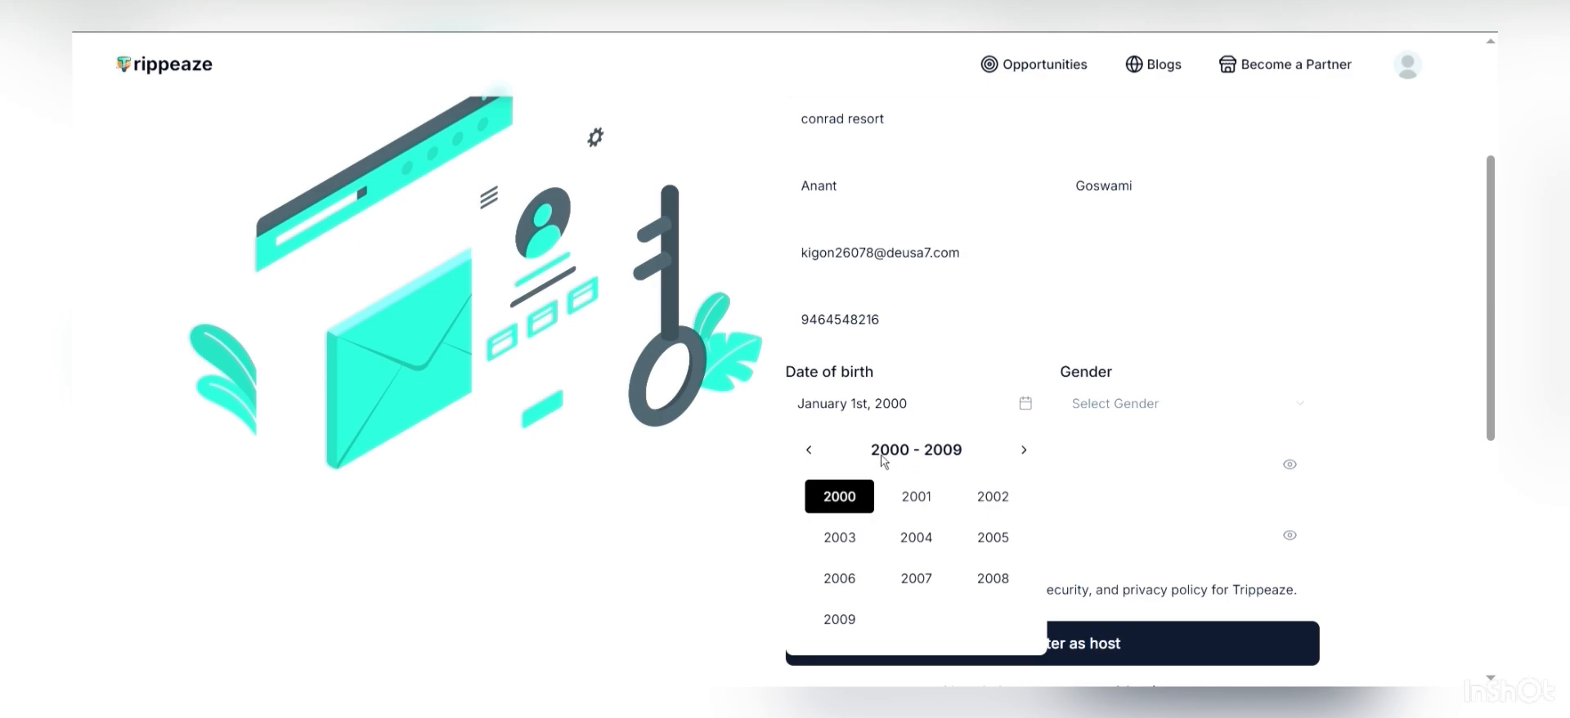
{"action": "left_click", "coordinate": [814, 454]}
{"action": "left_click", "coordinate": [931, 574]}
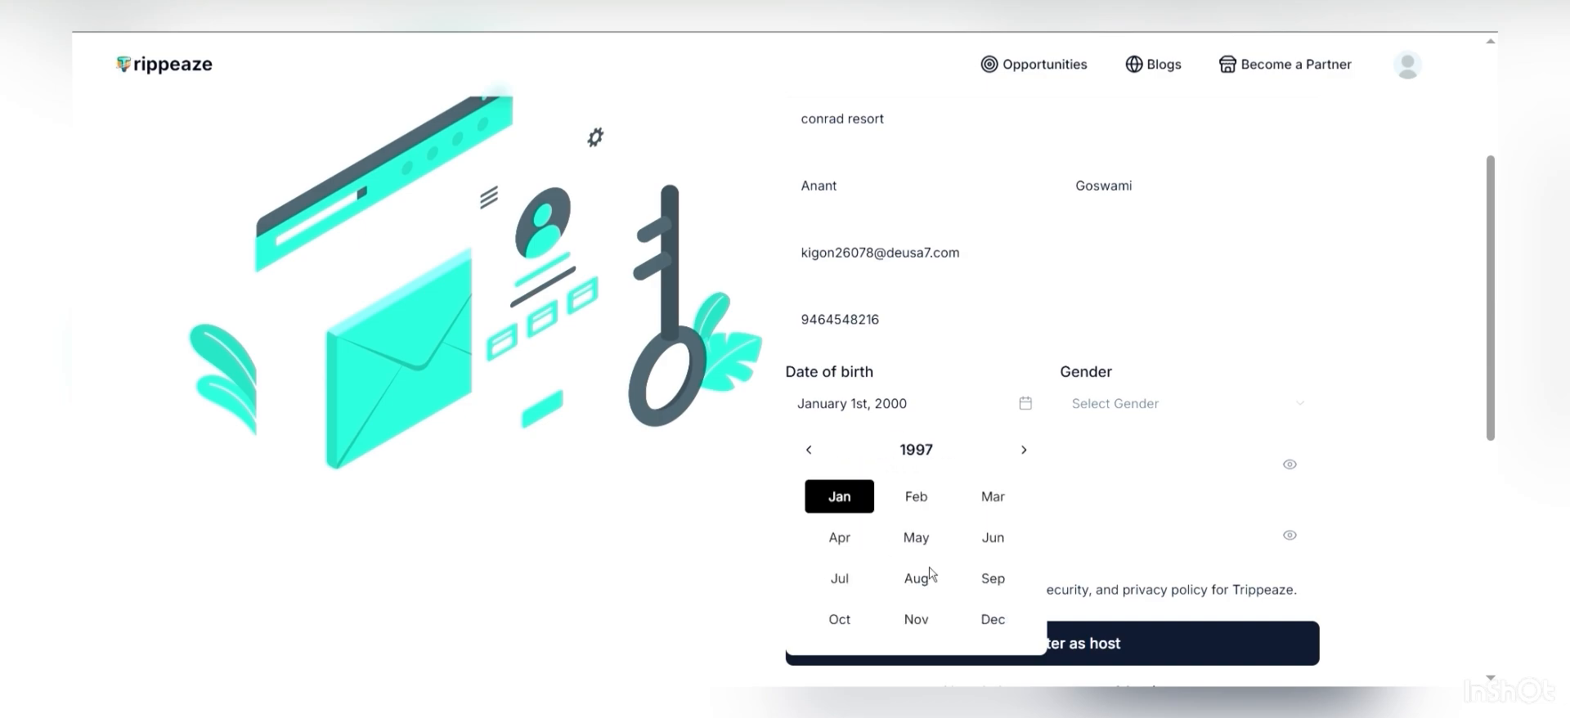
{"action": "left_click", "coordinate": [996, 543]}
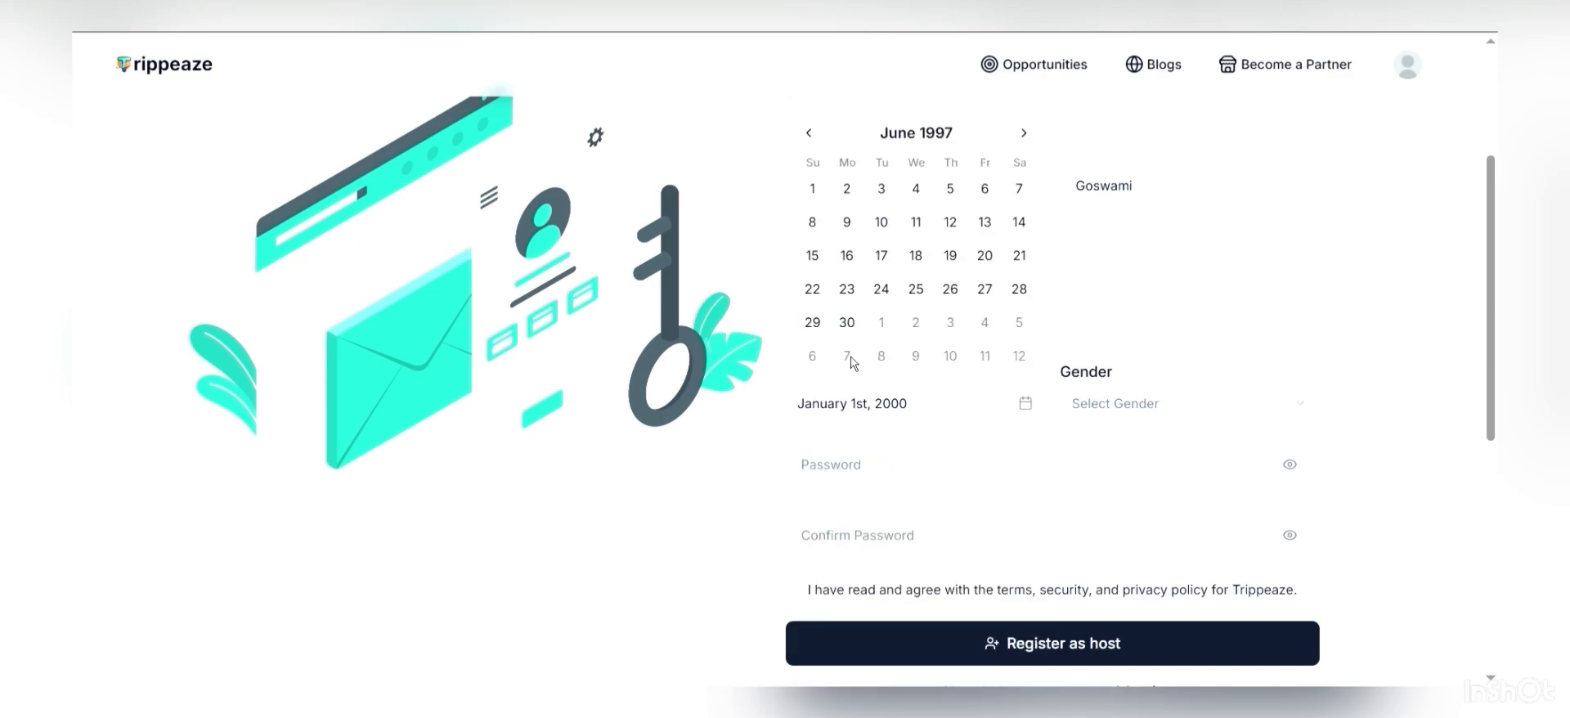
{"action": "left_click", "coordinate": [848, 323]}
Choose Male as the host's gender.
{"action": "left_click", "coordinate": [1160, 415]}
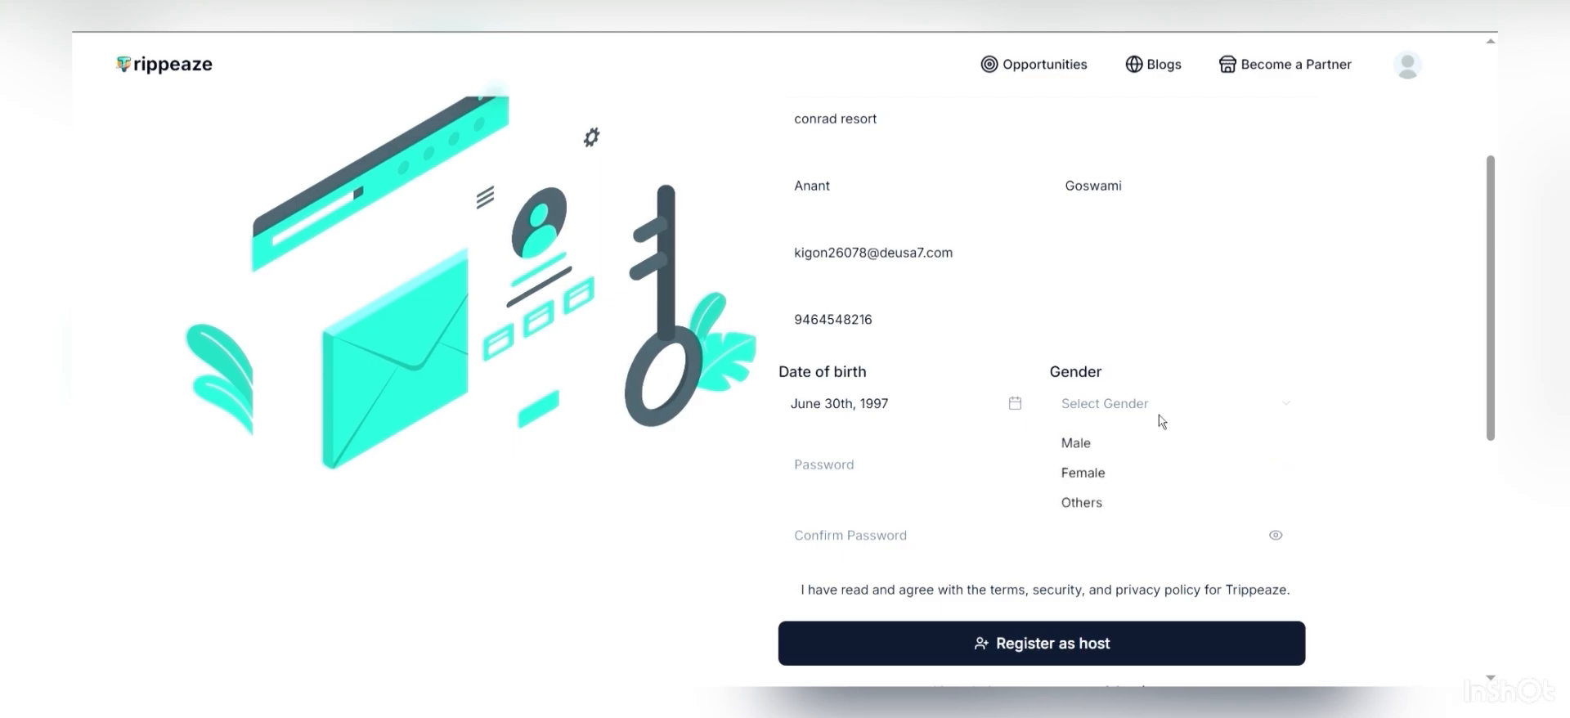
{"action": "left_click", "coordinate": [1129, 446]}
{"action": "left_click", "coordinate": [975, 468]}
Enter and confirm the account password, checking both with the reveal toggle.
{"action": "type", "text": "•"}
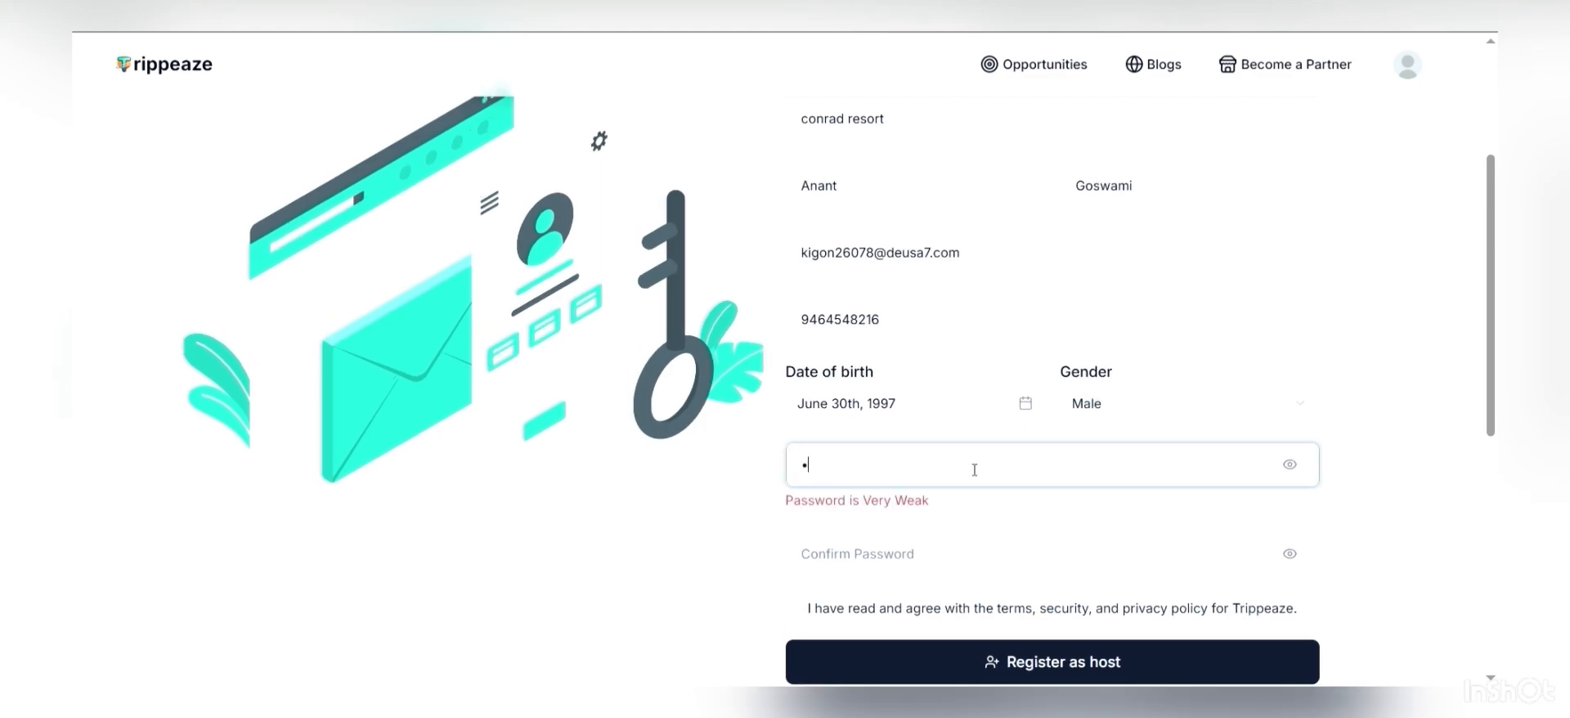
{"action": "type", "text": "•••••••"}
{"action": "key", "text": "BackSpace"}
{"action": "type", "text": "•"}
{"action": "left_click", "coordinate": [1290, 464]}
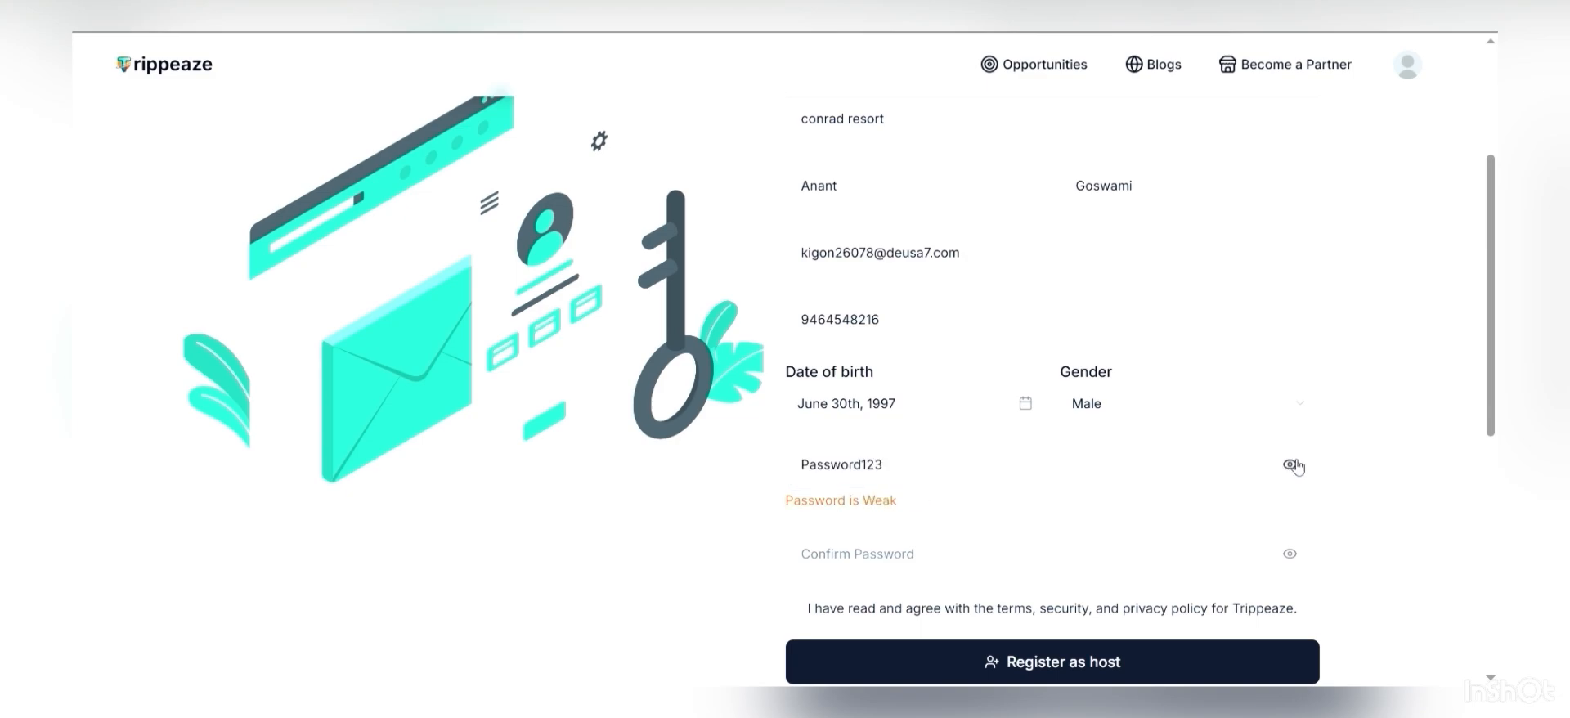
{"action": "left_click", "coordinate": [1289, 464]}
{"action": "left_click", "coordinate": [918, 573]}
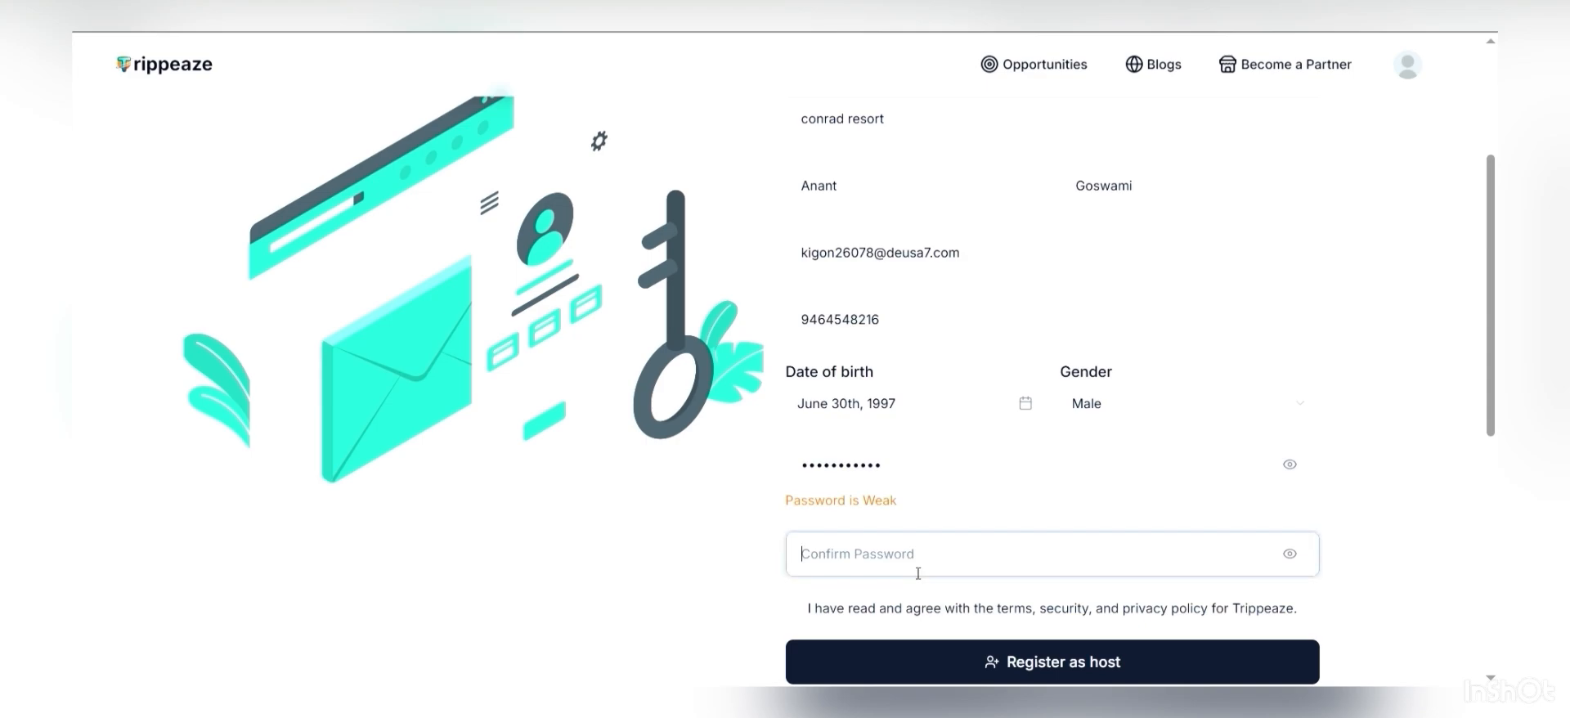
{"action": "type", "text": "••••••••••"}
{"action": "left_click", "coordinate": [1288, 556]}
{"action": "left_click", "coordinate": [1289, 553]}
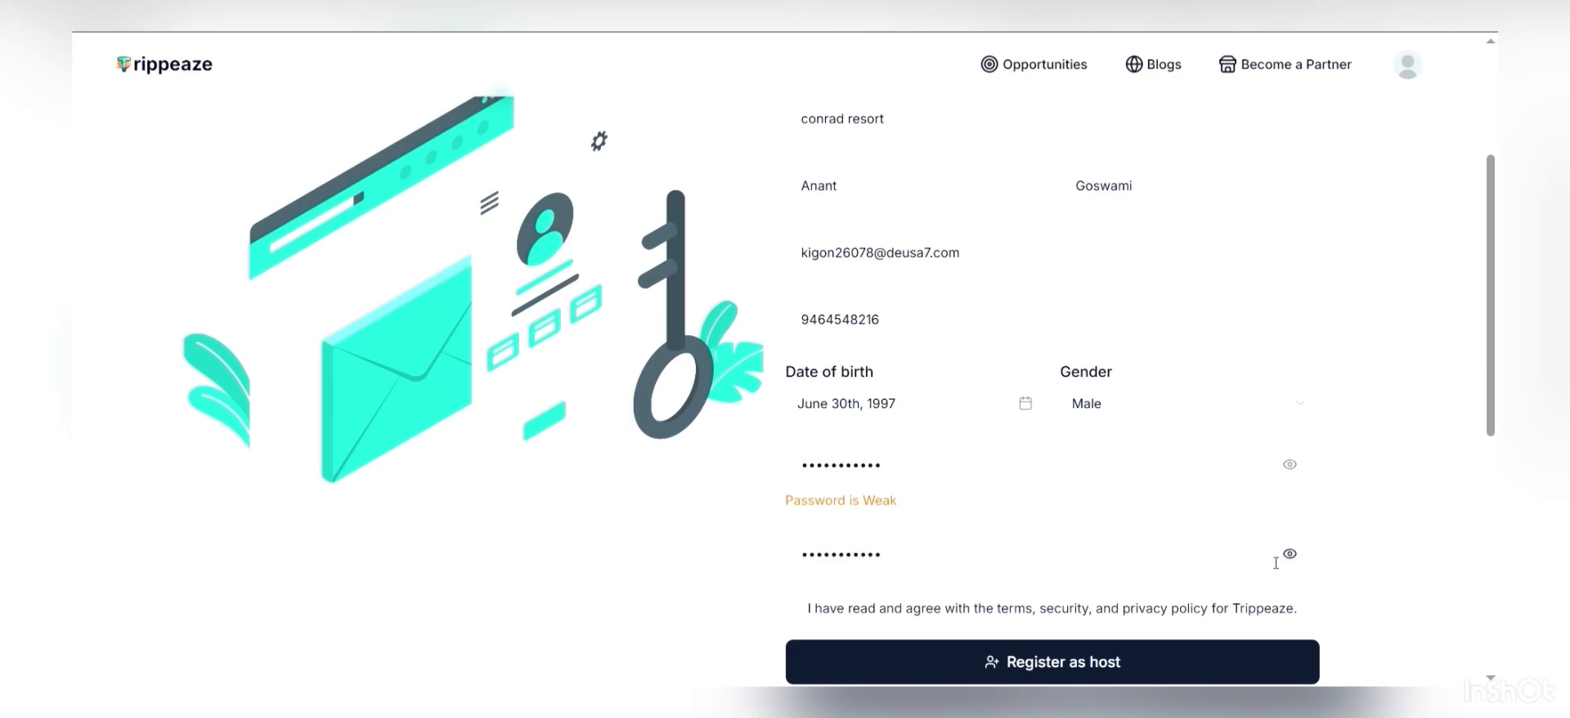
Accept the terms, register as host, and submit the pasted six-digit verification code.
{"action": "left_click", "coordinate": [798, 612]}
{"action": "scroll", "coordinate": [804, 622], "scroll_direction": "down", "scroll_amount": 3}
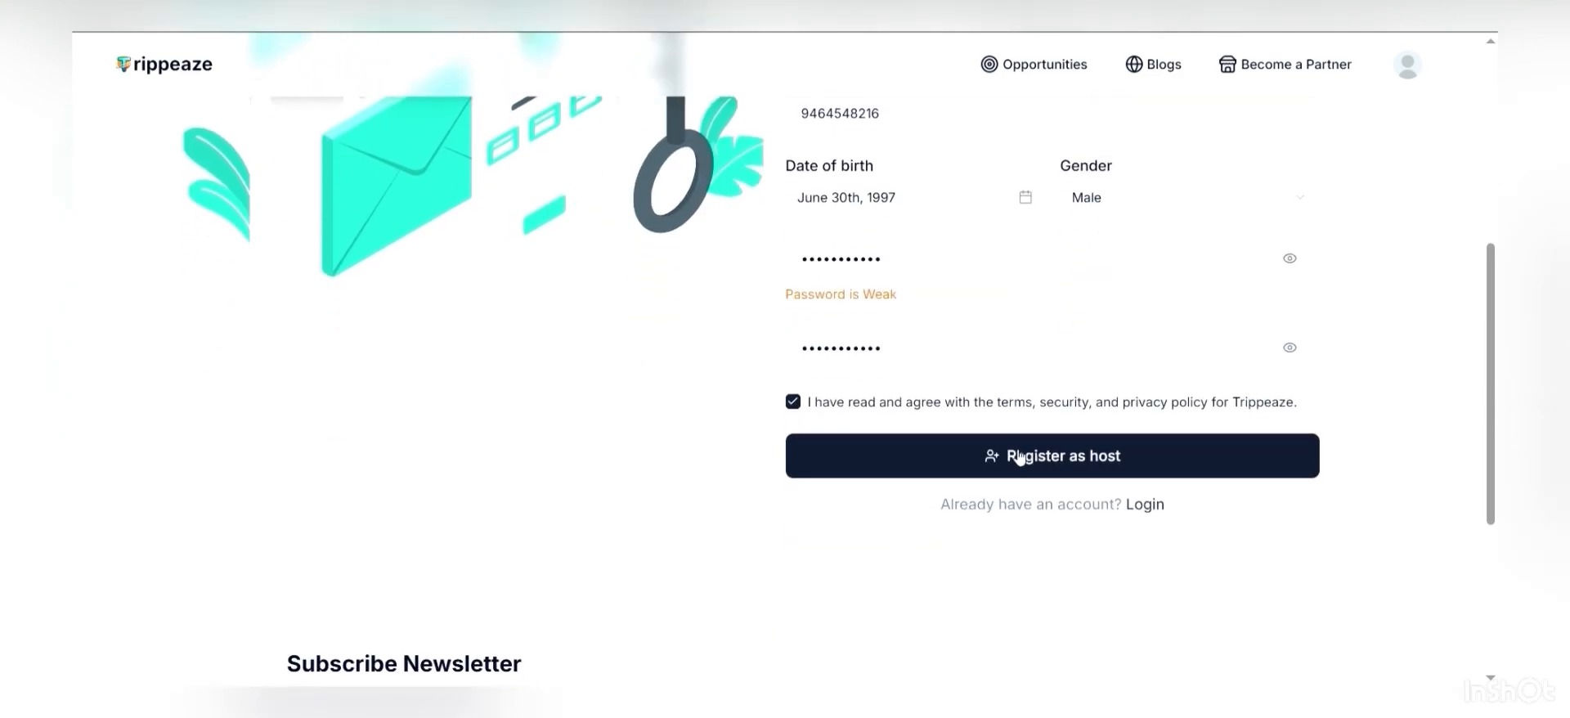
{"action": "left_click", "coordinate": [1020, 457]}
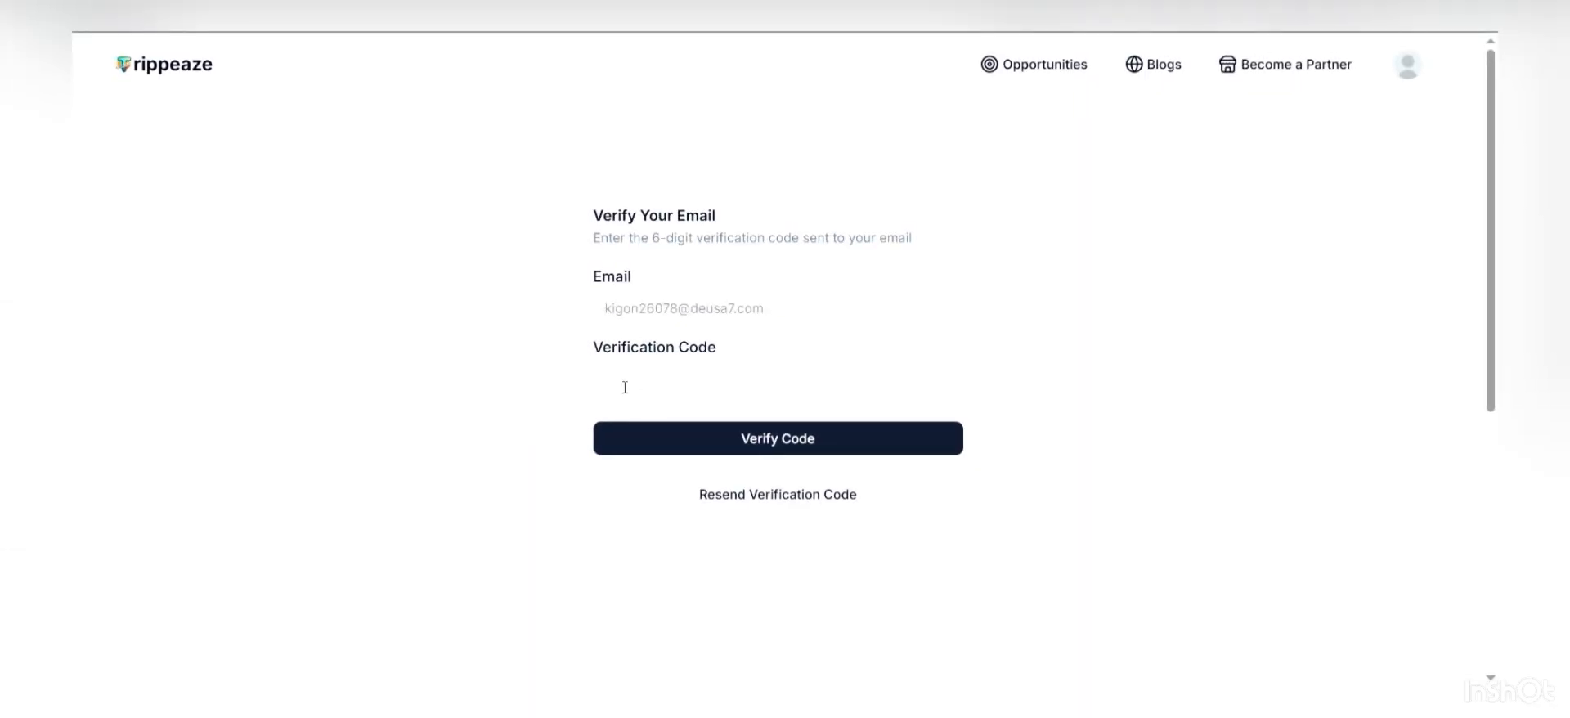
{"action": "left_click", "coordinate": [624, 389]}
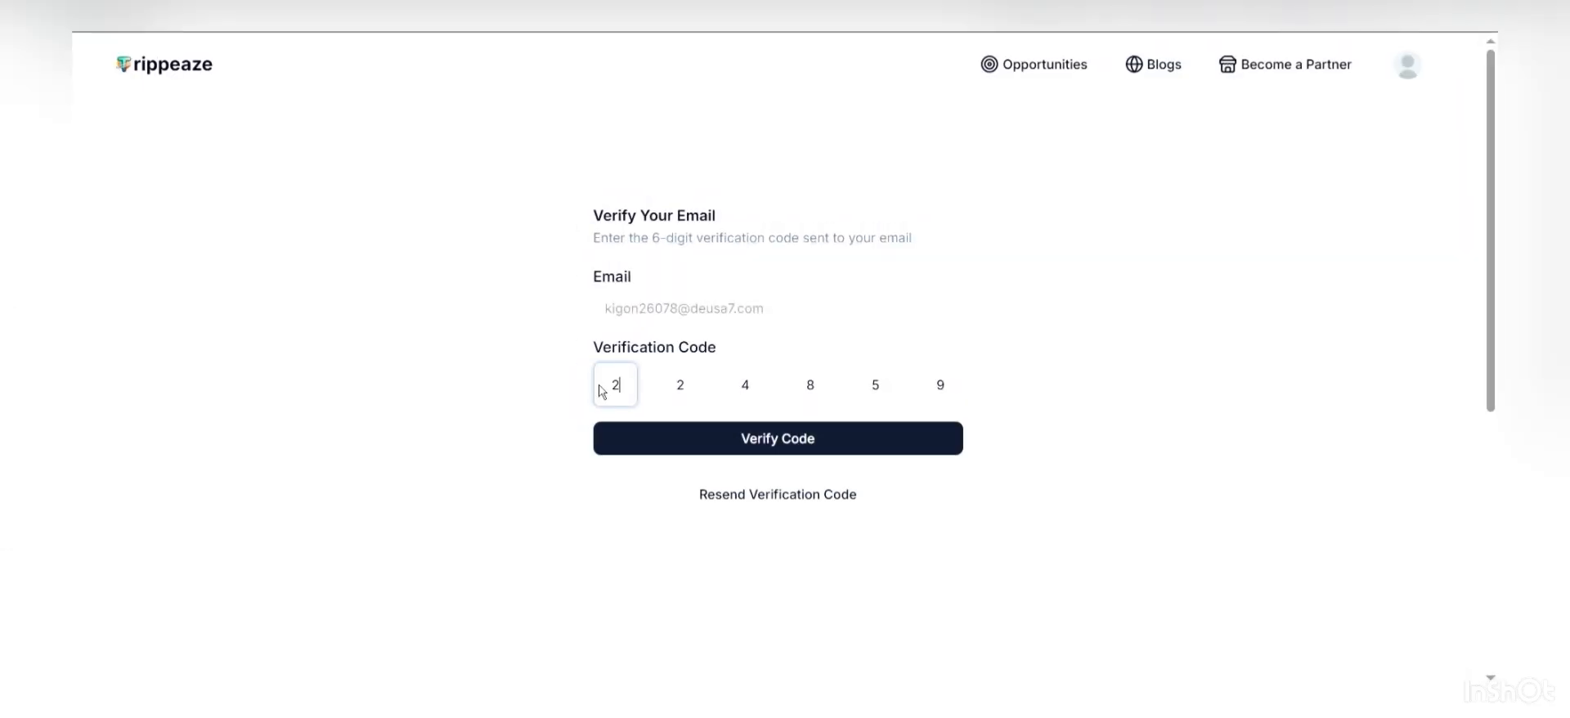
{"action": "left_click", "coordinate": [767, 440]}
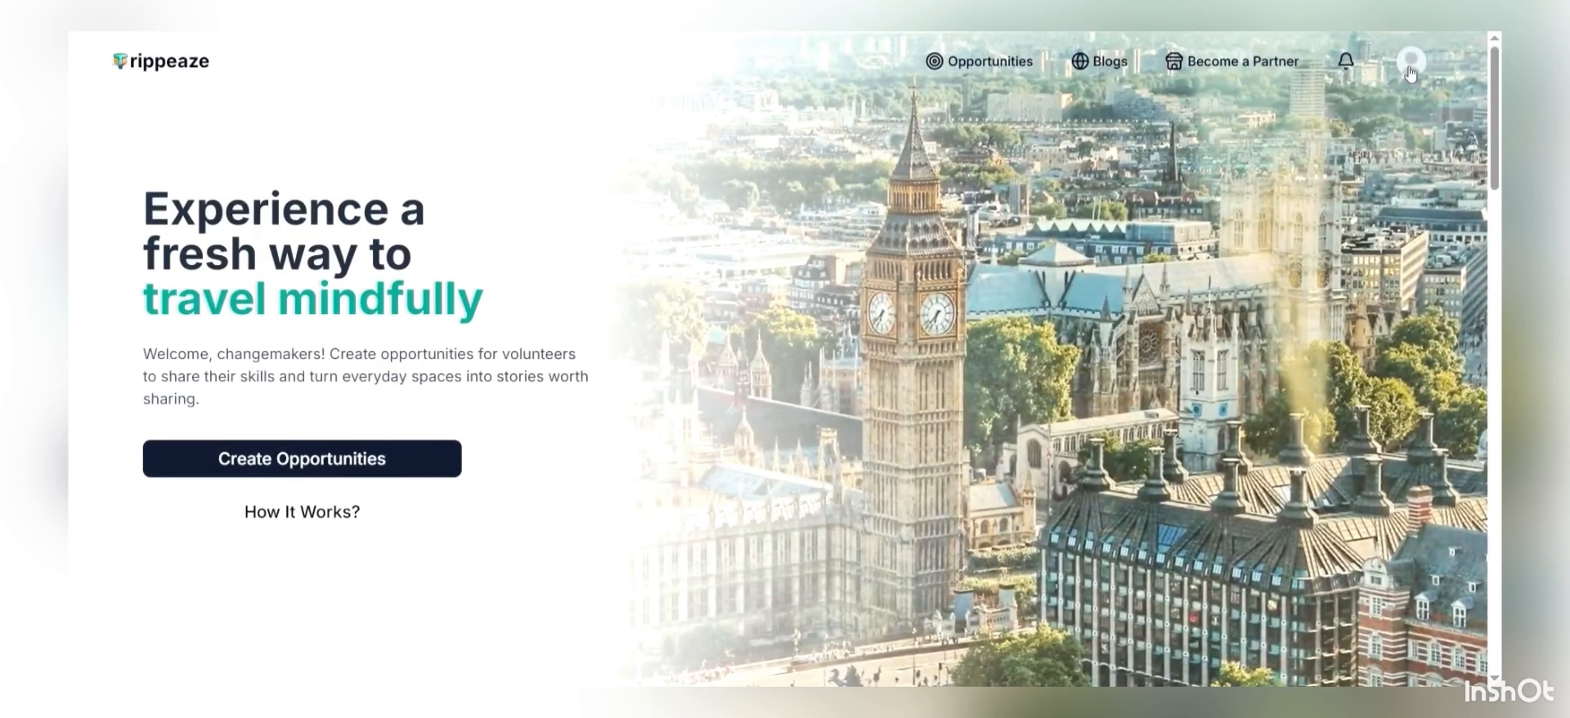
Open How It Works and scroll past Why Join Trippeaze to the newsletter signup.
{"action": "left_click", "coordinate": [1411, 64]}
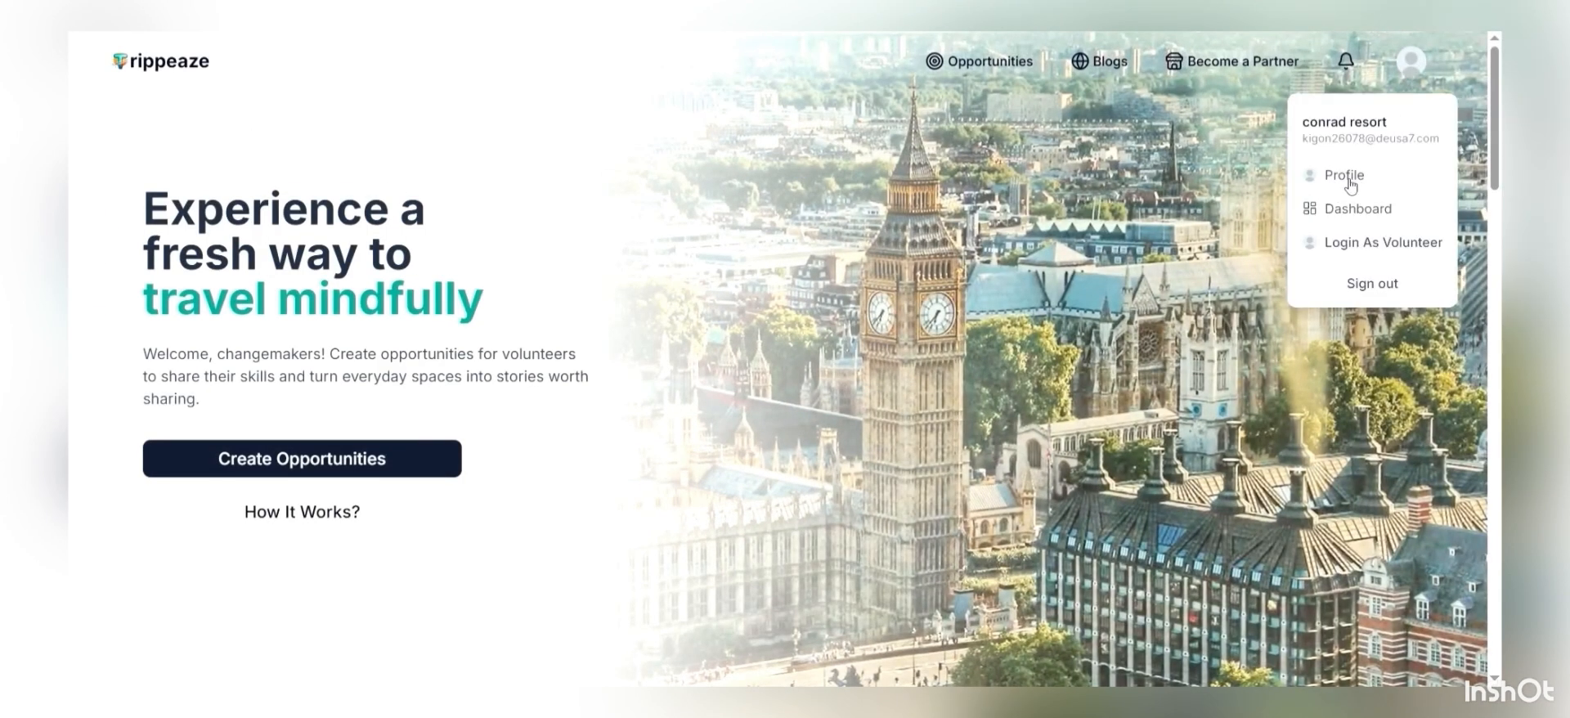
{"action": "left_click", "coordinate": [1203, 170]}
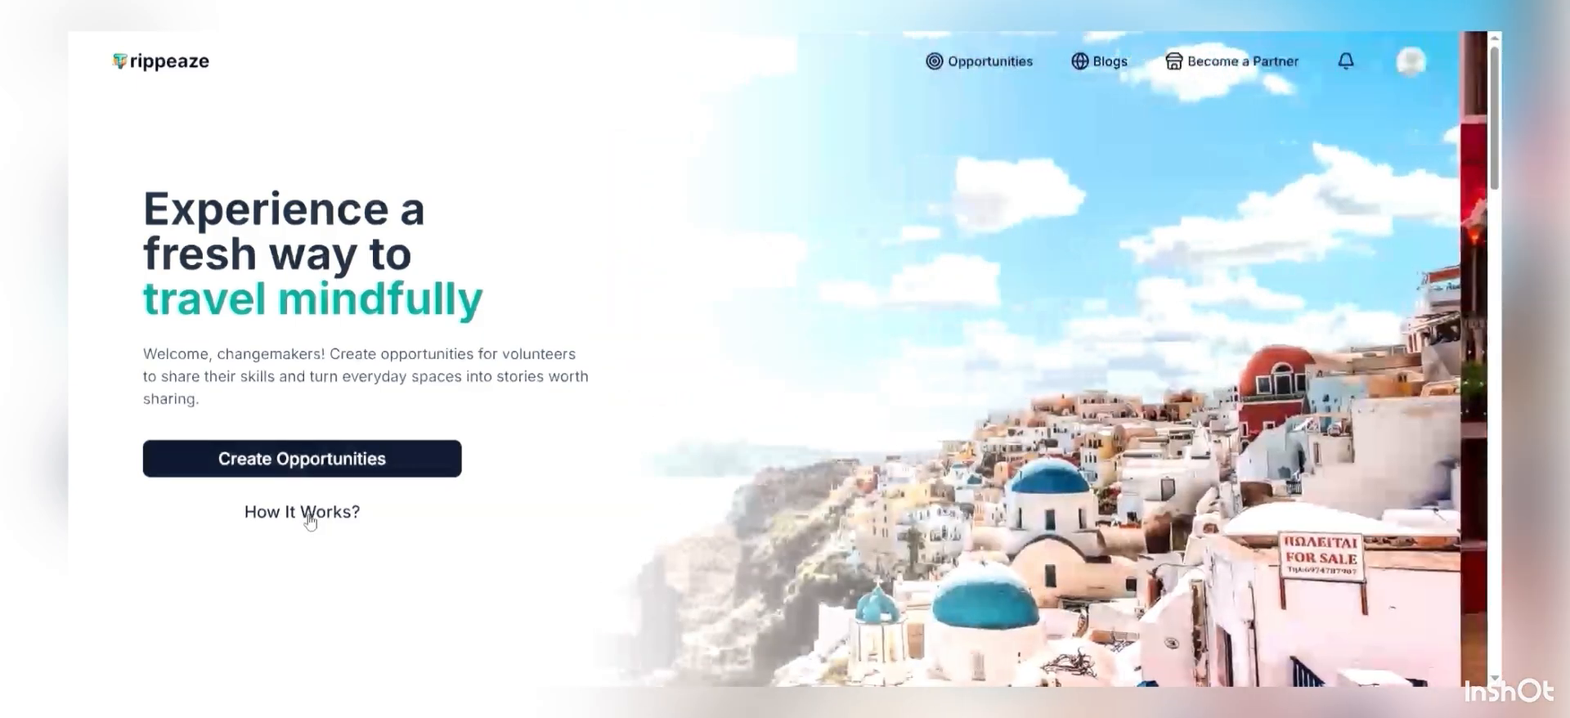
{"action": "left_click", "coordinate": [309, 512]}
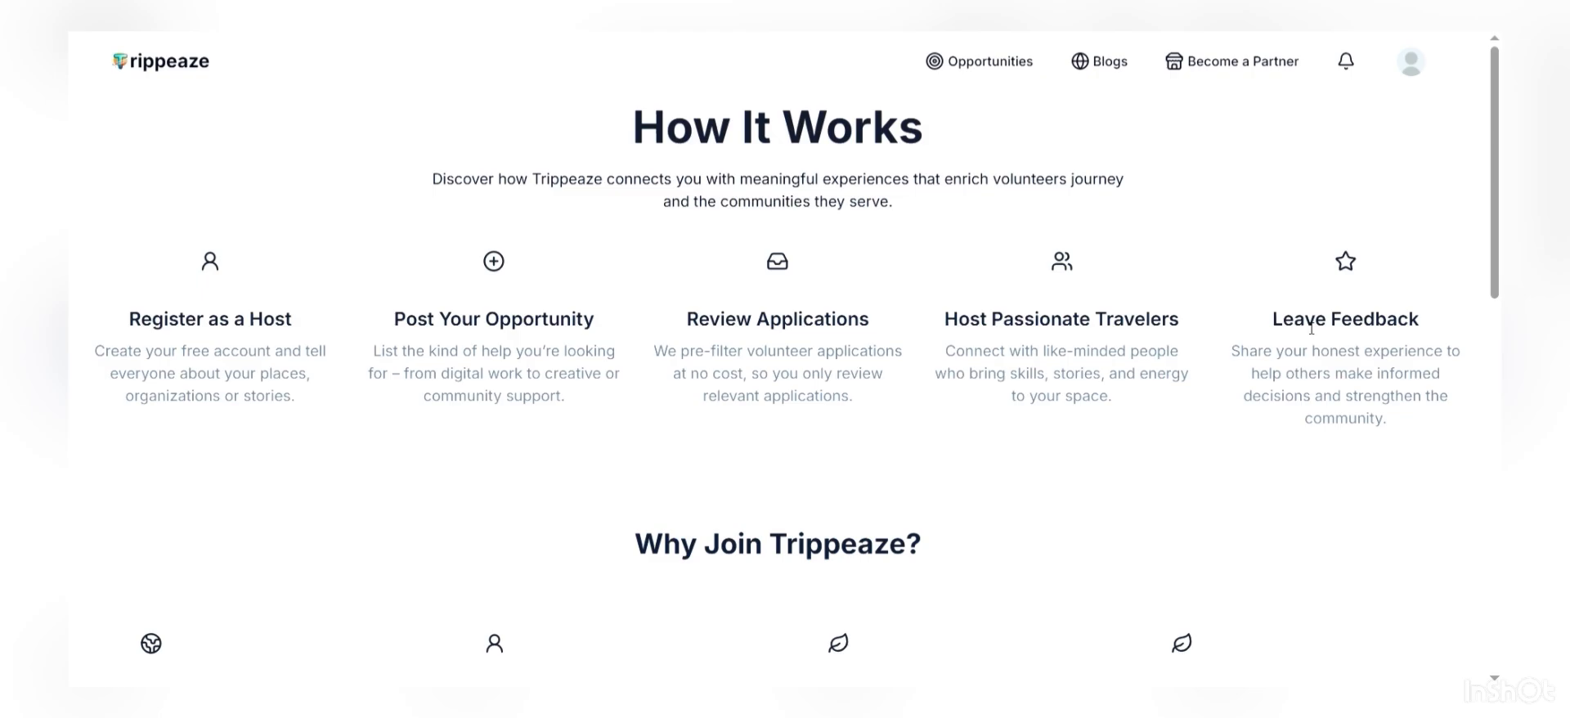
{"action": "scroll", "coordinate": [872, 472], "scroll_direction": "down", "scroll_amount": 5}
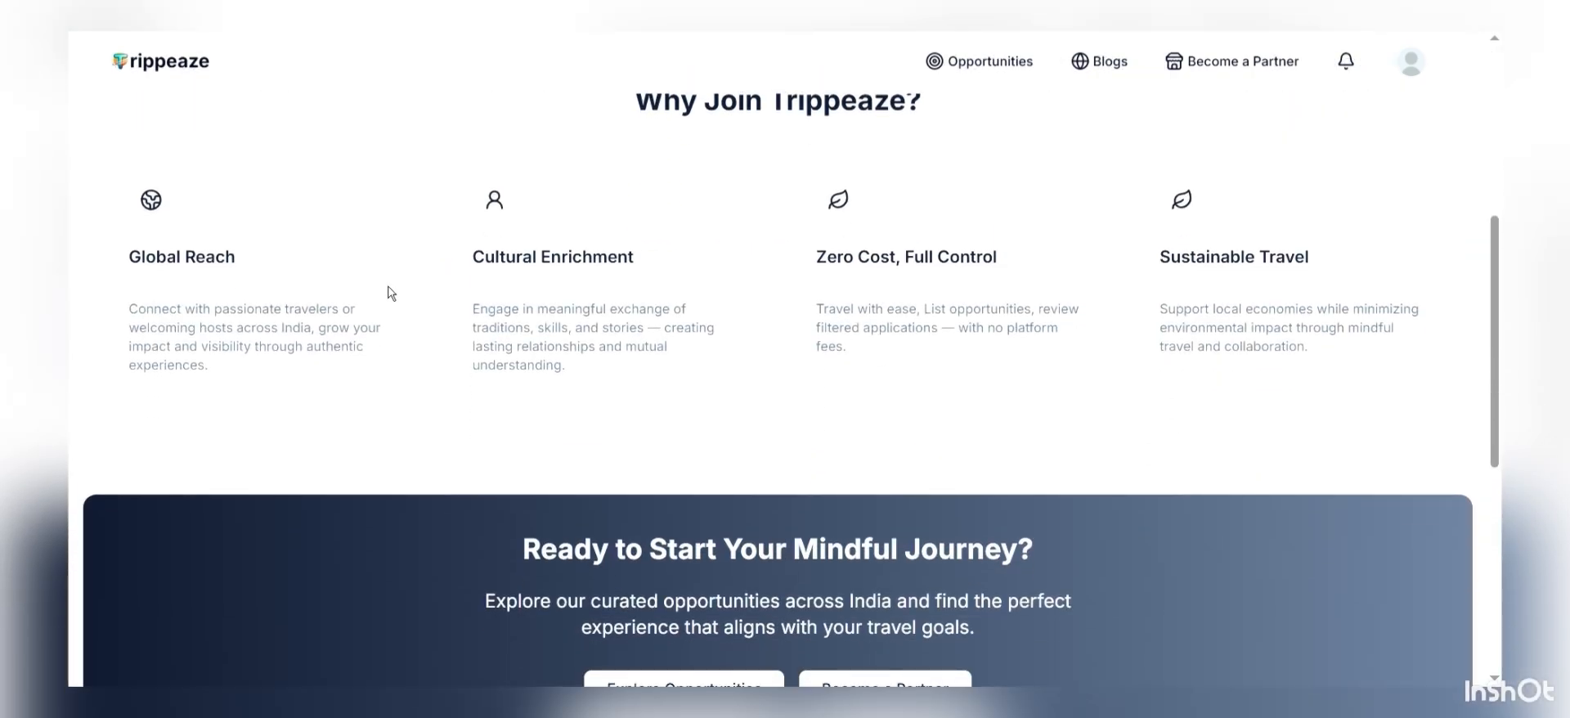
{"action": "scroll", "coordinate": [1252, 288], "scroll_direction": "down", "scroll_amount": 3}
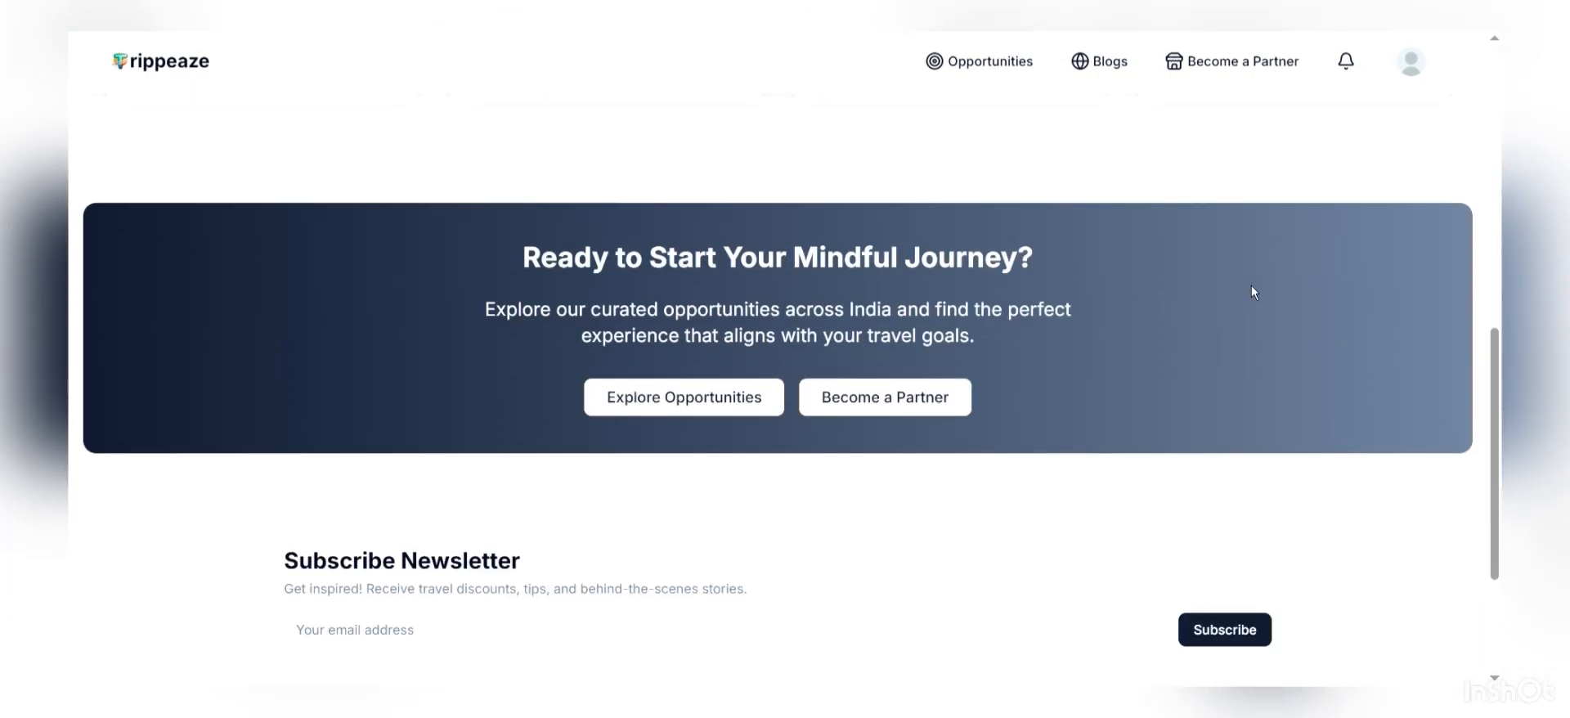
Browse the full list of Explore Opportunities listings.
{"action": "left_click", "coordinate": [652, 406]}
{"action": "scroll", "coordinate": [671, 496], "scroll_direction": "down", "scroll_amount": 4}
{"action": "scroll", "coordinate": [672, 497], "scroll_direction": "up", "scroll_amount": 2}
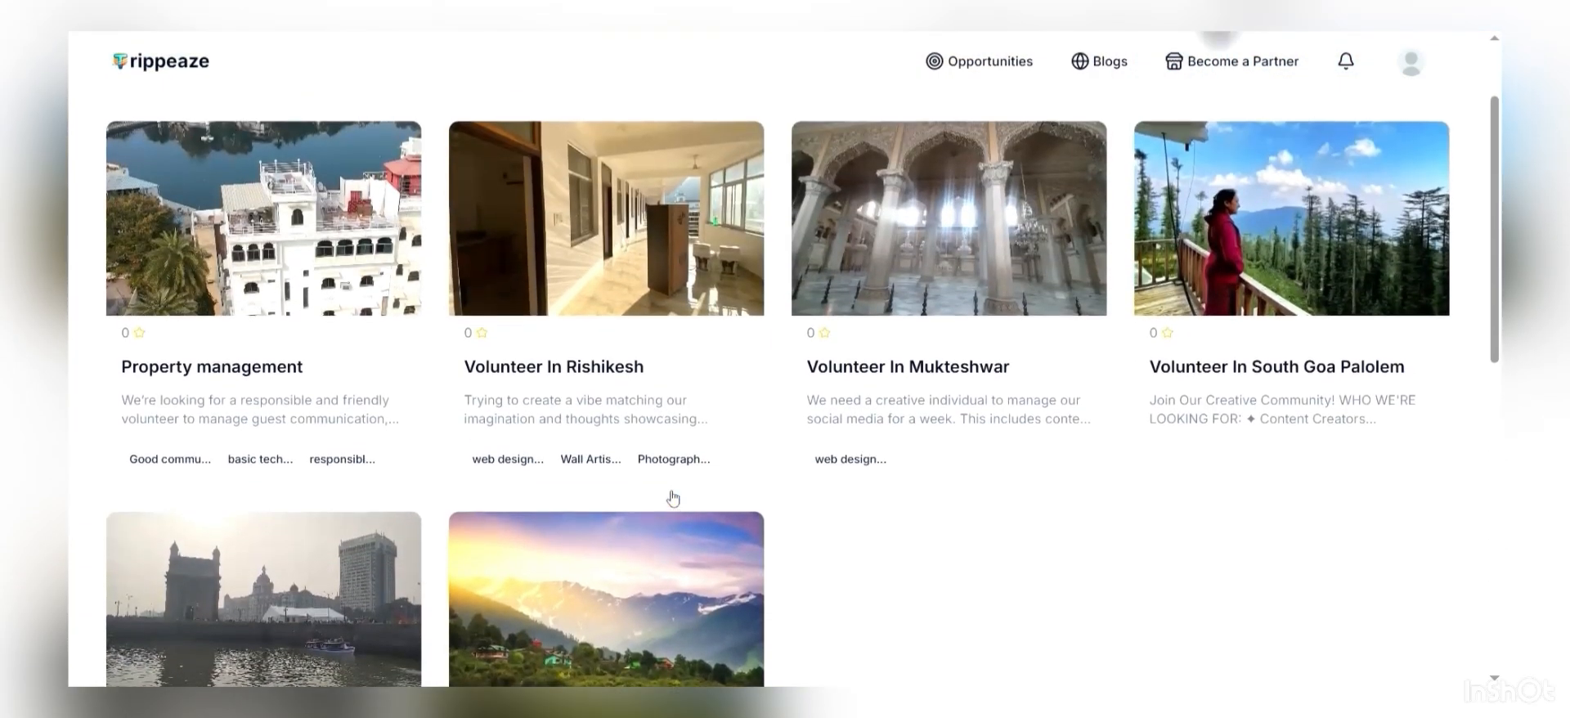
{"action": "scroll", "coordinate": [623, 350], "scroll_direction": "up", "scroll_amount": 2}
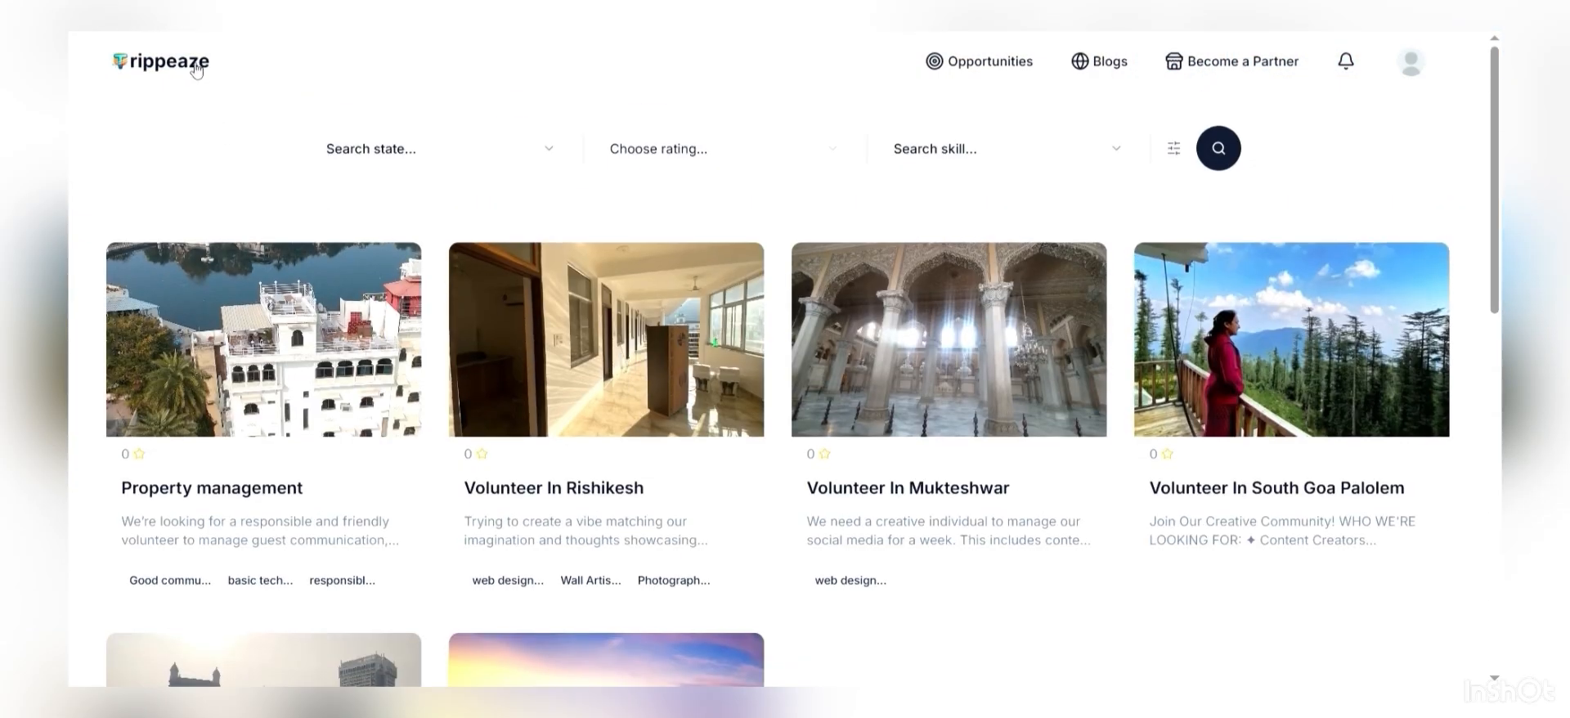
Sign out of the host account and go to the Login As Host form.
{"action": "left_click", "coordinate": [196, 67]}
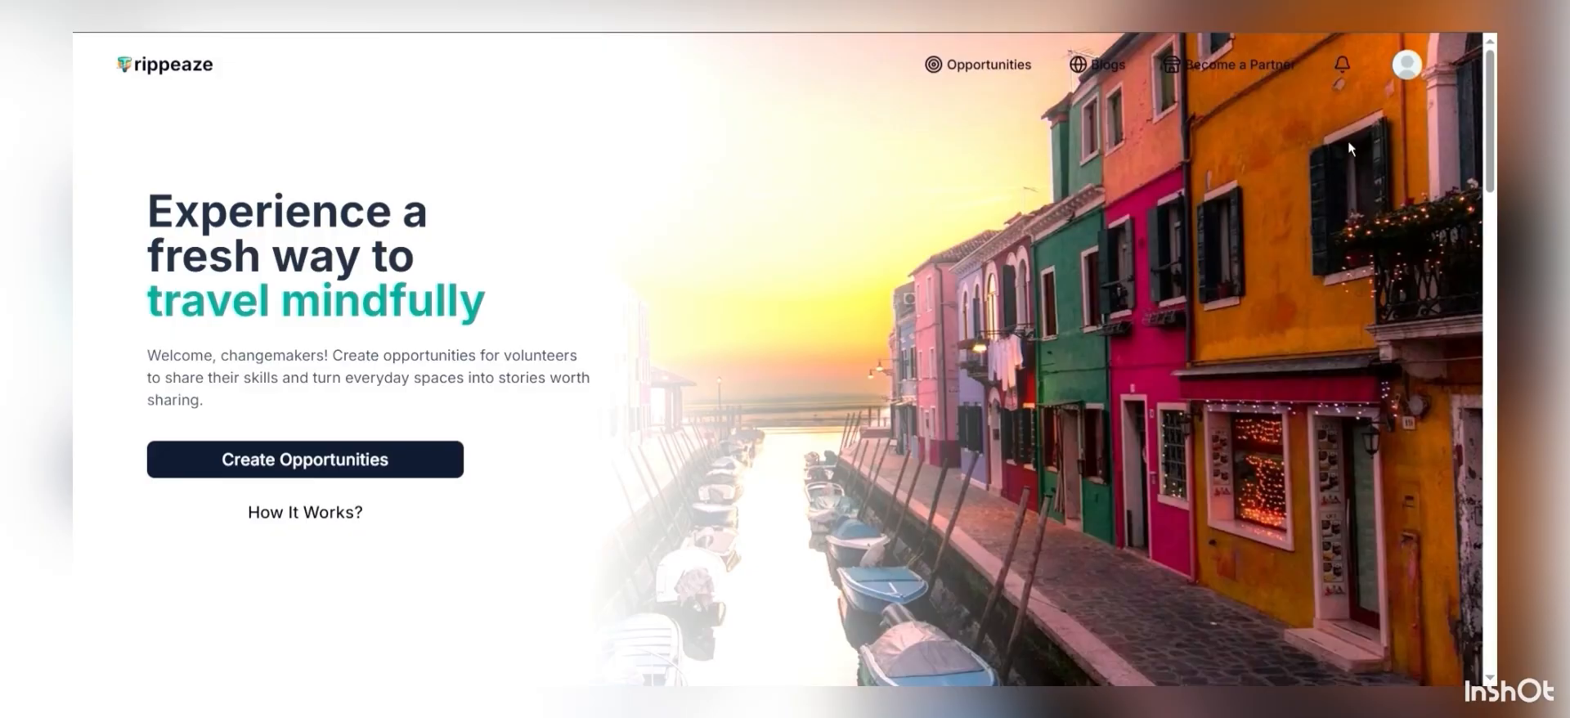
{"action": "left_click", "coordinate": [1408, 73]}
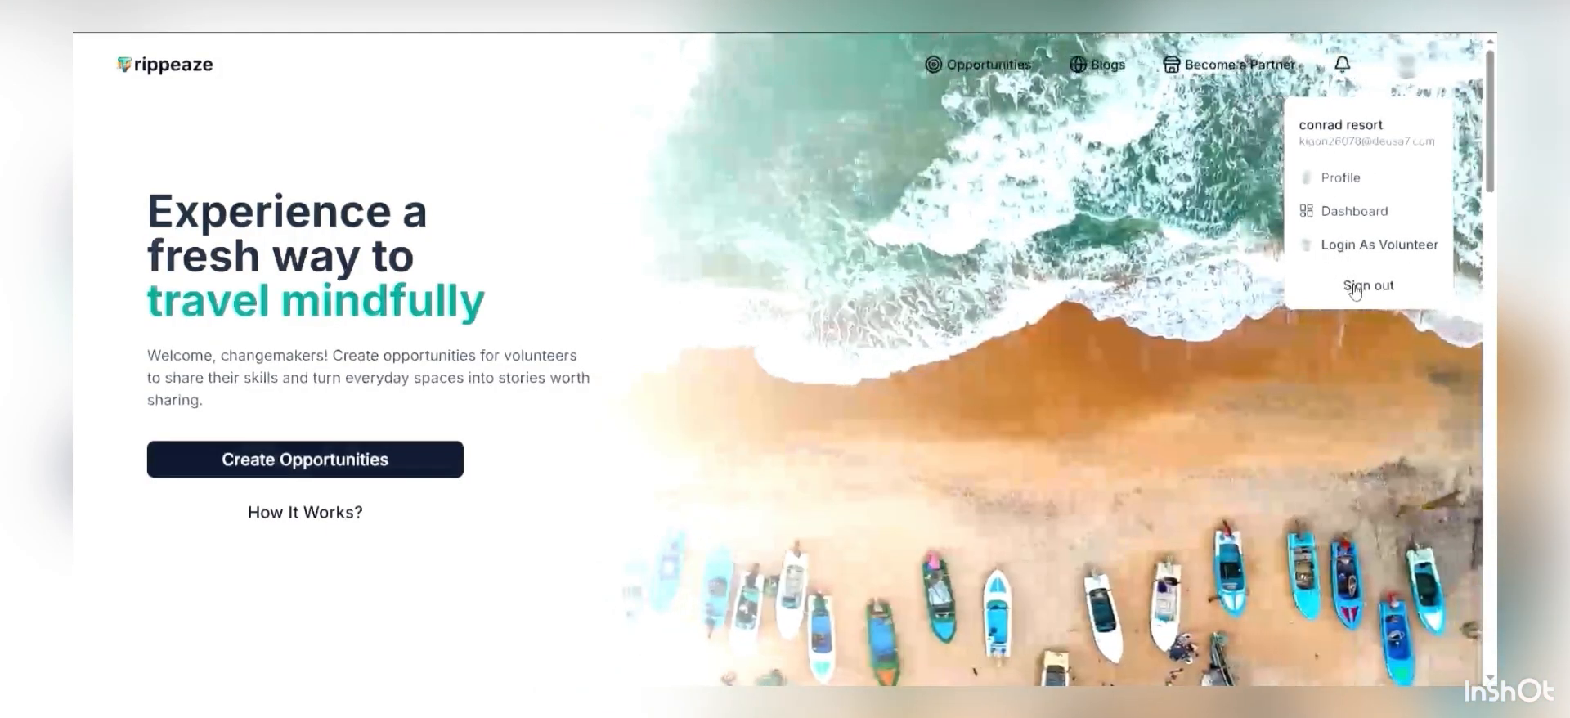
{"action": "left_click", "coordinate": [1347, 282]}
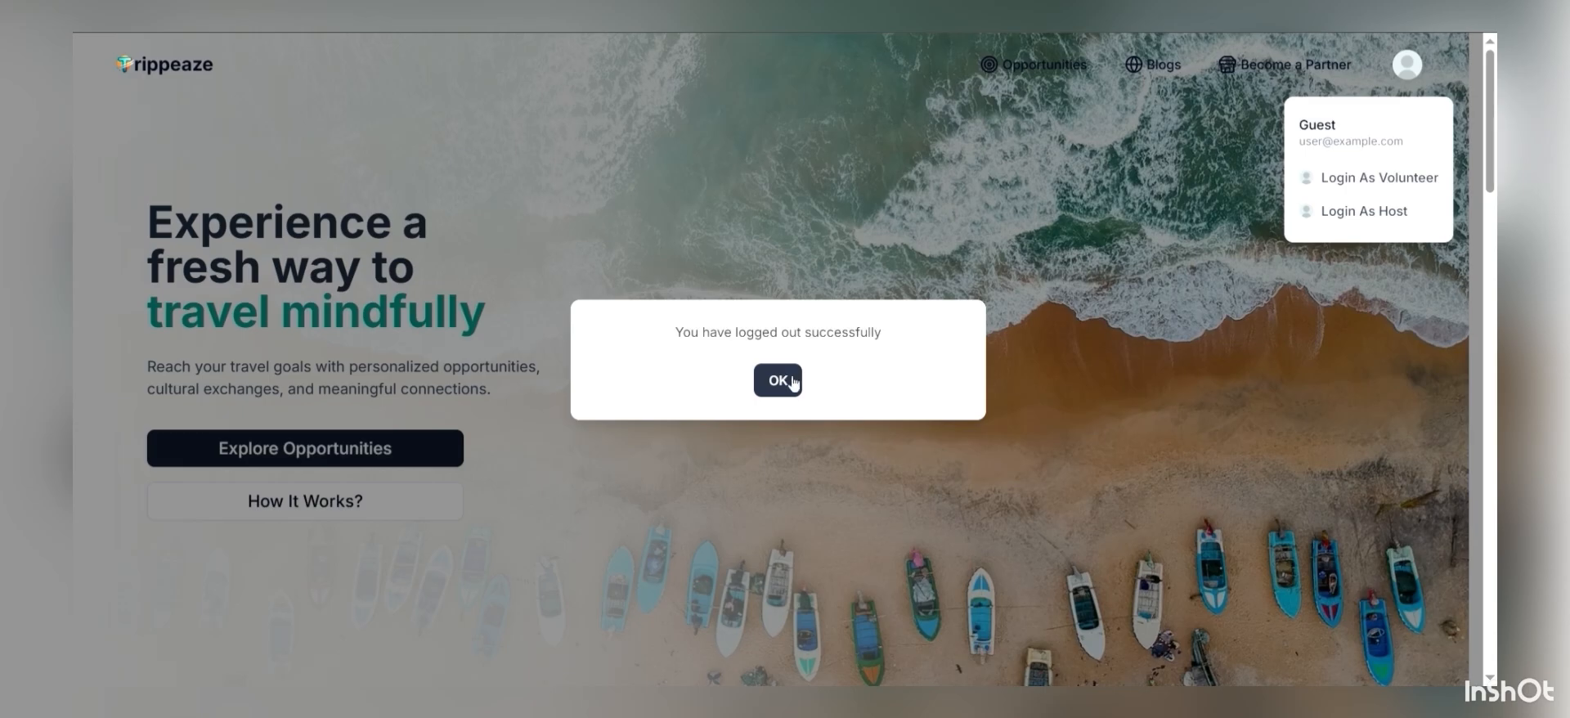
{"action": "left_click", "coordinate": [783, 379]}
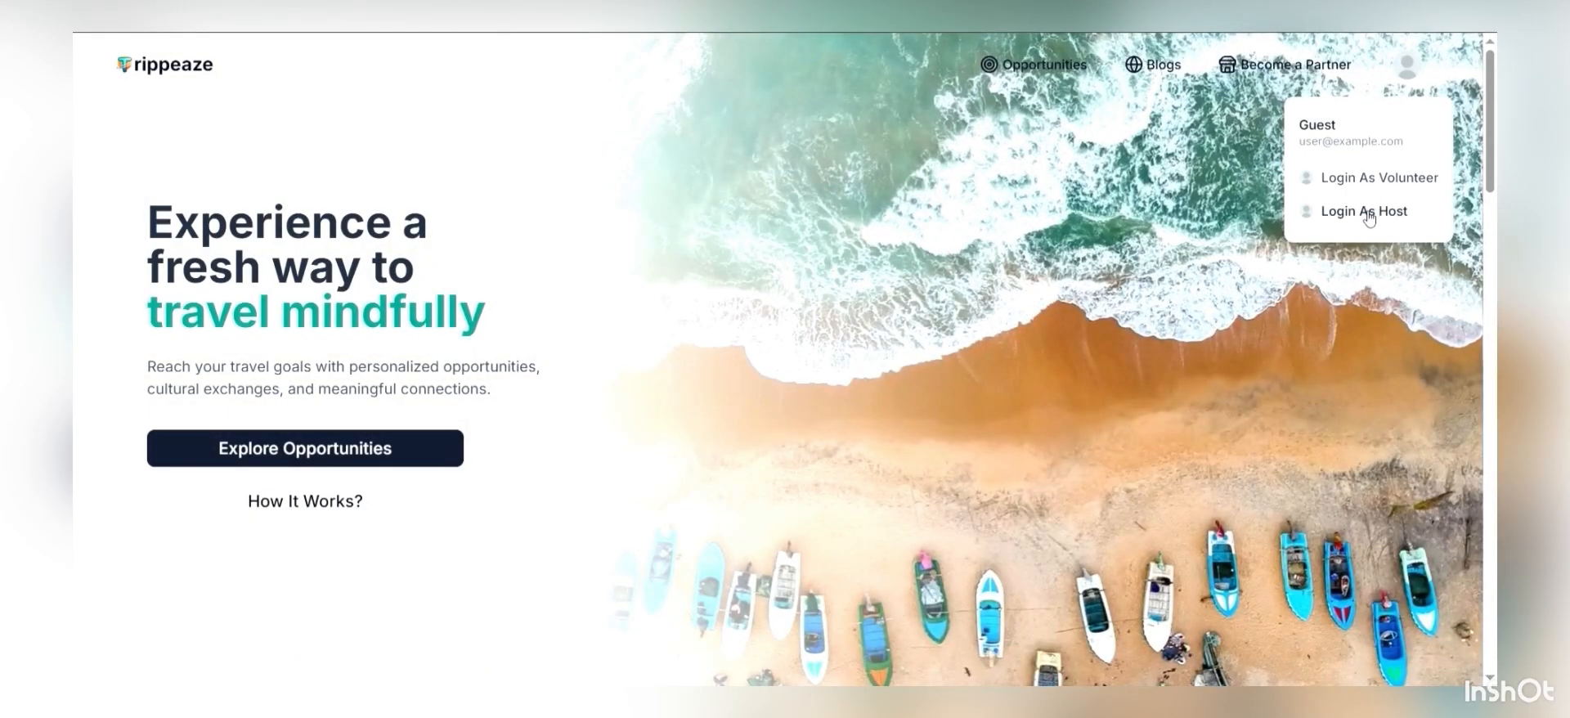
{"action": "left_click", "coordinate": [1368, 214]}
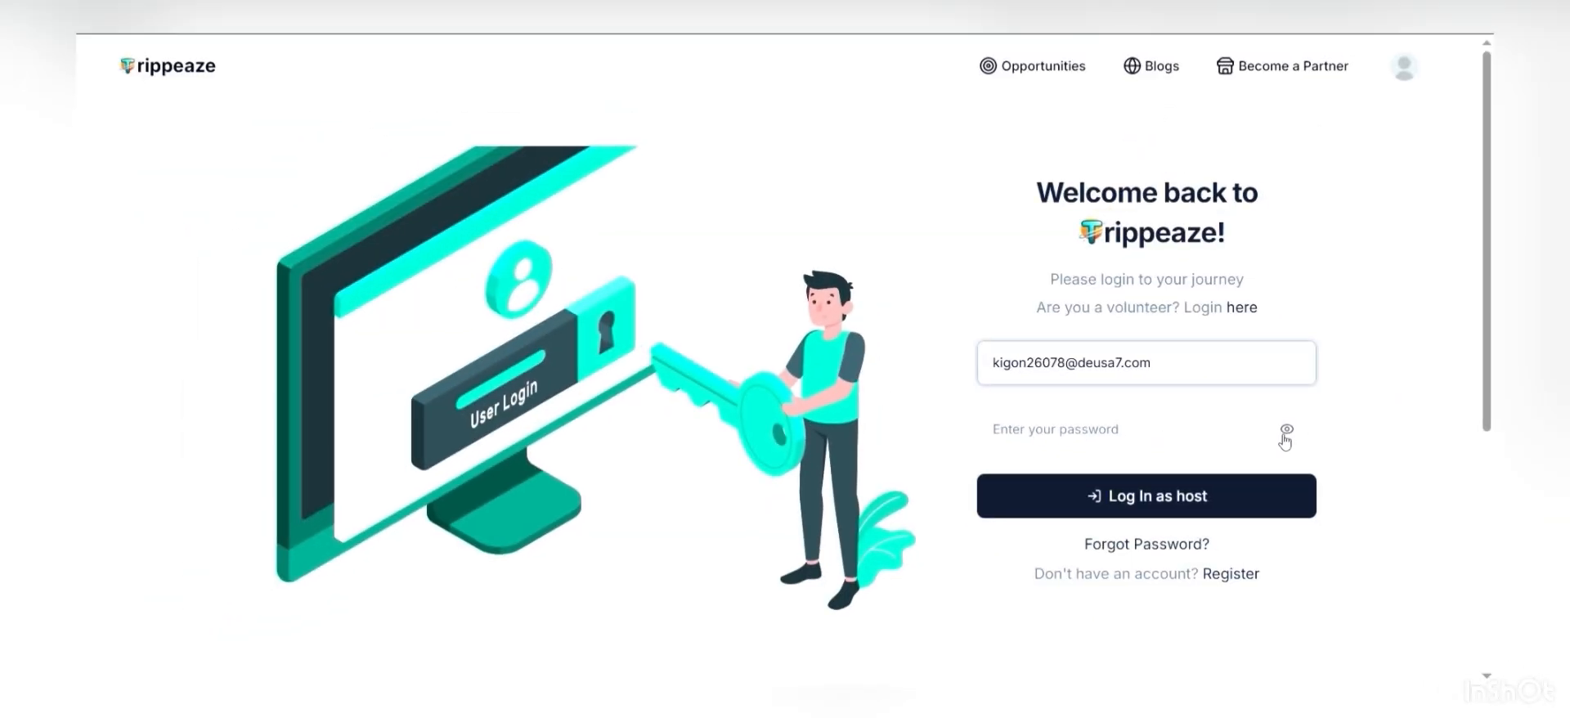
{"action": "left_click", "coordinate": [1153, 427]}
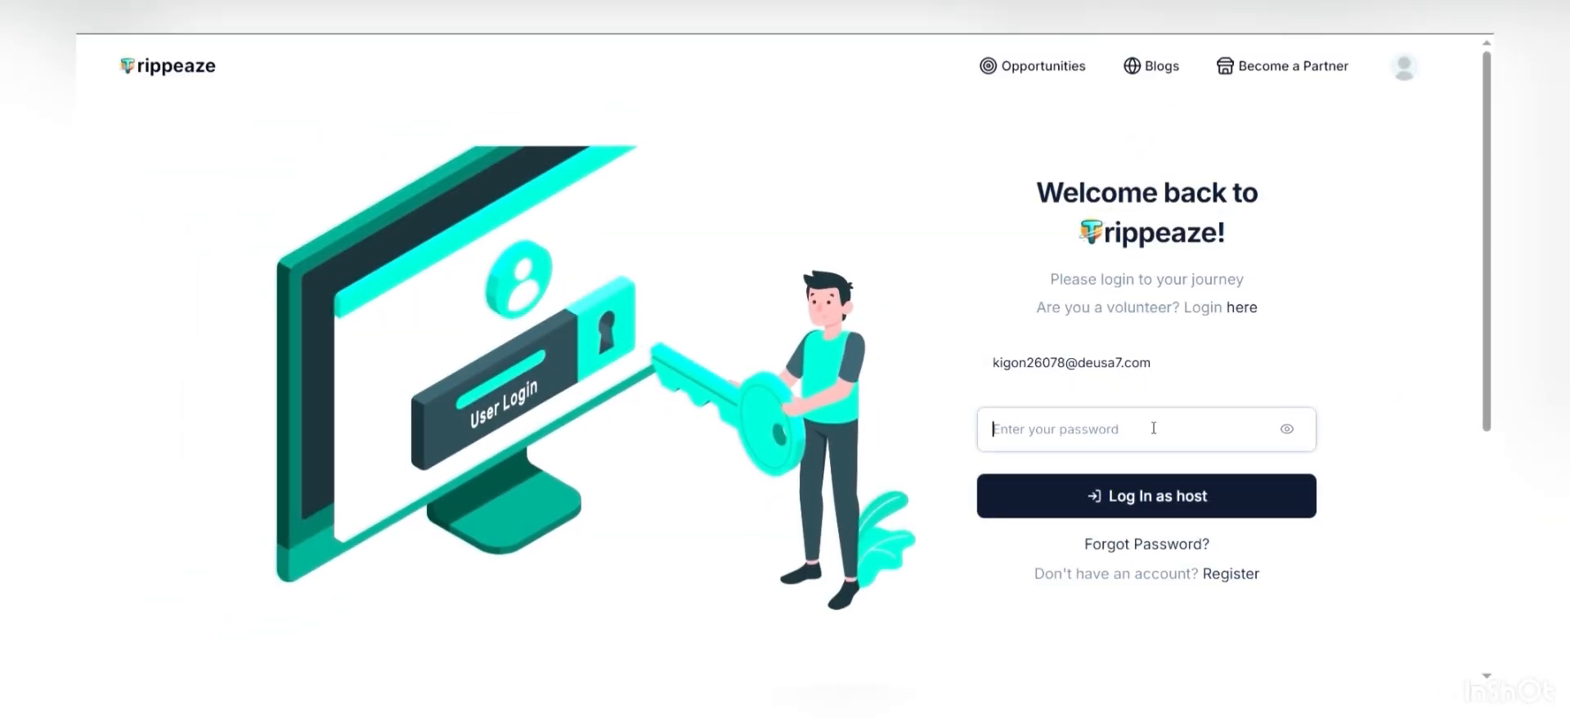
{"action": "type", "text": "•••••"}
{"action": "left_click", "coordinate": [1286, 429]}
{"action": "left_click", "coordinate": [1287, 429]}
{"action": "left_click", "coordinate": [1194, 497]}
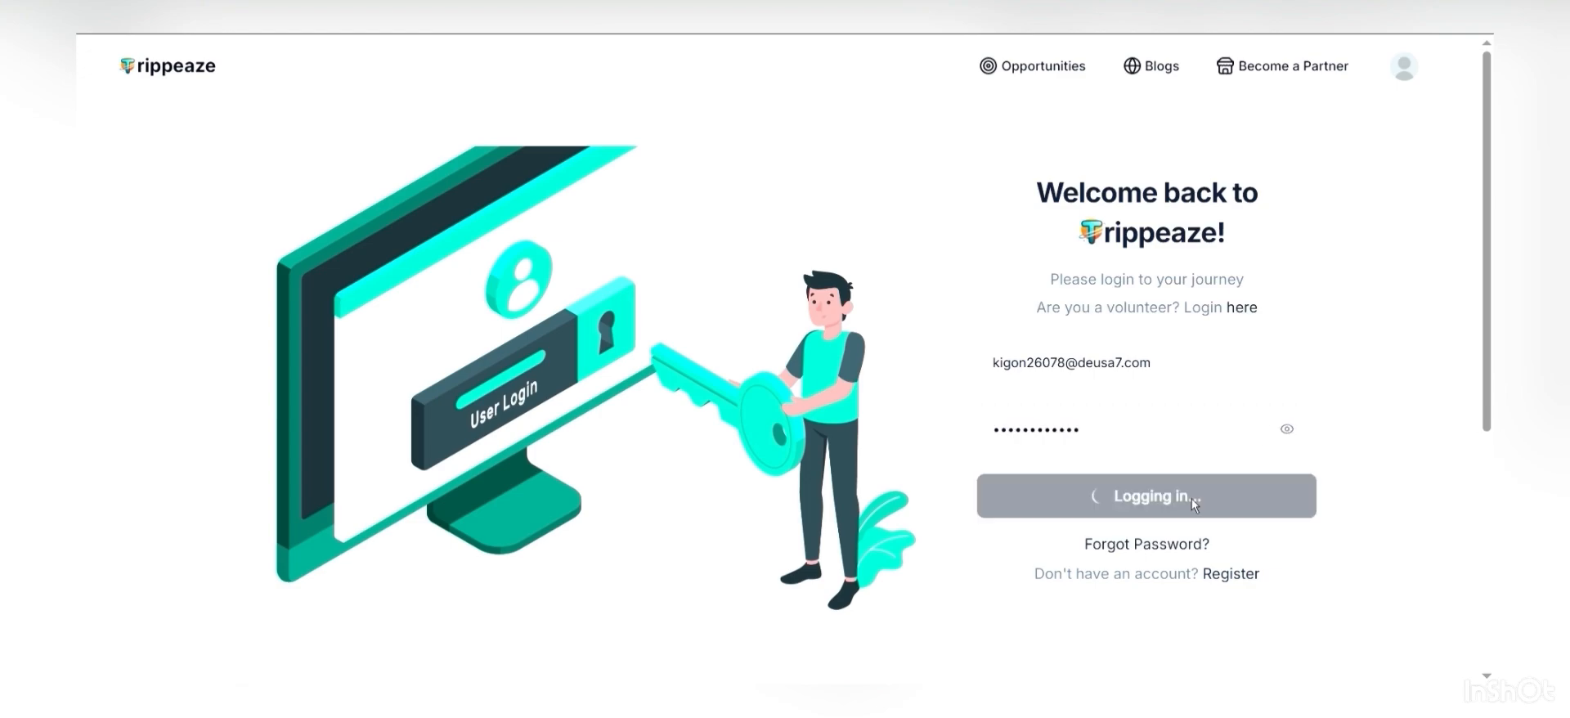
{"action": "left_click", "coordinate": [777, 401]}
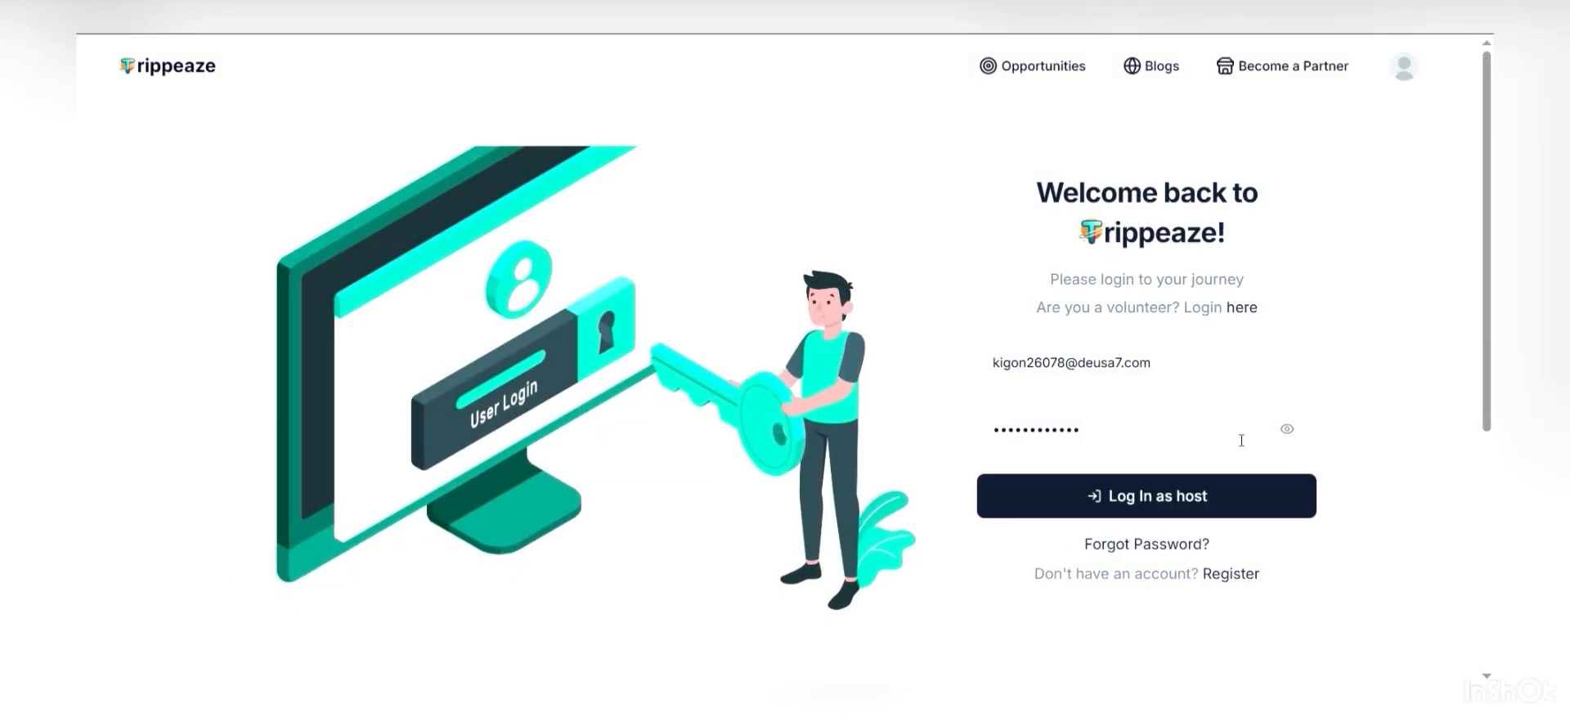
{"action": "left_click", "coordinate": [1288, 430]}
{"action": "left_click", "coordinate": [1289, 431]}
{"action": "left_click", "coordinate": [1032, 433]}
{"action": "left_click", "coordinate": [1082, 489]}
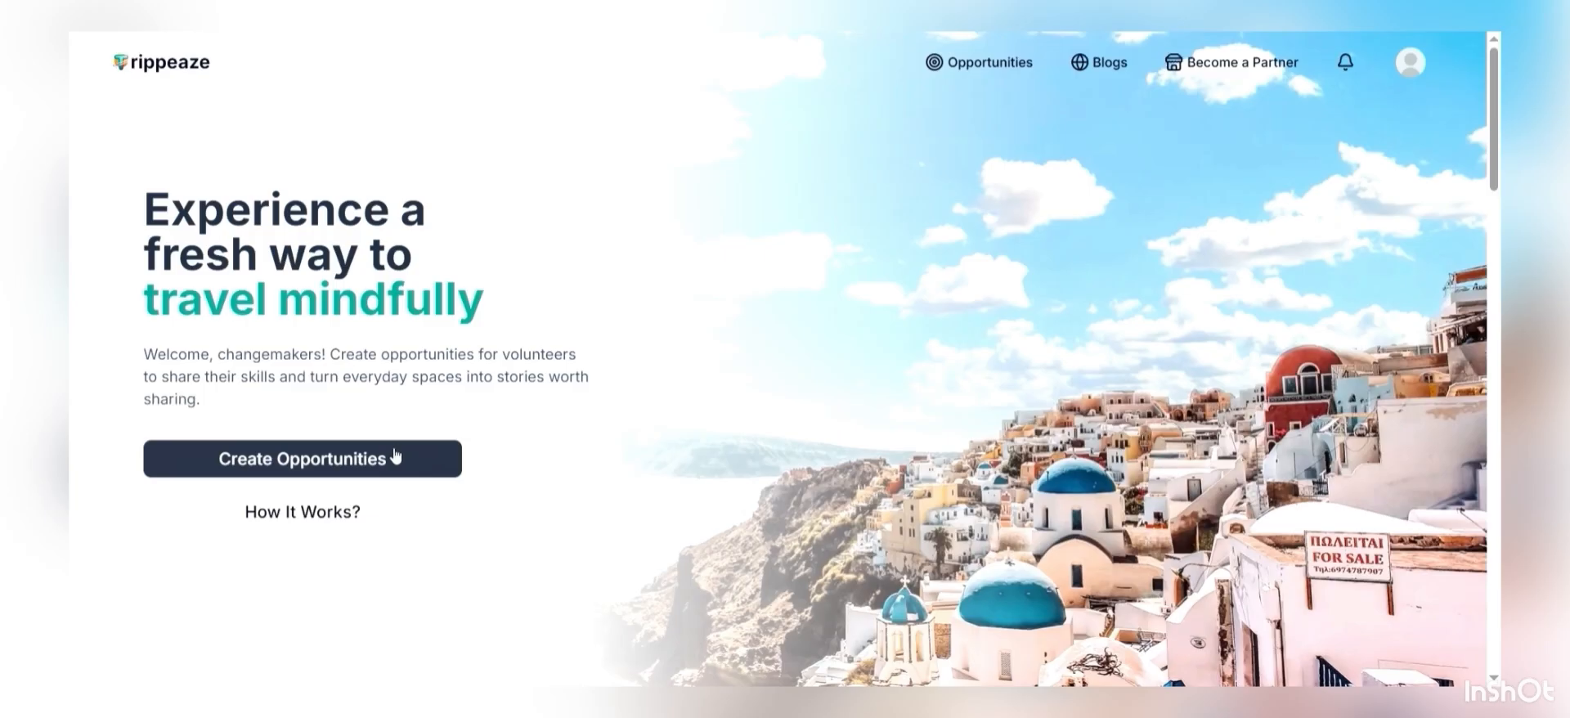
Start a new opportunity titled 'Creativity in manali' in Old manali, Himachal Pradesh, with the pasted address.
{"action": "left_click", "coordinate": [397, 454]}
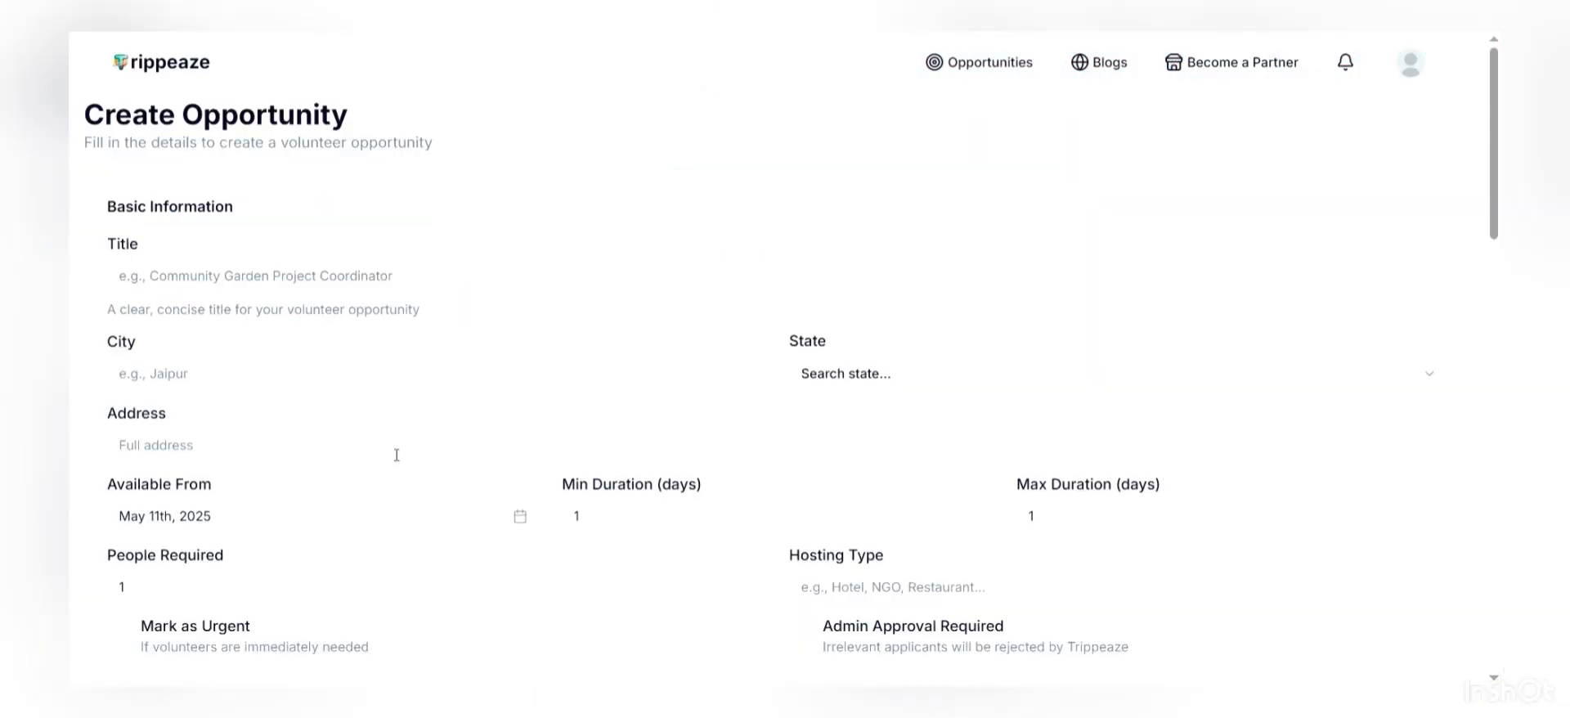
{"action": "left_click", "coordinate": [413, 288]}
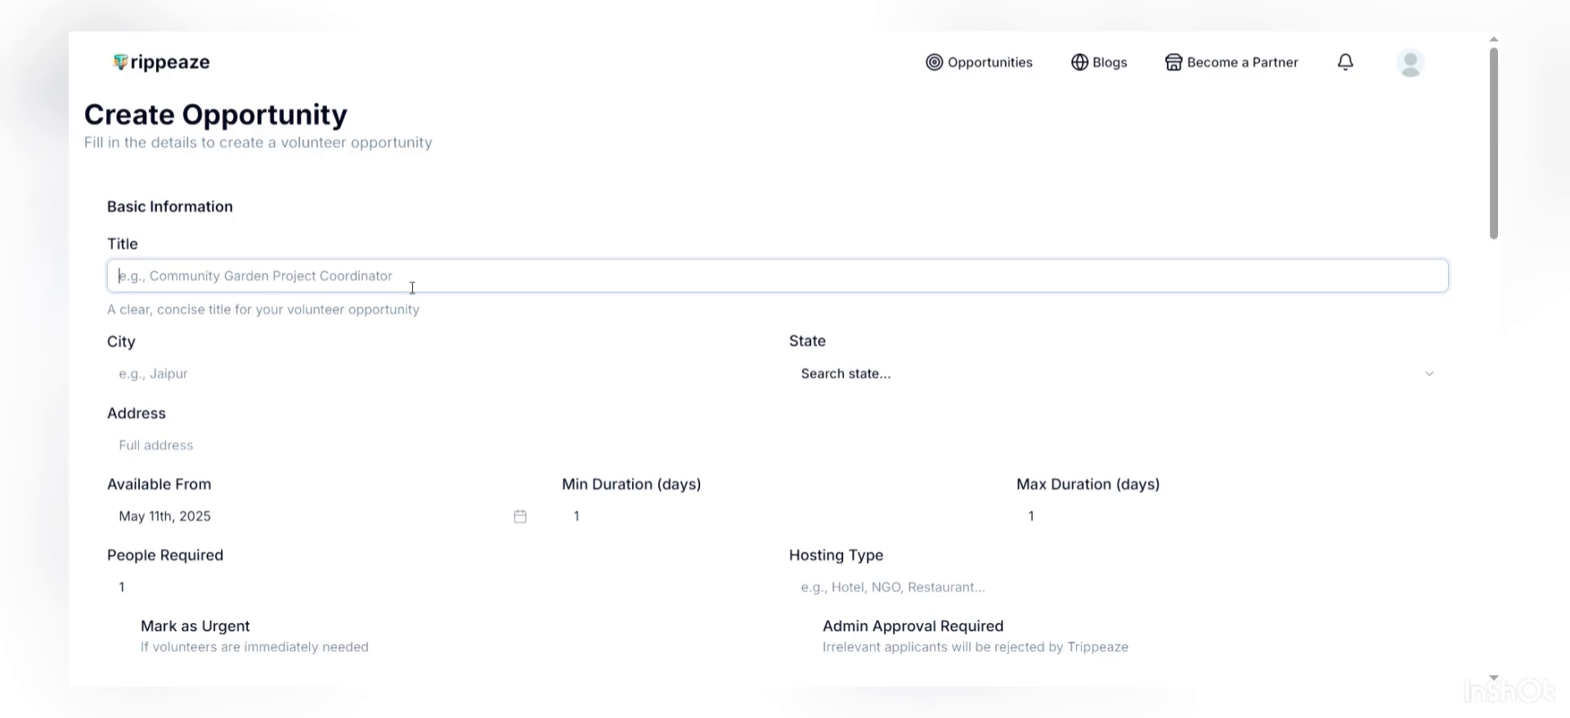
{"action": "type", "text": "Creativi"}
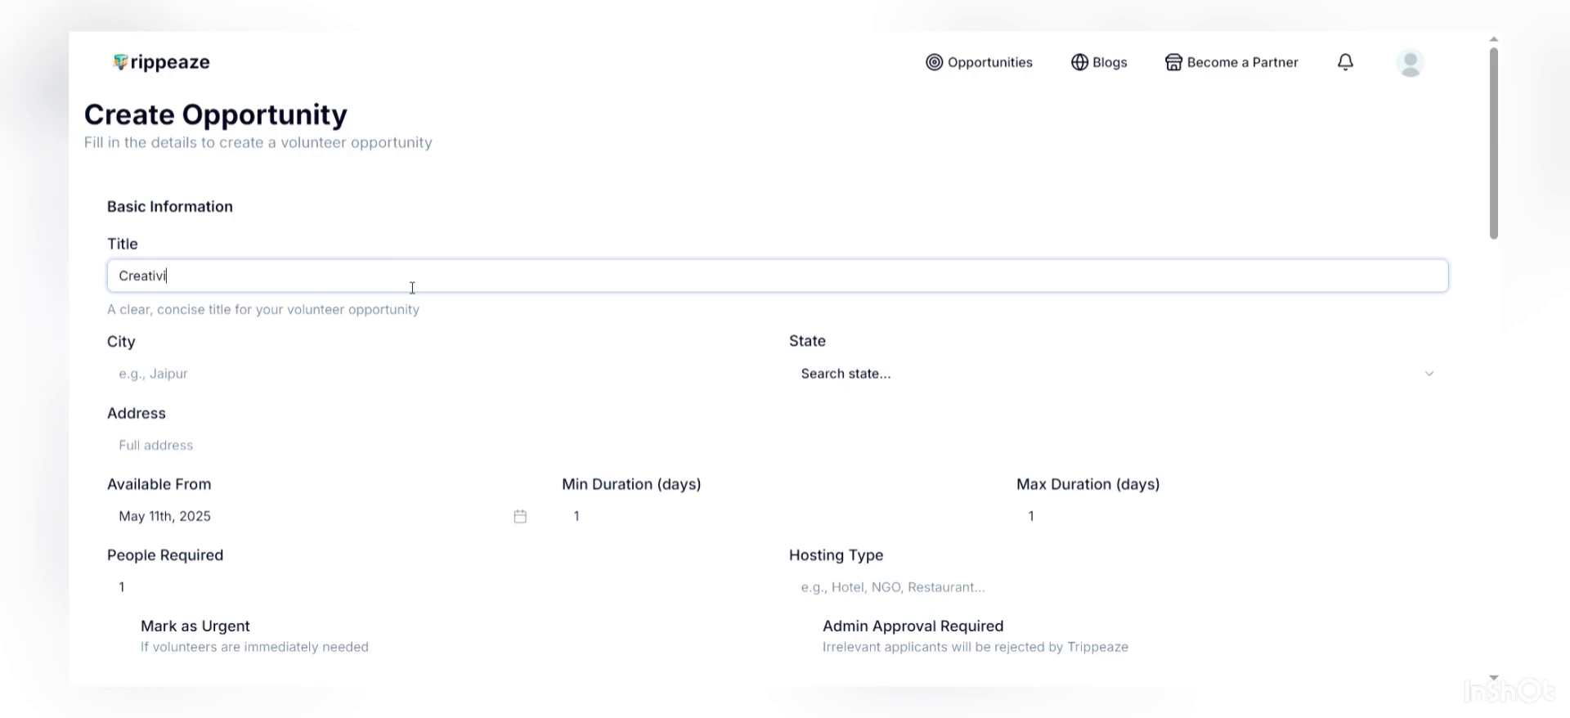
{"action": "type", "text": "ty in manali"}
{"action": "left_click", "coordinate": [383, 369]}
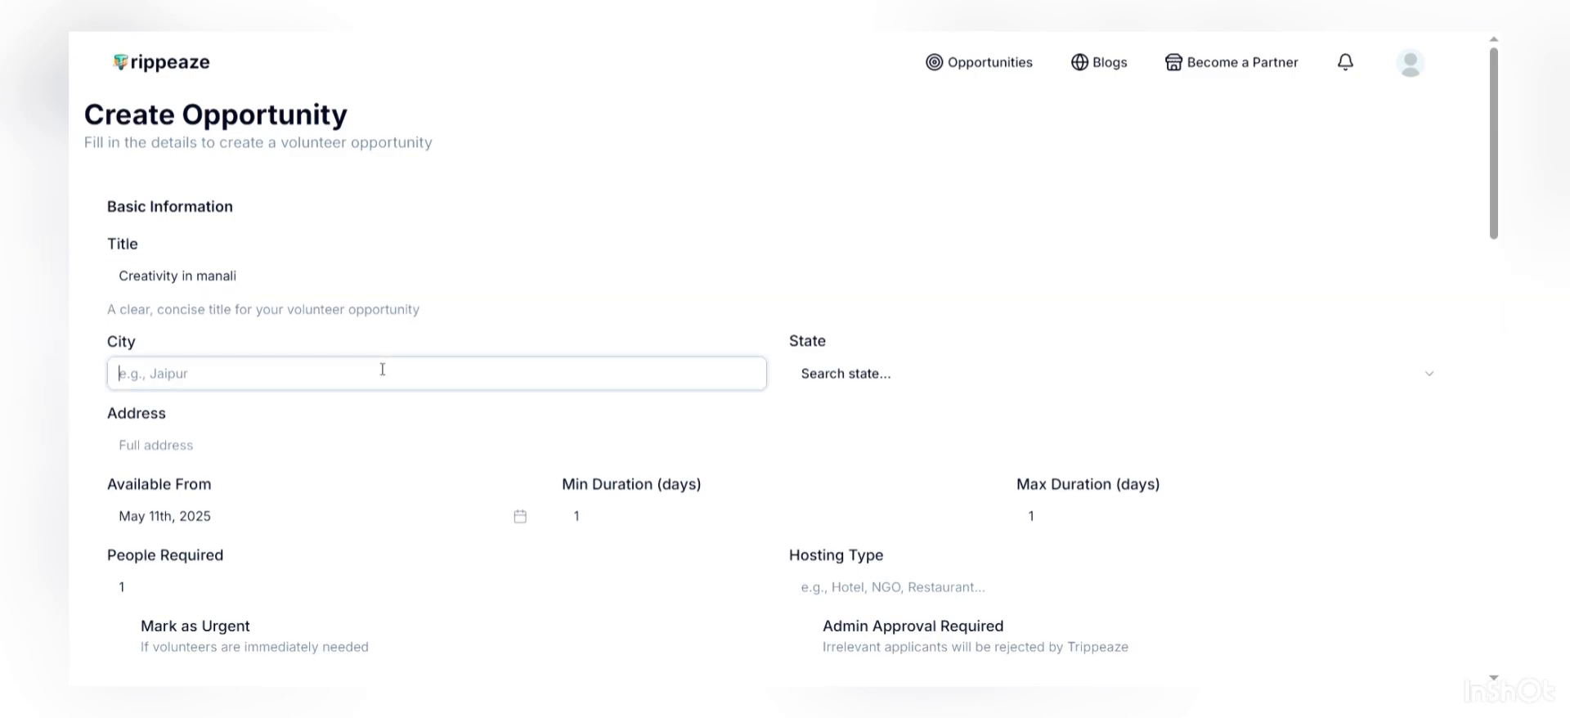
{"action": "type", "text": "Old manali"}
{"action": "left_click", "coordinate": [920, 388]}
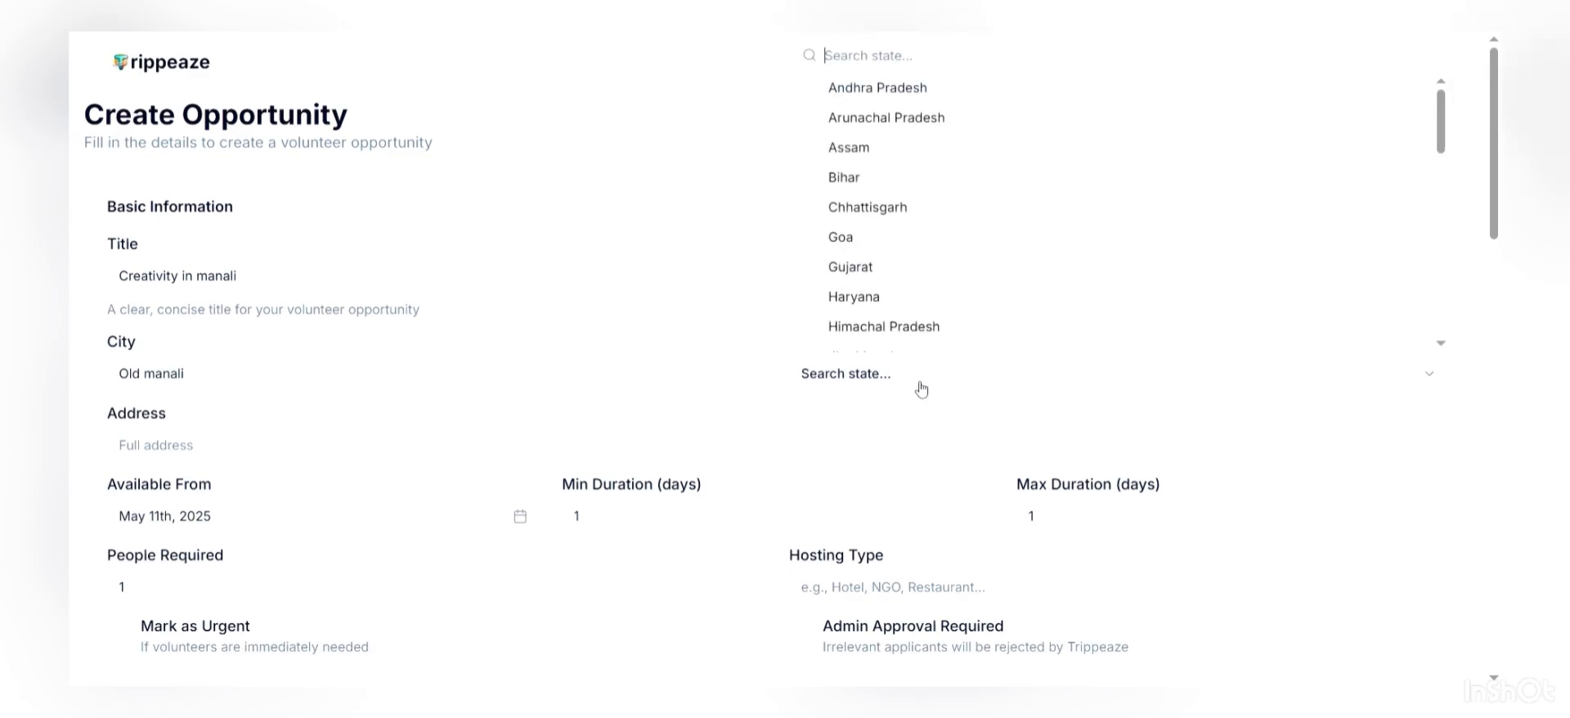
{"action": "type", "text": "hima"}
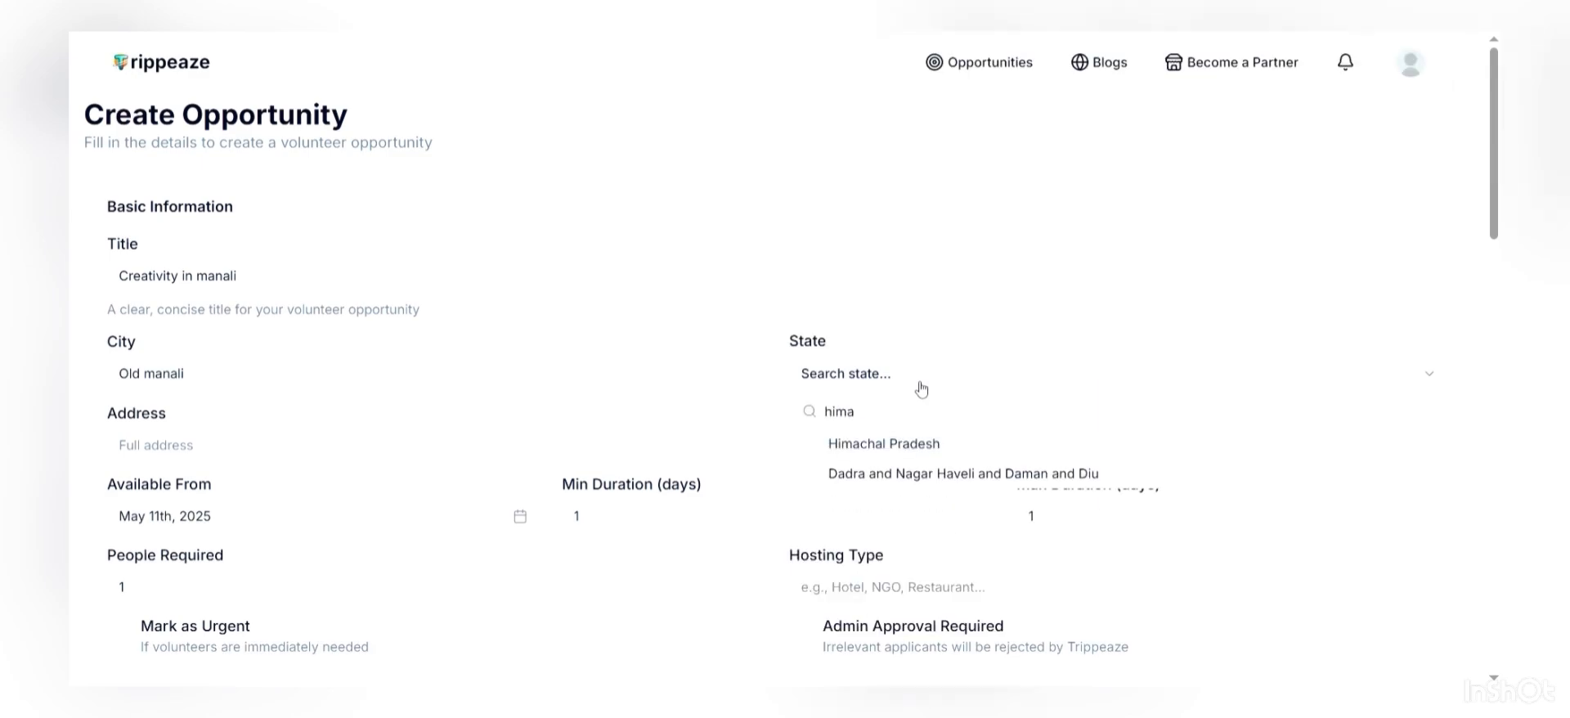
{"action": "left_click", "coordinate": [921, 443]}
{"action": "left_click", "coordinate": [441, 445]}
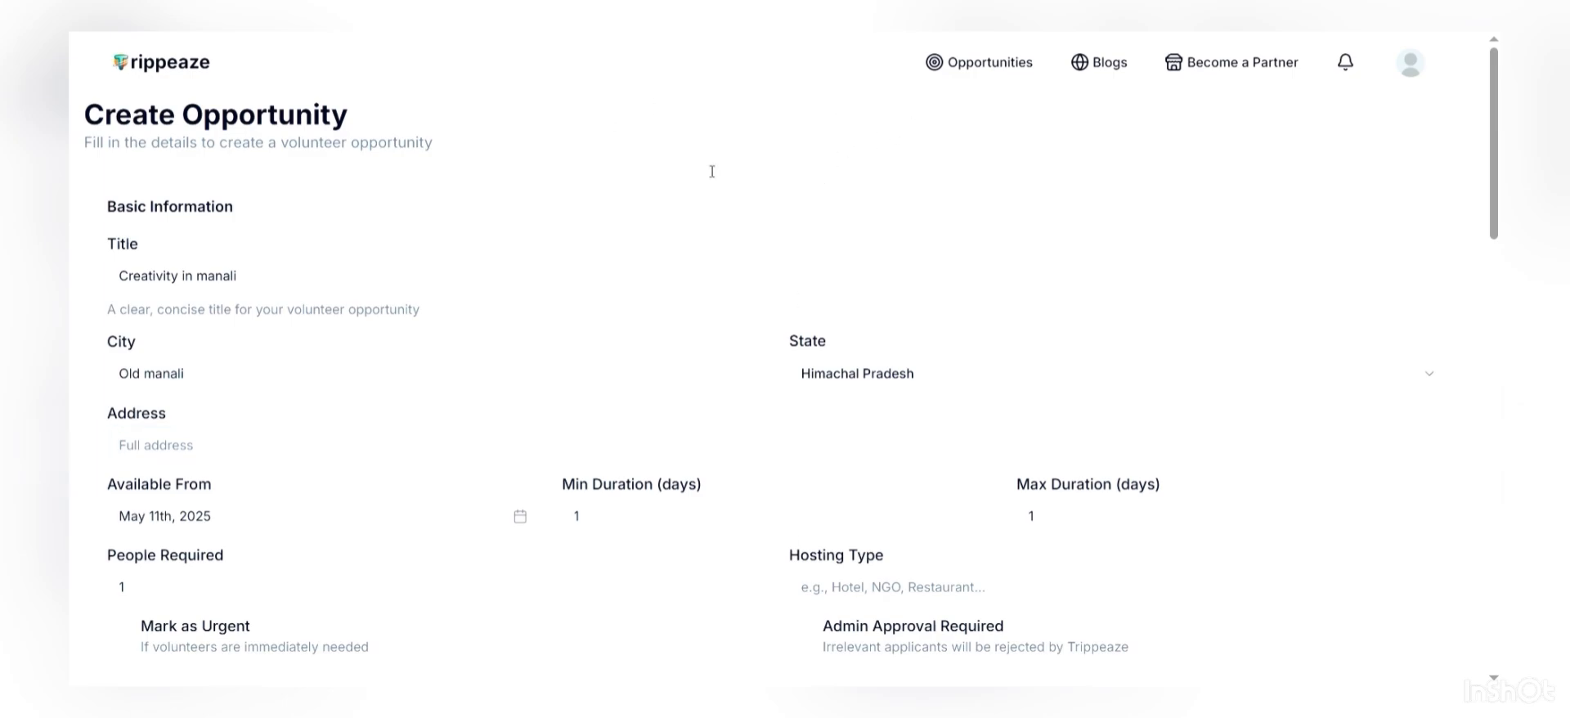
{"action": "left_click", "coordinate": [334, 449]}
{"action": "type", "text": "Balsari, Siyal, Manali, Himachal Pradesh 175131"}
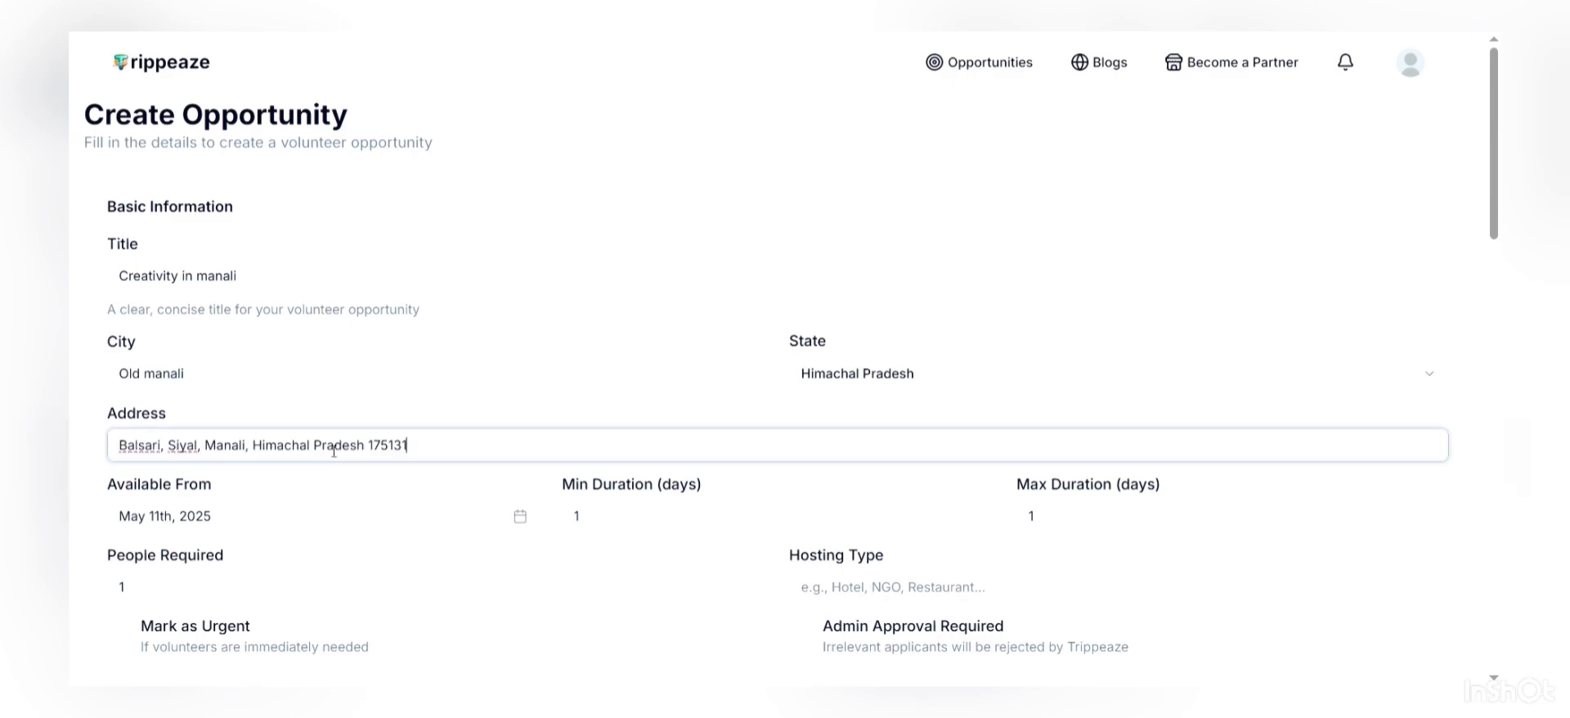
Set start date May 13th 2025, duration 5–40 days, 3 people, hosting type Homestay.
{"action": "left_click", "coordinate": [452, 529]}
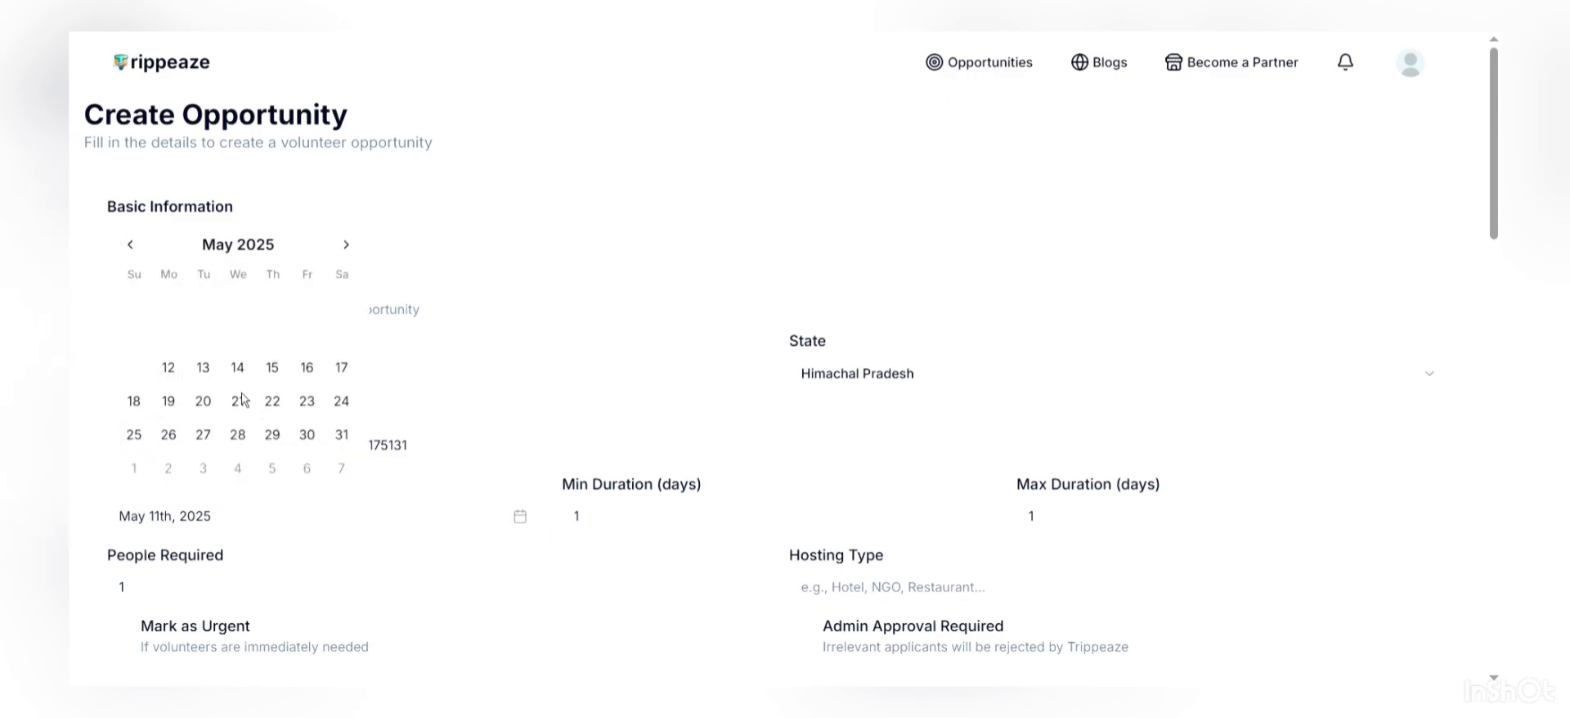
{"action": "left_click", "coordinate": [221, 380]}
{"action": "left_click", "coordinate": [703, 526]}
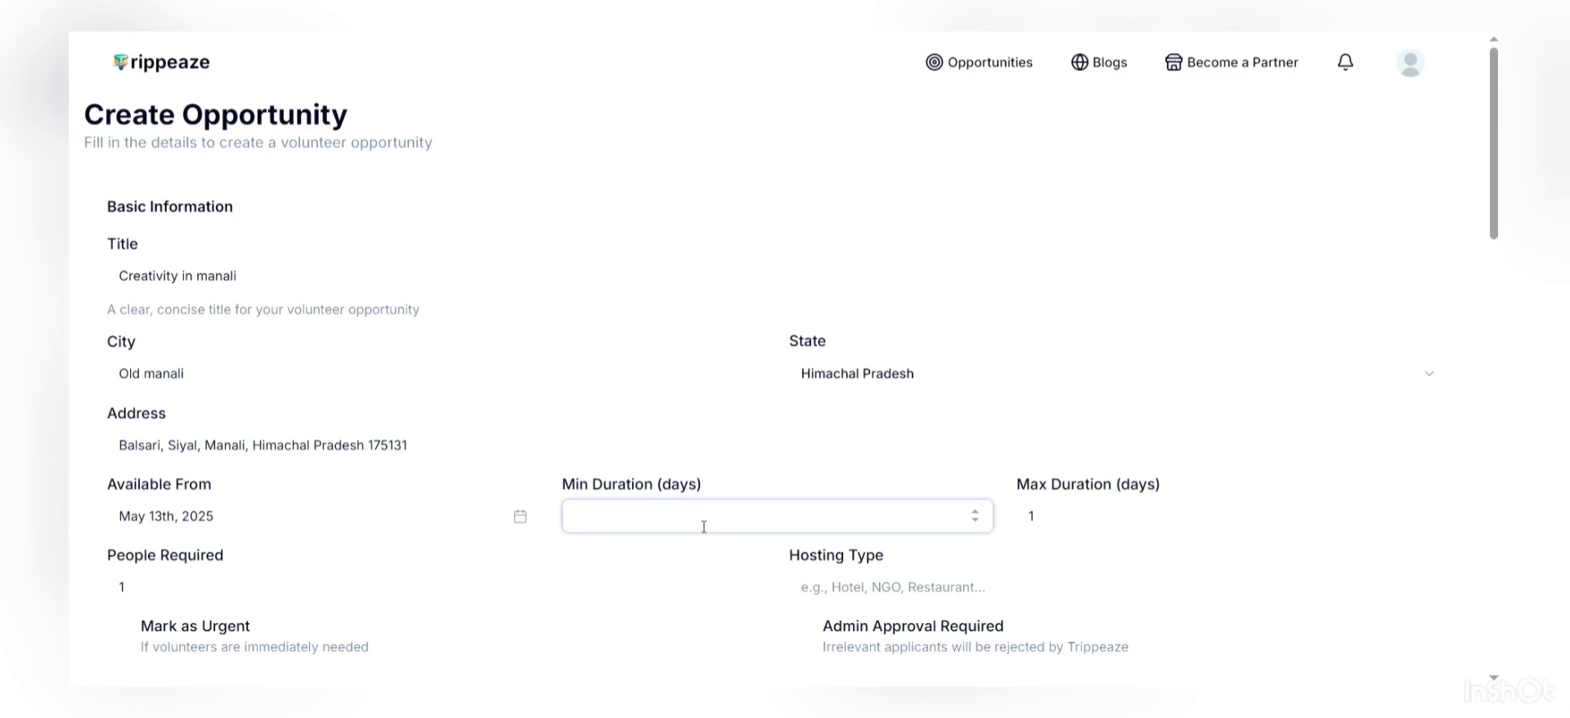
{"action": "type", "text": "5"}
{"action": "left_click", "coordinate": [1052, 526]}
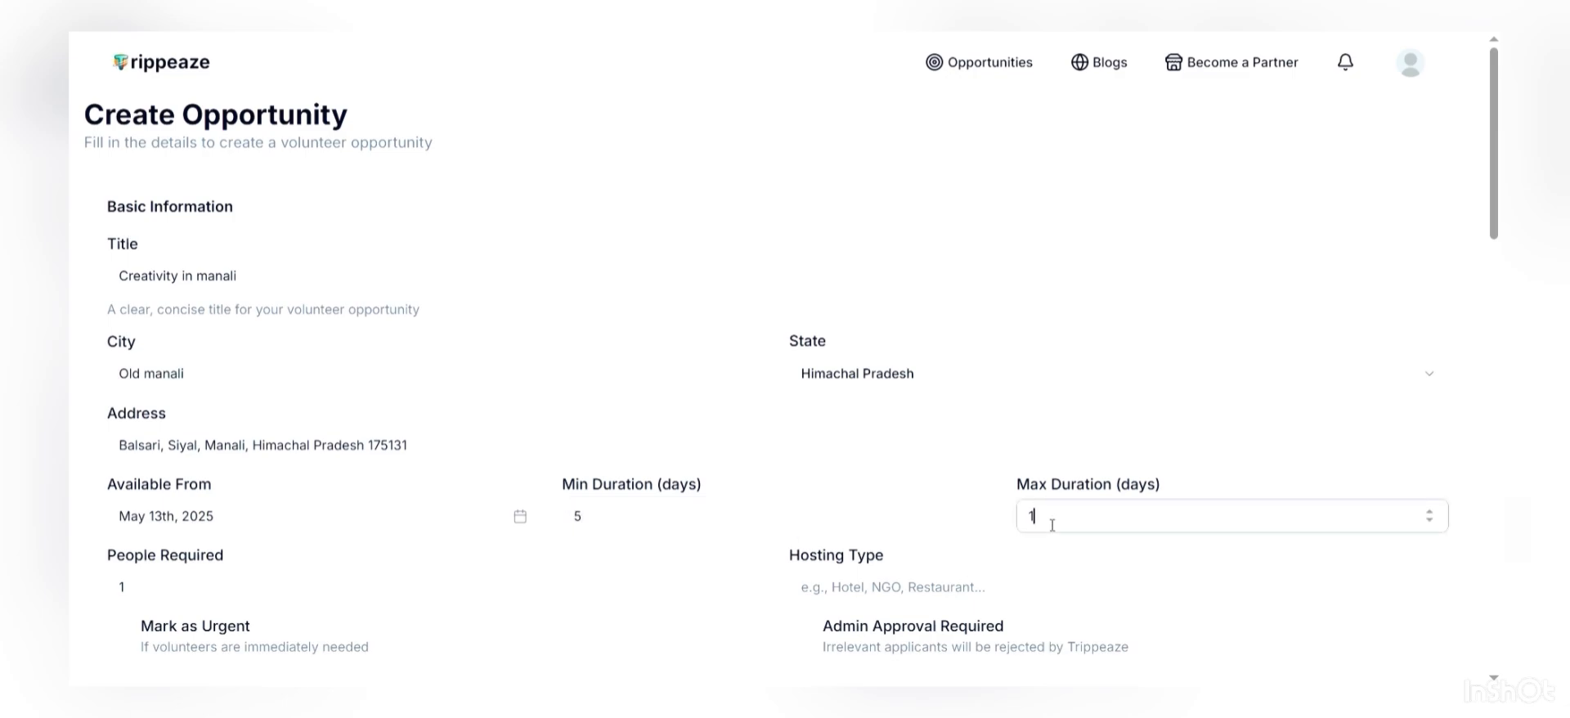
{"action": "key", "text": "BackSpace"}
{"action": "type", "text": "40"}
{"action": "left_click", "coordinate": [516, 594]}
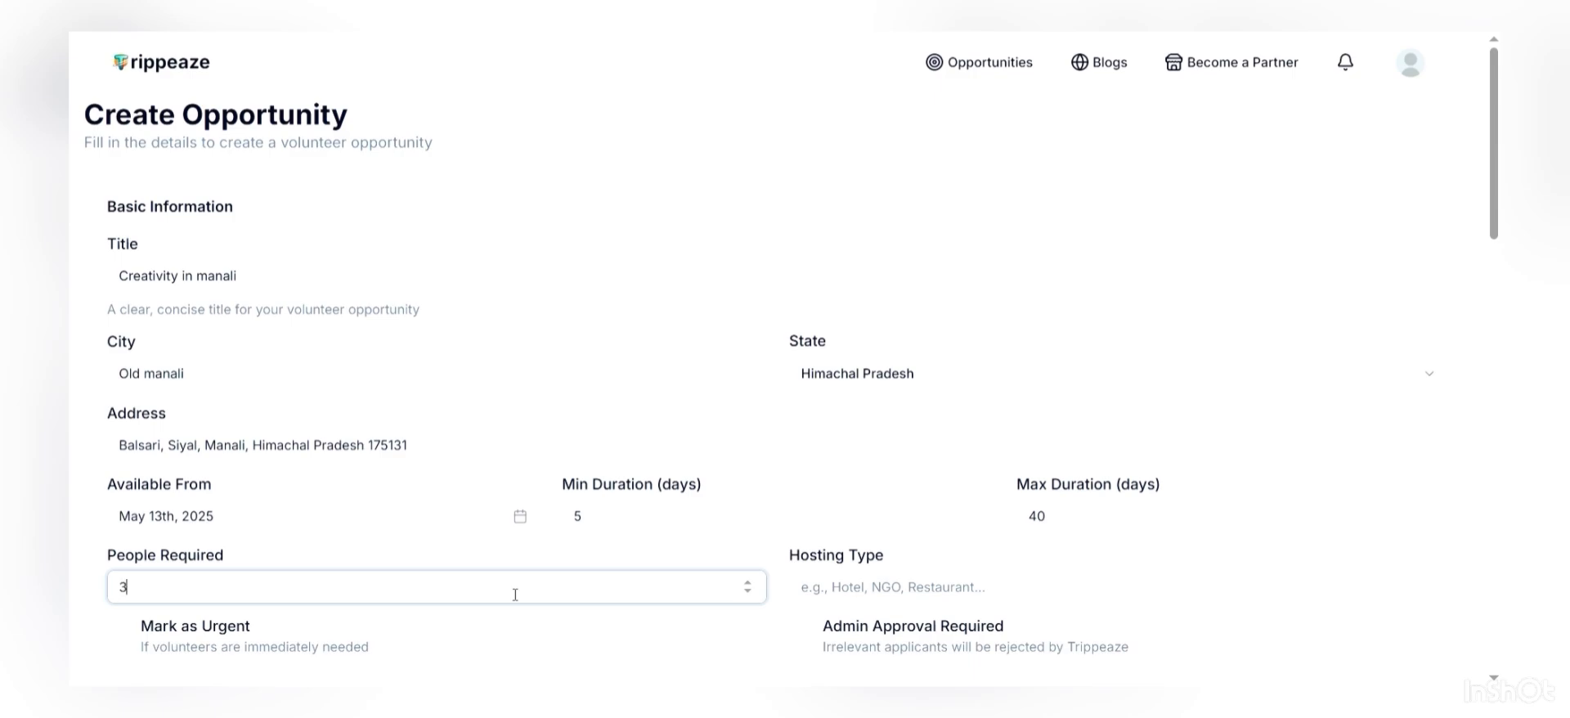
{"action": "left_click", "coordinate": [837, 601]}
{"action": "type", "text": "H"}
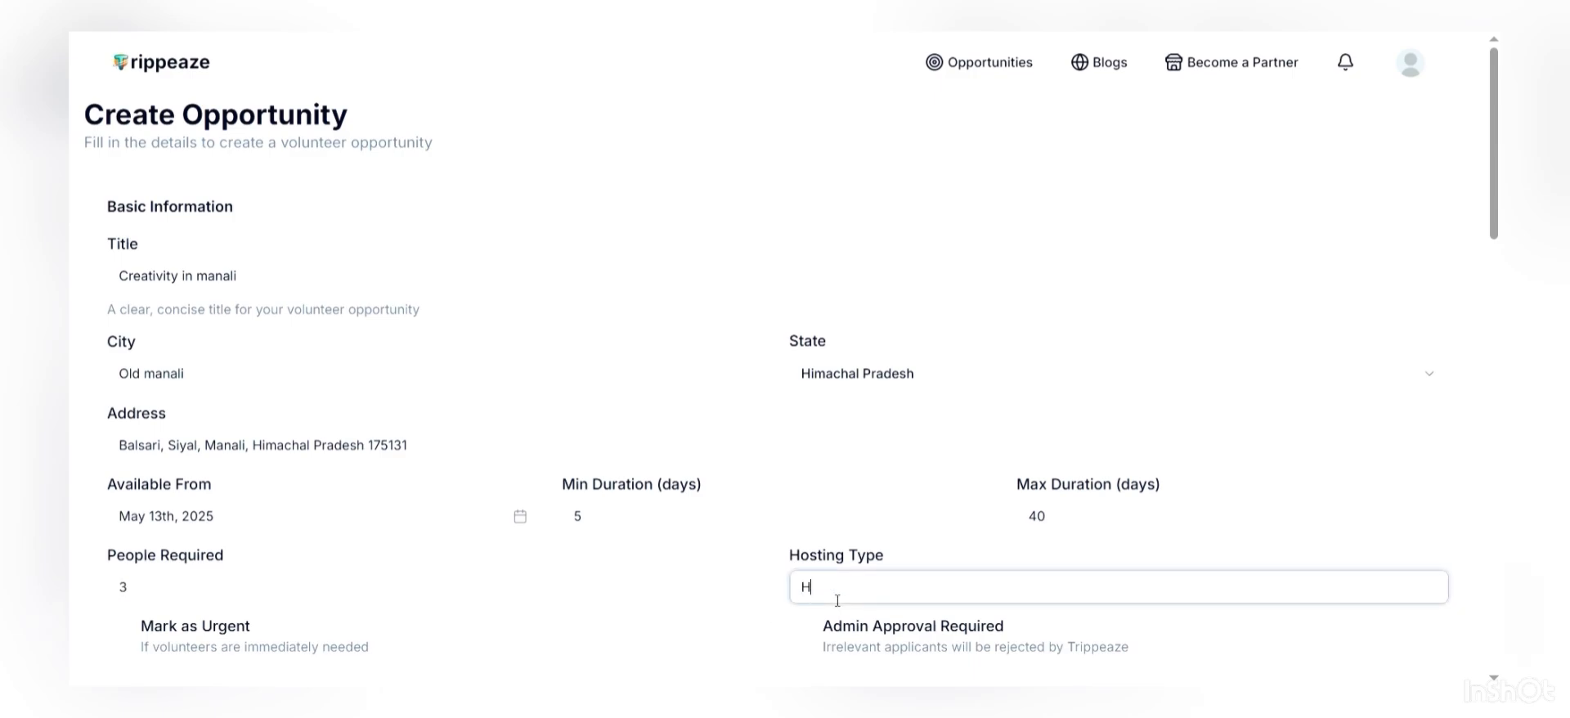
{"action": "type", "text": "omestay"}
Adjust the Urgent mark and tick Admin Approval Required.
{"action": "left_click", "coordinate": [115, 626]}
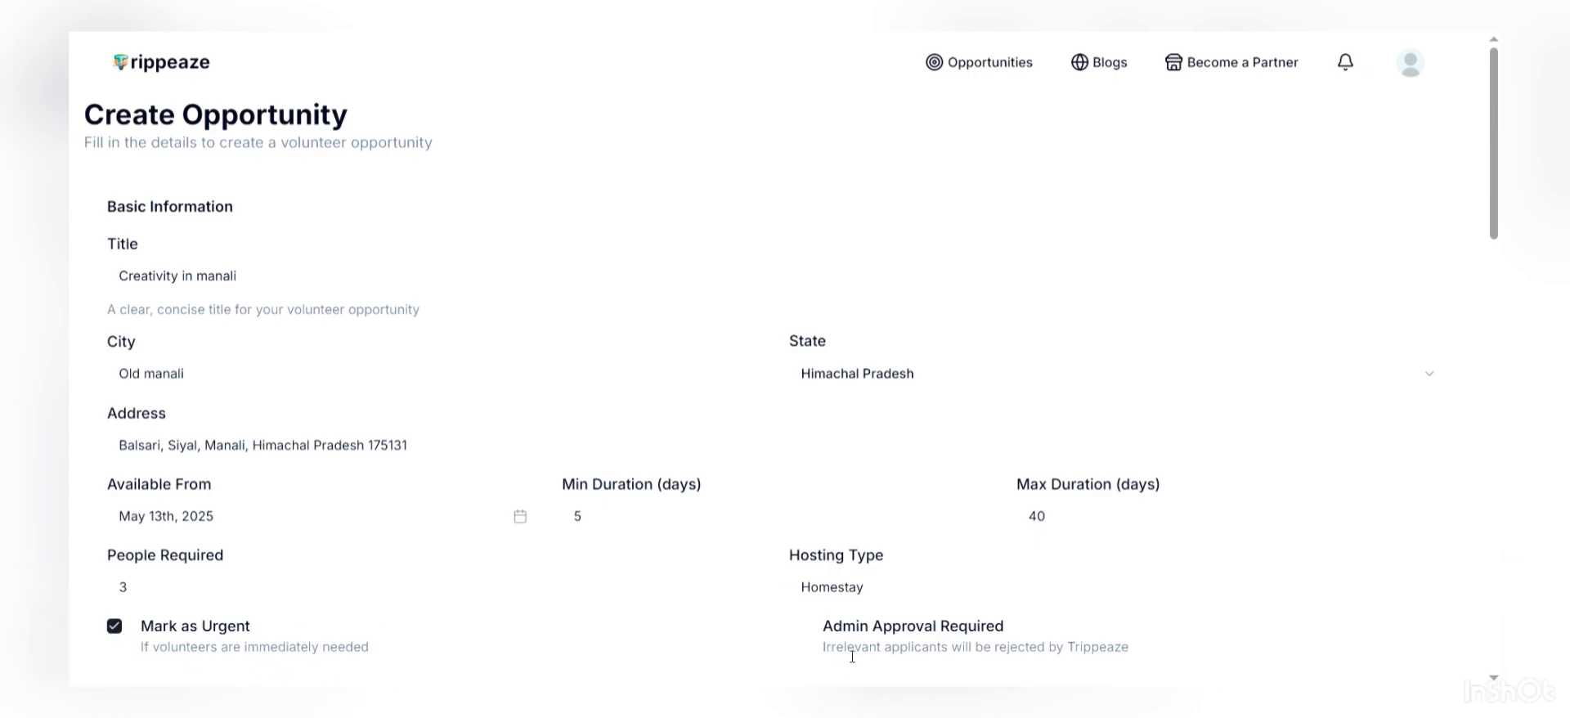
{"action": "left_click", "coordinate": [806, 632]}
{"action": "scroll", "coordinate": [863, 603], "scroll_direction": "down", "scroll_amount": 3}
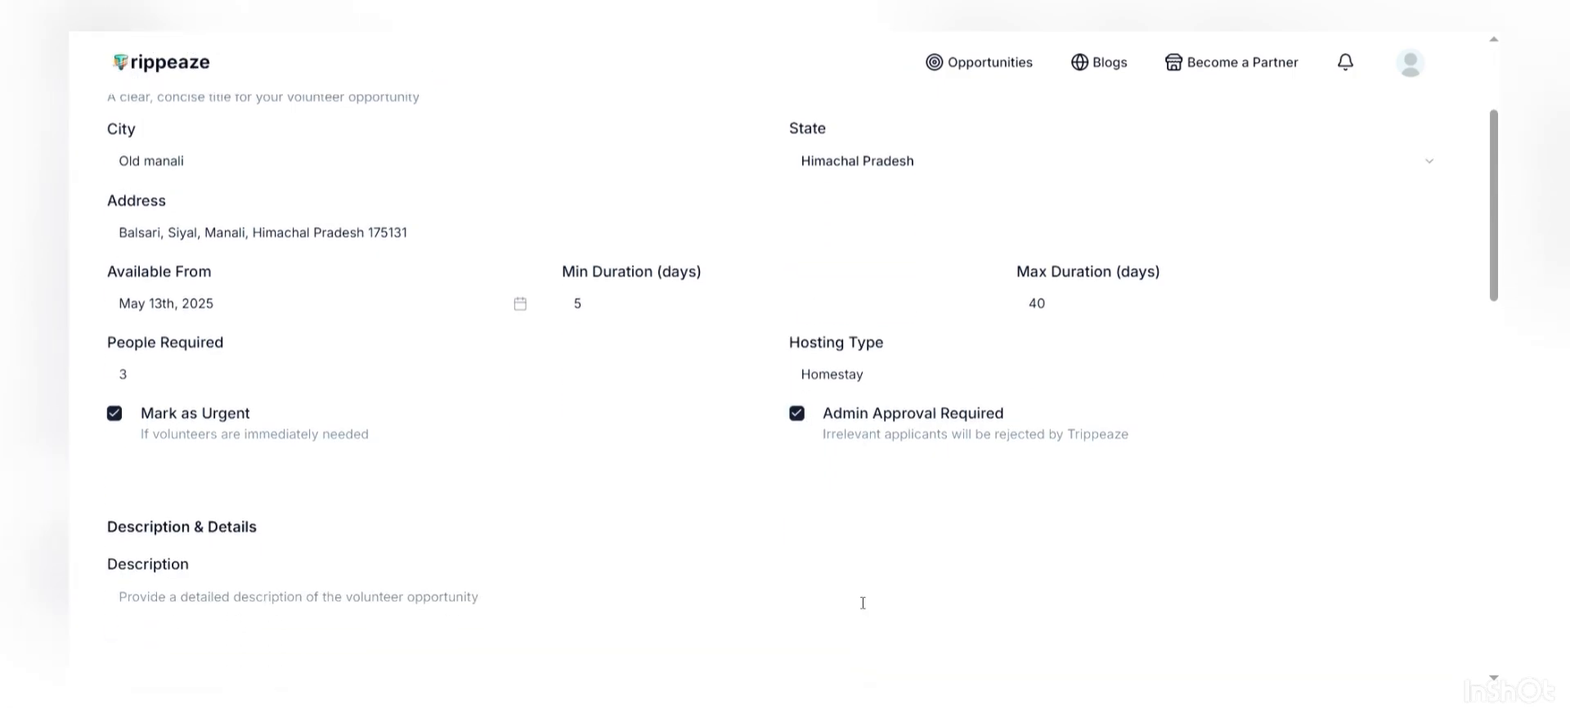
{"action": "left_click", "coordinate": [126, 432]}
{"action": "scroll", "coordinate": [125, 433], "scroll_direction": "down", "scroll_amount": 2}
Paste the Old Manali hostel description into the Description field.
{"action": "scroll", "coordinate": [126, 433], "scroll_direction": "down", "scroll_amount": 1}
{"action": "left_click", "coordinate": [248, 350]}
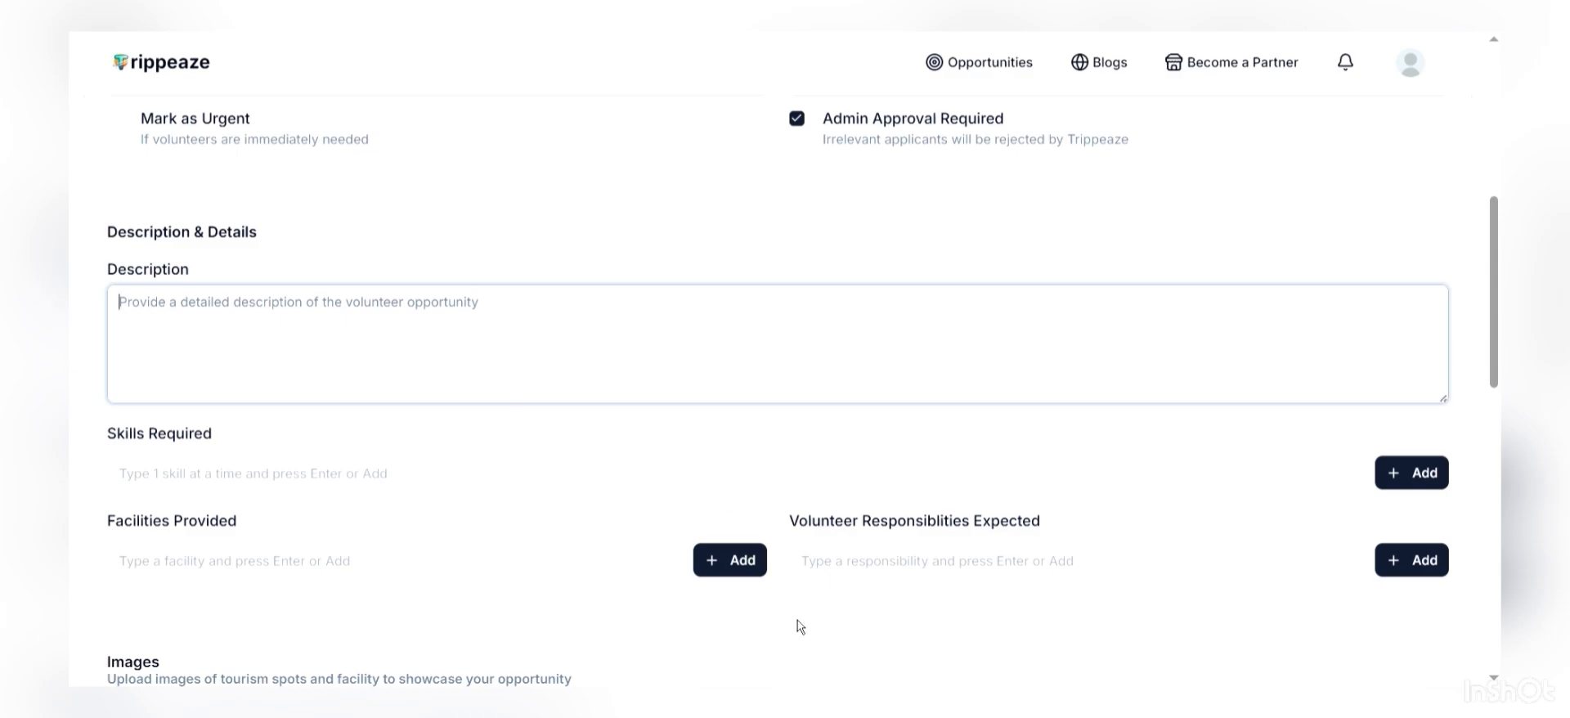
{"action": "left_click", "coordinate": [773, 702]}
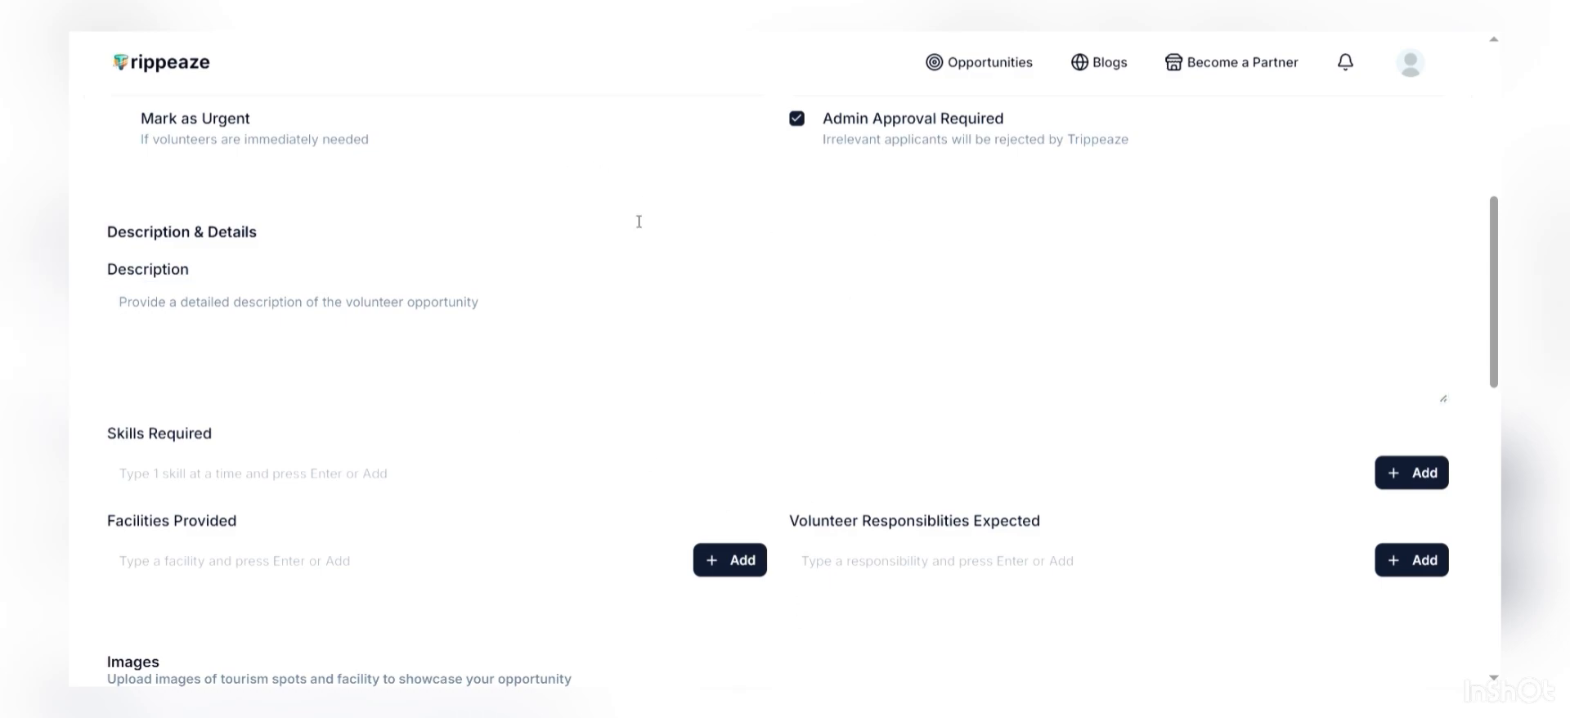
{"action": "left_click", "coordinate": [402, 339]}
{"action": "type", "text": "Find Your Home in Old Manali Tucked away in the tranquil lanes of Old Manali, our hostel offers the perfect balance of peace and adventure. Surrounded by lush green mountains, apple orchards, and the crisp Himalayan breeze, we're just a short stroll from the vibrant cafes, live music spots, and bustling energy of Old Manali's main streets. Whether you're chasing hidden trails, diving into local culture, or simply unwinding with panoramic views from our rooftop café, this is your ideal base for exploring Himachal. Stay. Connect. Explore. Right where the mountains call. If this feels like your vibe, let's connect!"}
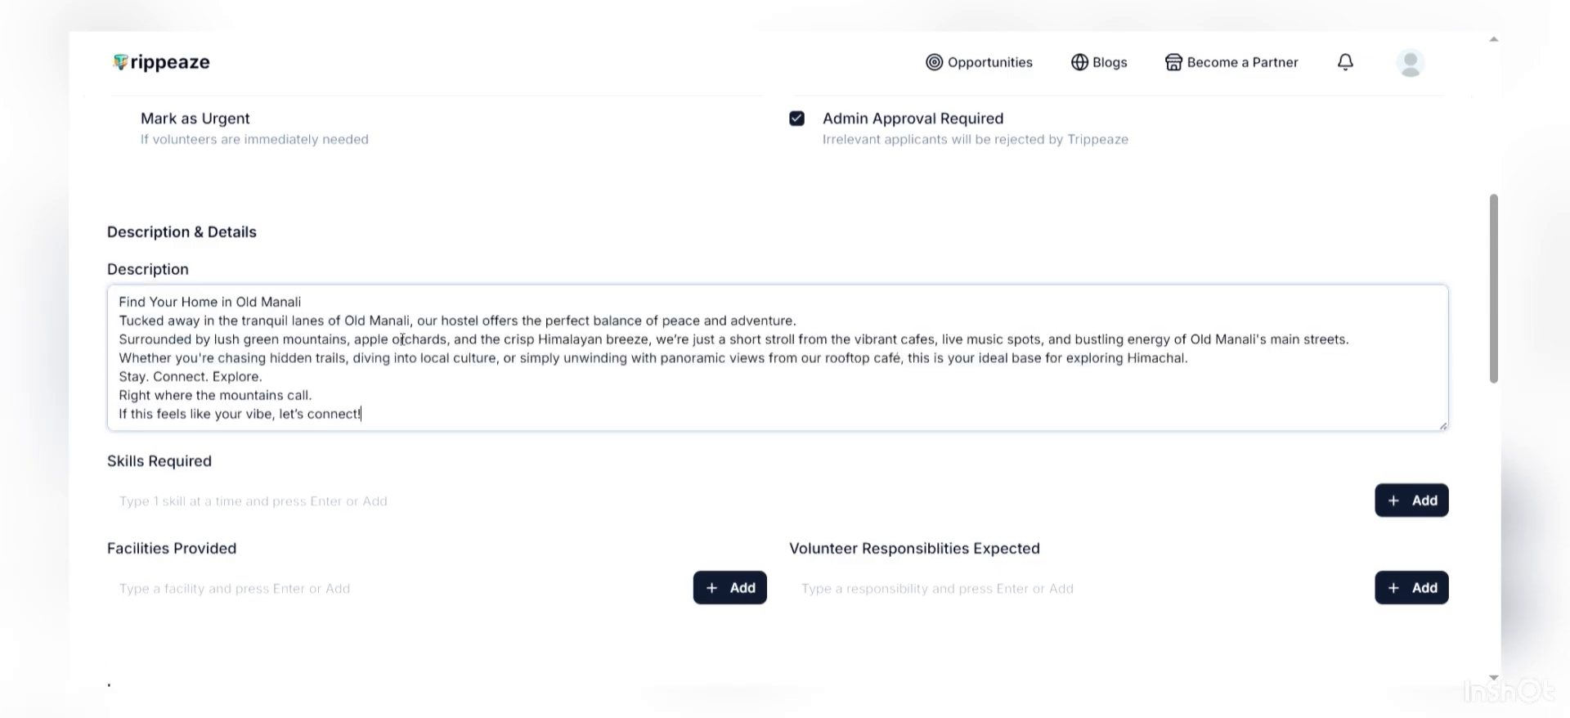
Add Musician and Hospitality Management as required skills.
{"action": "left_click", "coordinate": [381, 501]}
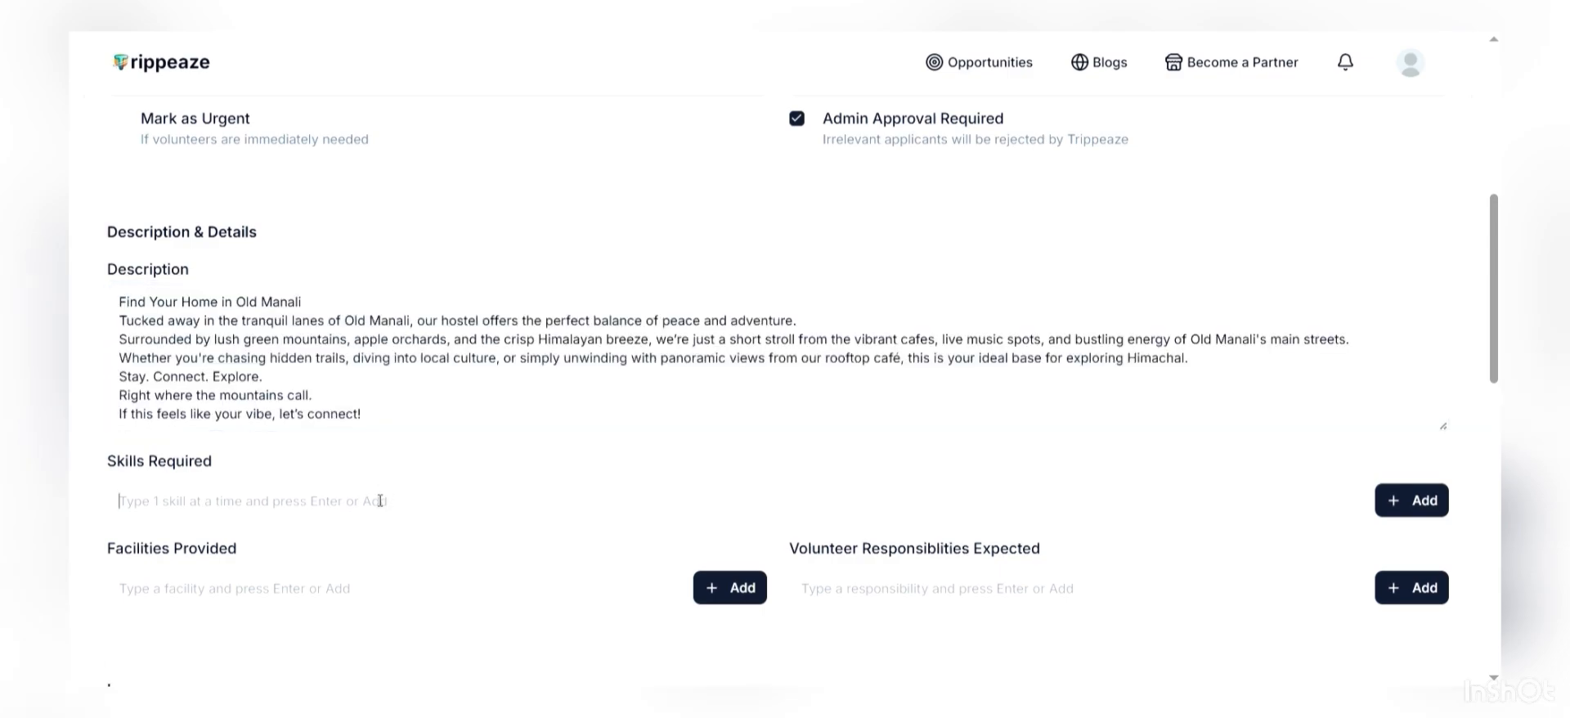
{"action": "type", "text": "Musician"}
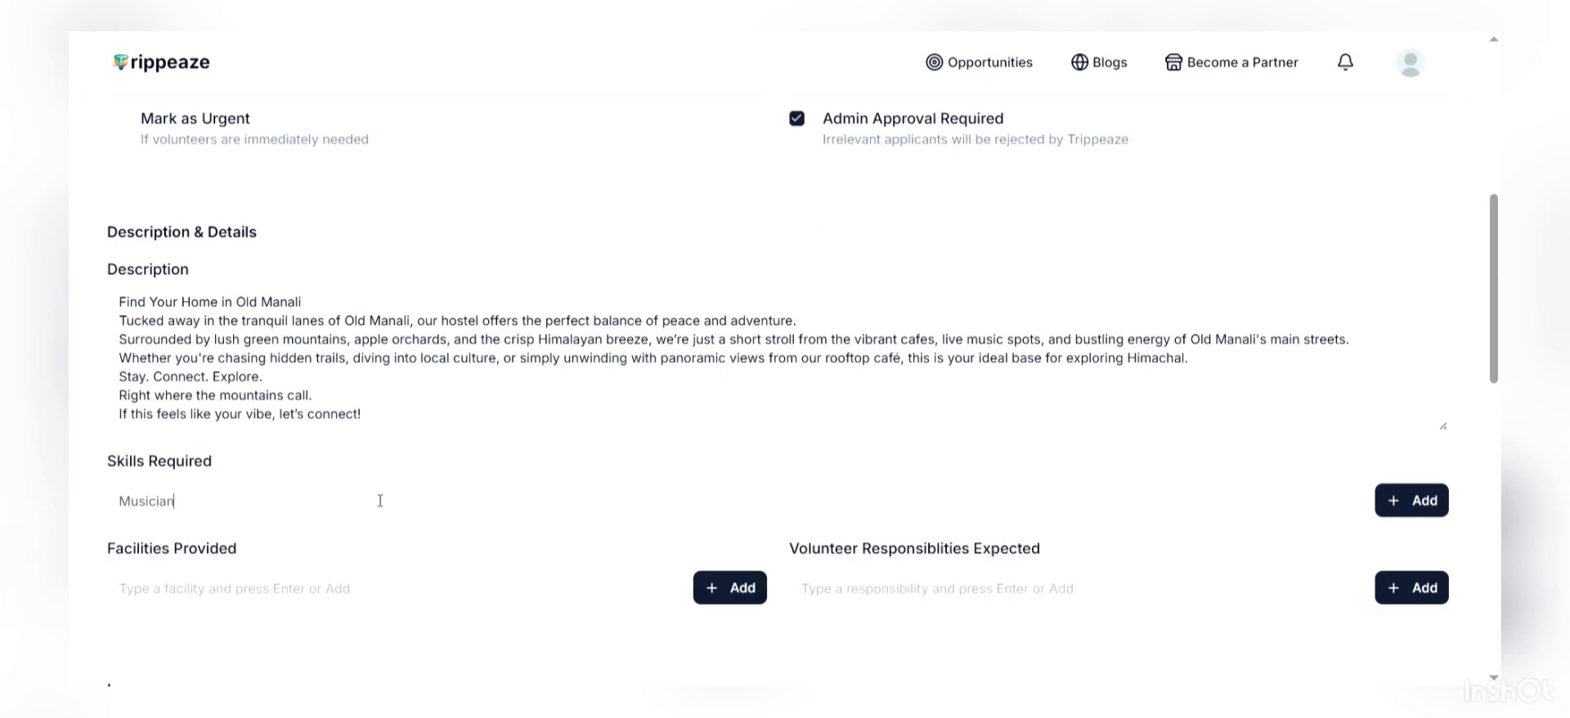
{"action": "key", "text": "Return"}
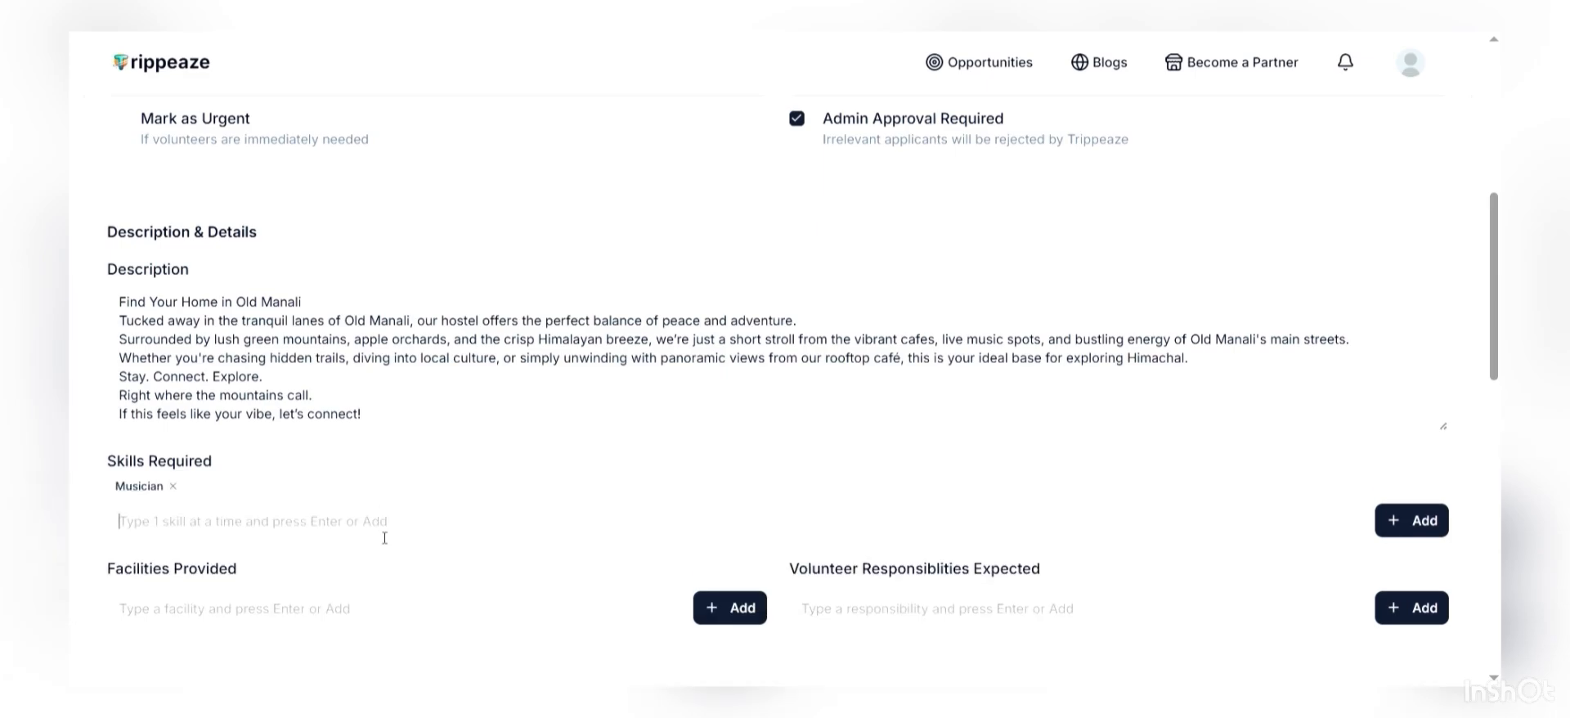
{"action": "type", "text": "Hos"}
{"action": "key", "text": "Down"}
{"action": "key", "text": "Return"}
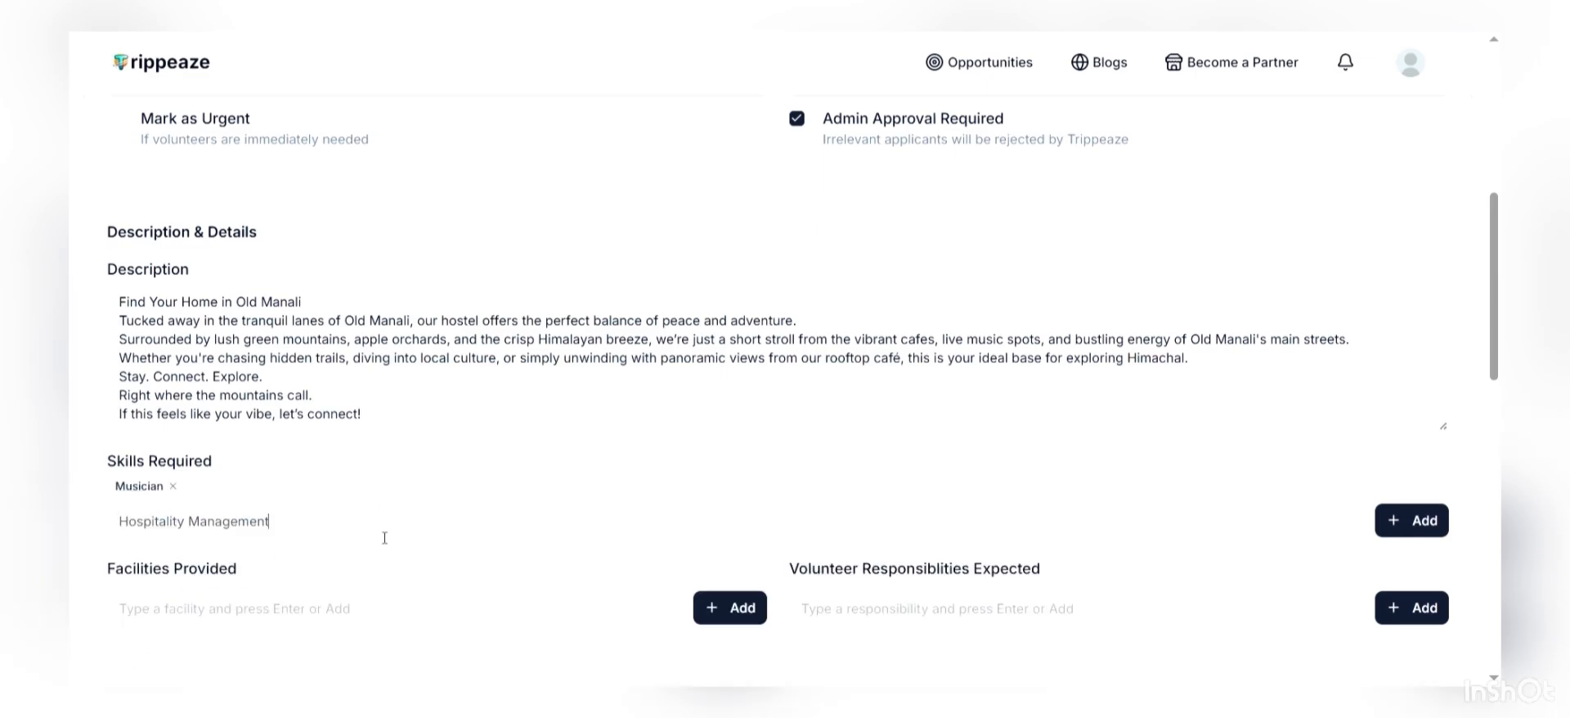
{"action": "left_click", "coordinate": [1395, 524]}
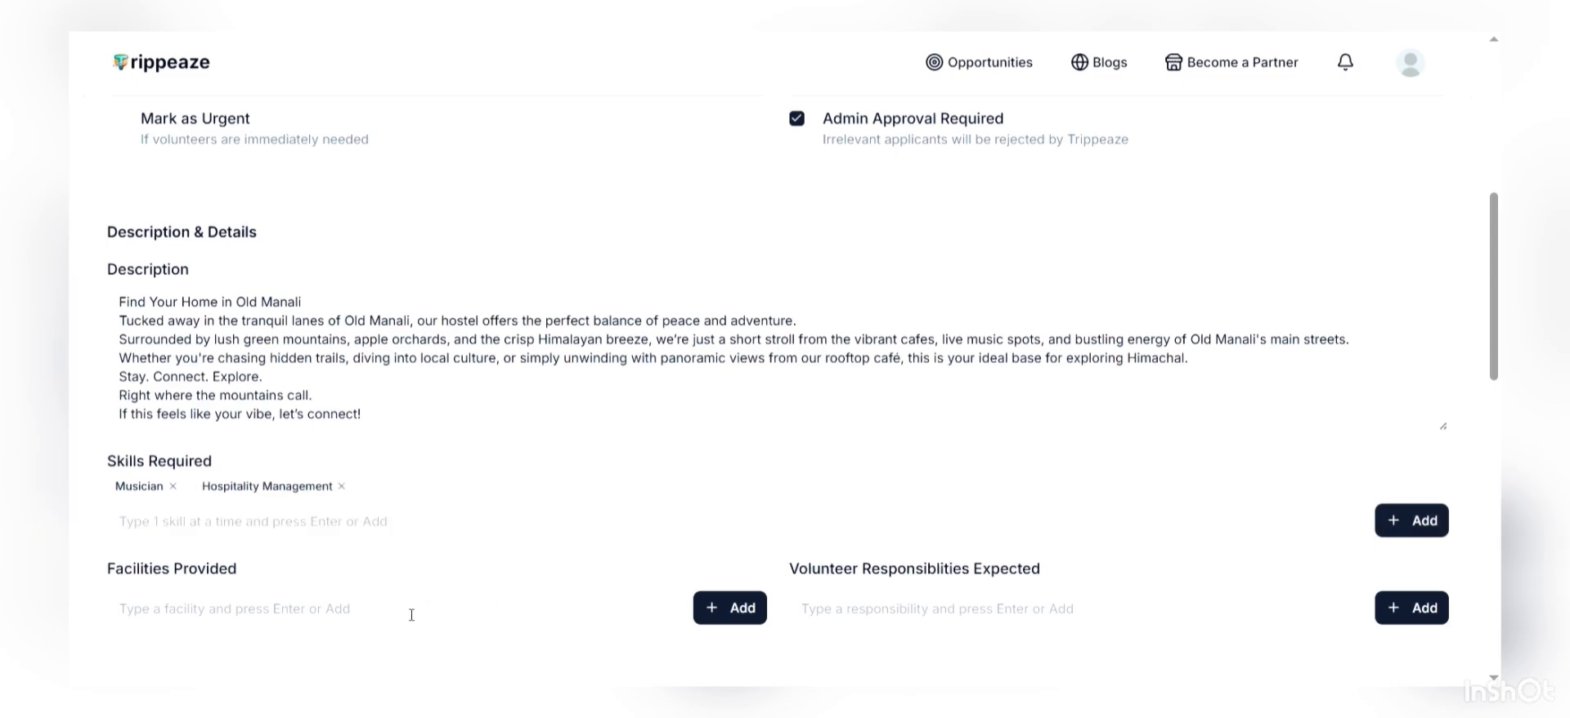
Add facilities 3 Meals/Day, Wi-fi and Camp.
{"action": "type", "text": "3"}
{"action": "key", "text": "Down"}
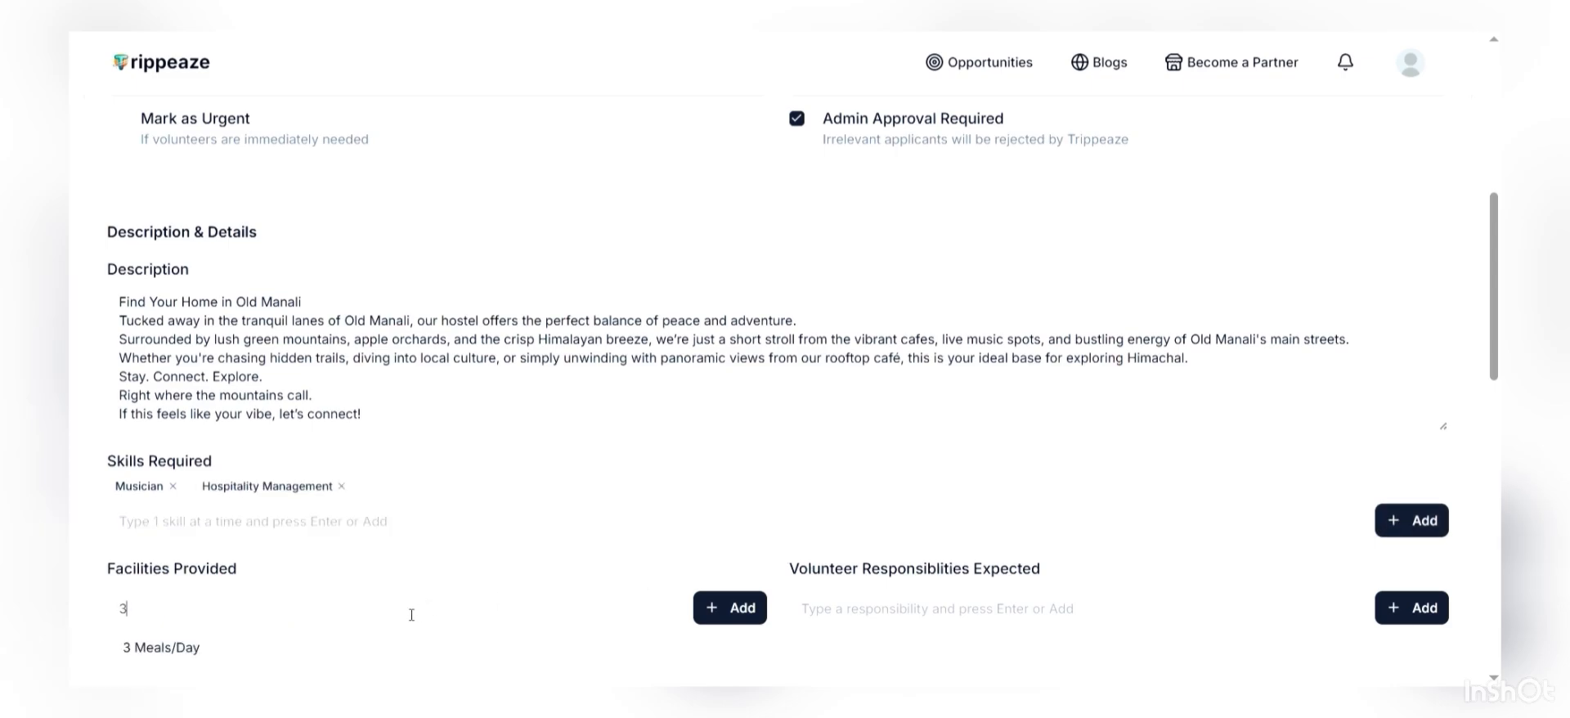
{"action": "key", "text": "Return"}
{"action": "key", "text": "Return"}
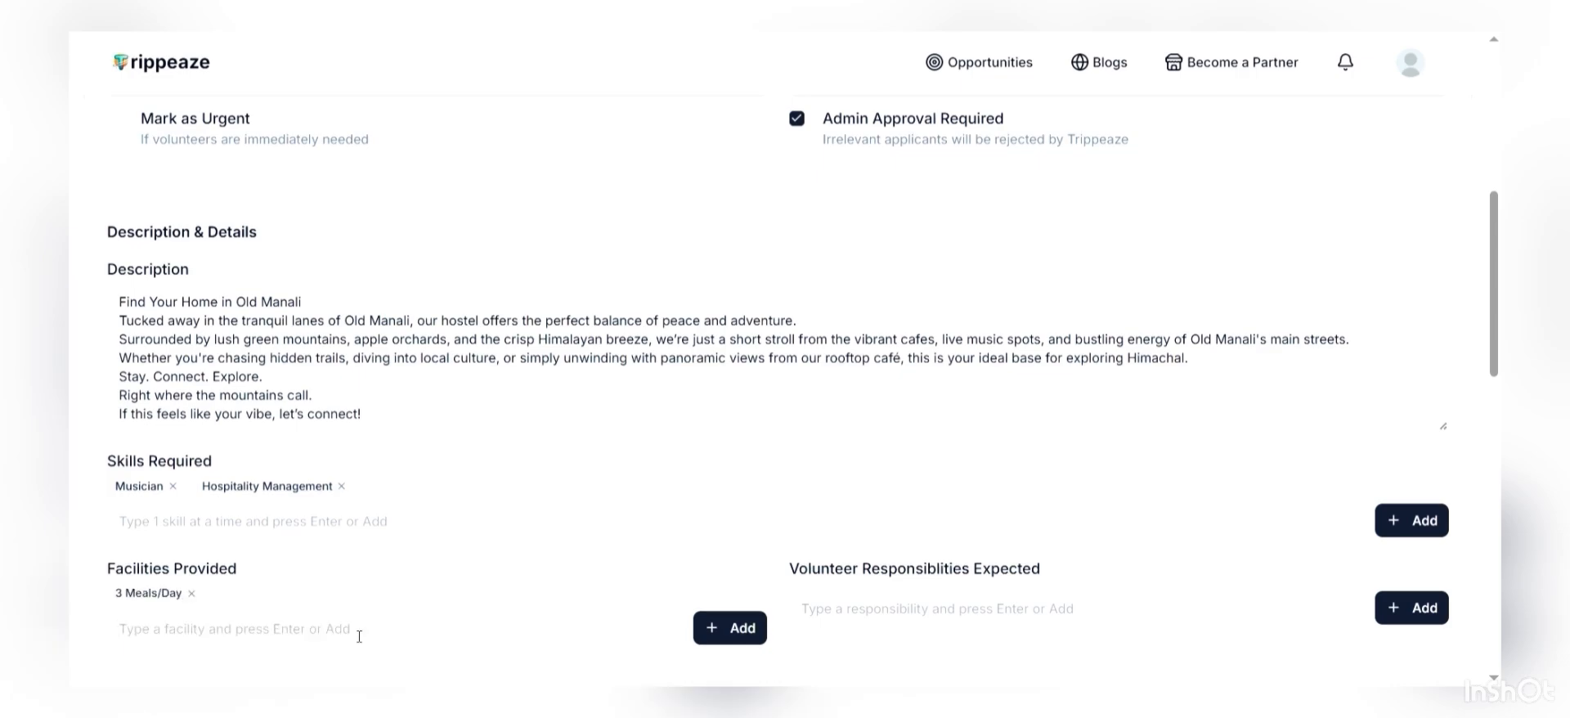
{"action": "type", "text": "Wi"}
{"action": "key", "text": "Down"}
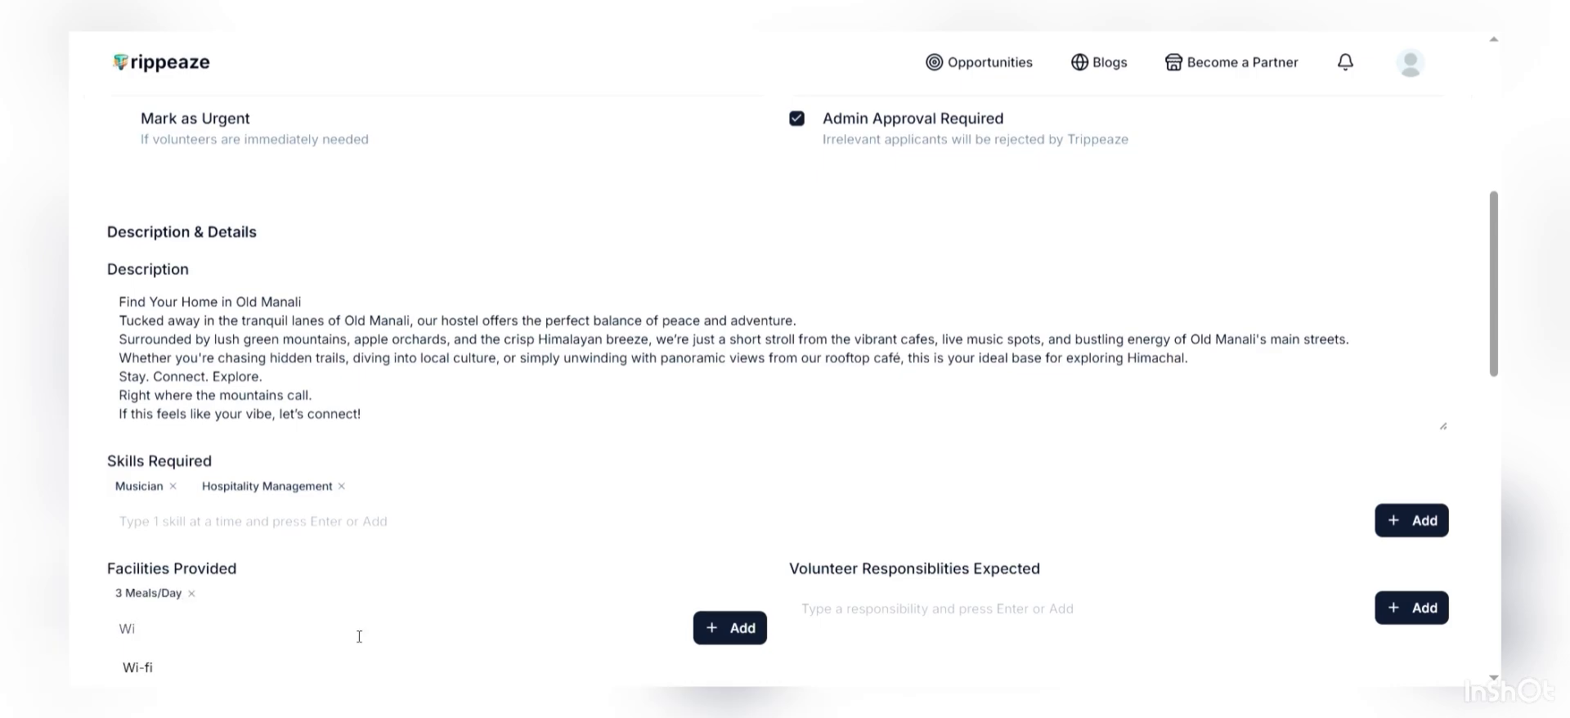
{"action": "key", "text": "Return"}
{"action": "key", "text": "Return"}
{"action": "type", "text": "Camp"}
{"action": "left_click", "coordinate": [741, 638]}
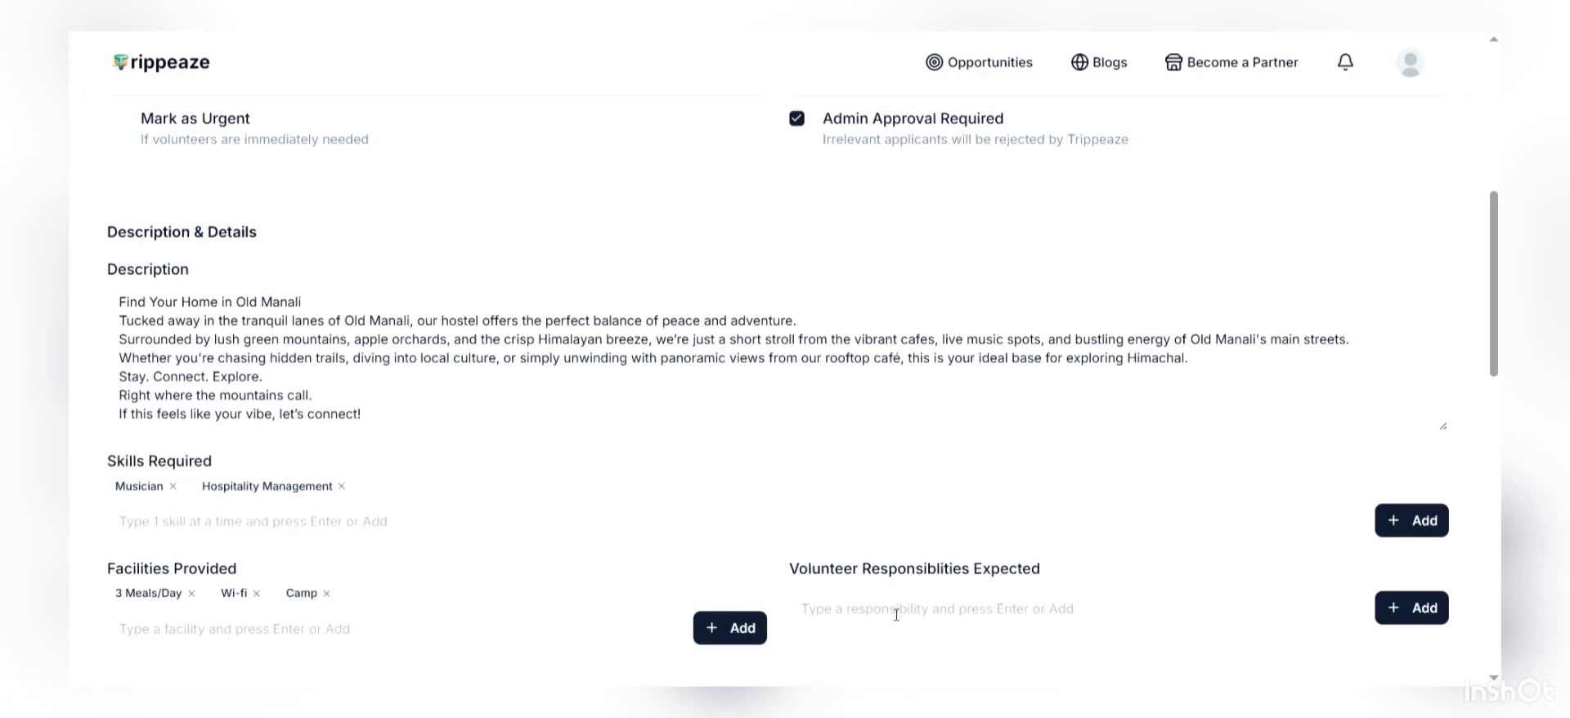
Add responsibilities 5 Hours/Day and Teamwork.
{"action": "left_click", "coordinate": [938, 611]}
{"action": "type", "text": "5"}
{"action": "key", "text": "BackSpace"}
{"action": "type", "text": "5"}
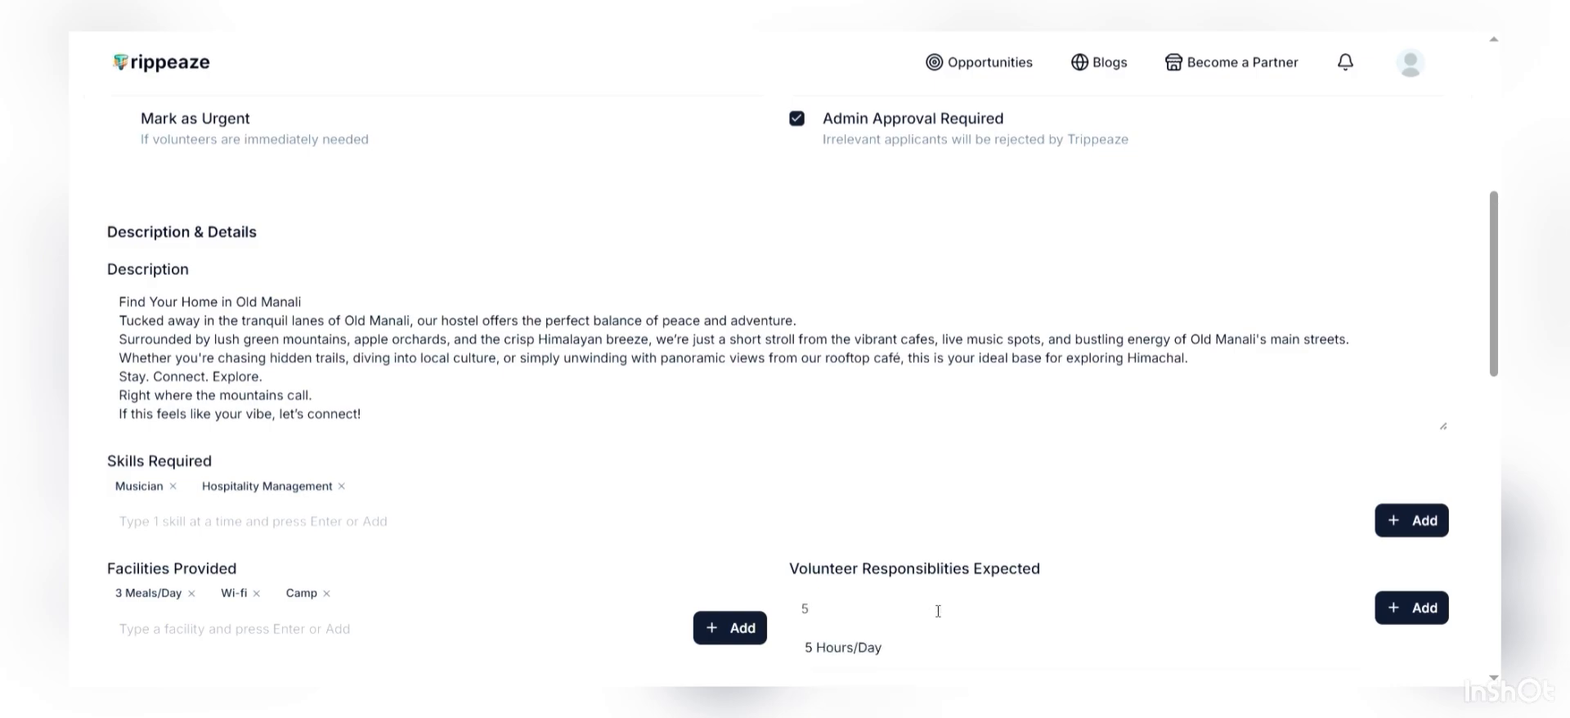
{"action": "key", "text": "Down"}
{"action": "key", "text": "Return"}
{"action": "key", "text": "Return"}
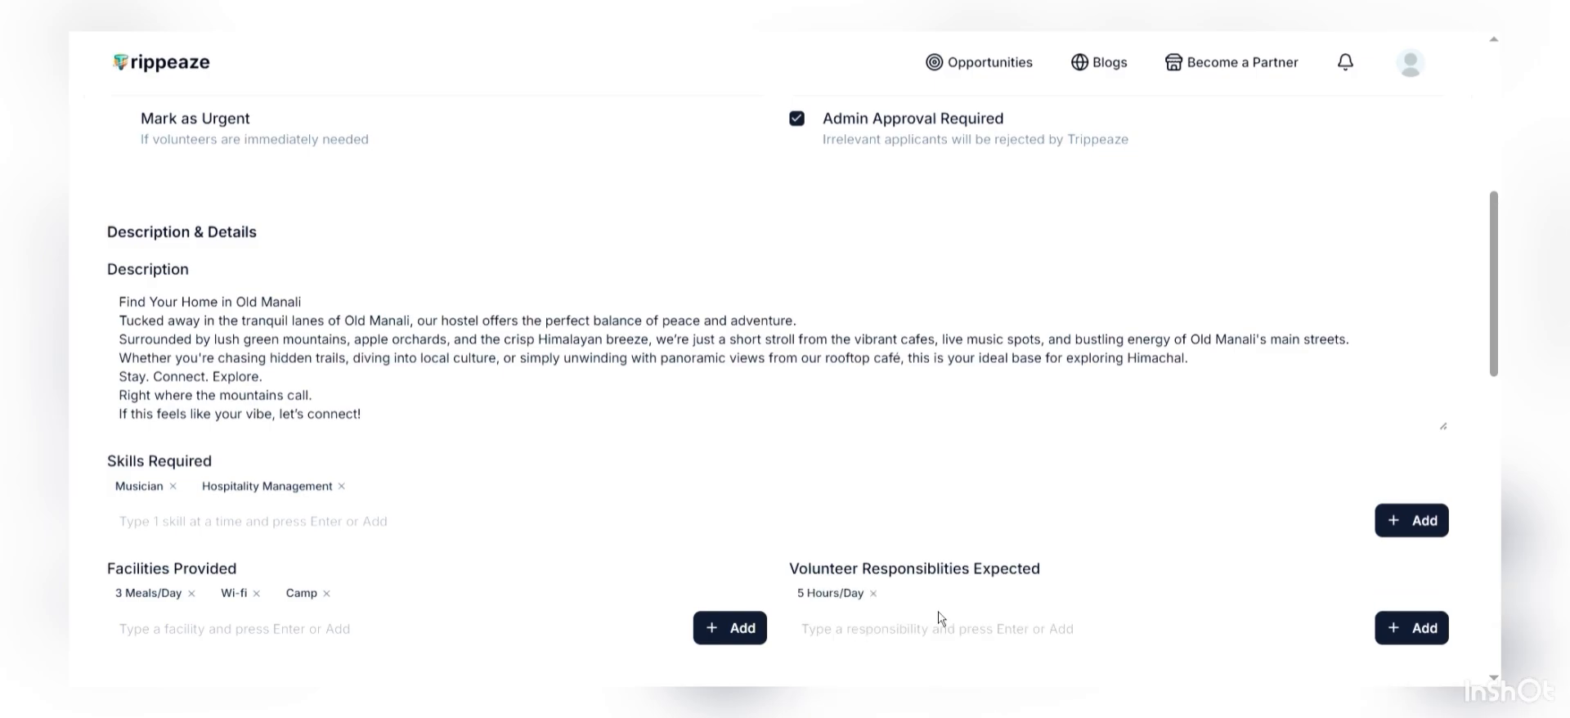
{"action": "type", "text": "Te"}
{"action": "key", "text": "Down"}
{"action": "key", "text": "Return"}
{"action": "key", "text": "Return"}
{"action": "scroll", "coordinate": [941, 620], "scroll_direction": "down", "scroll_amount": 1}
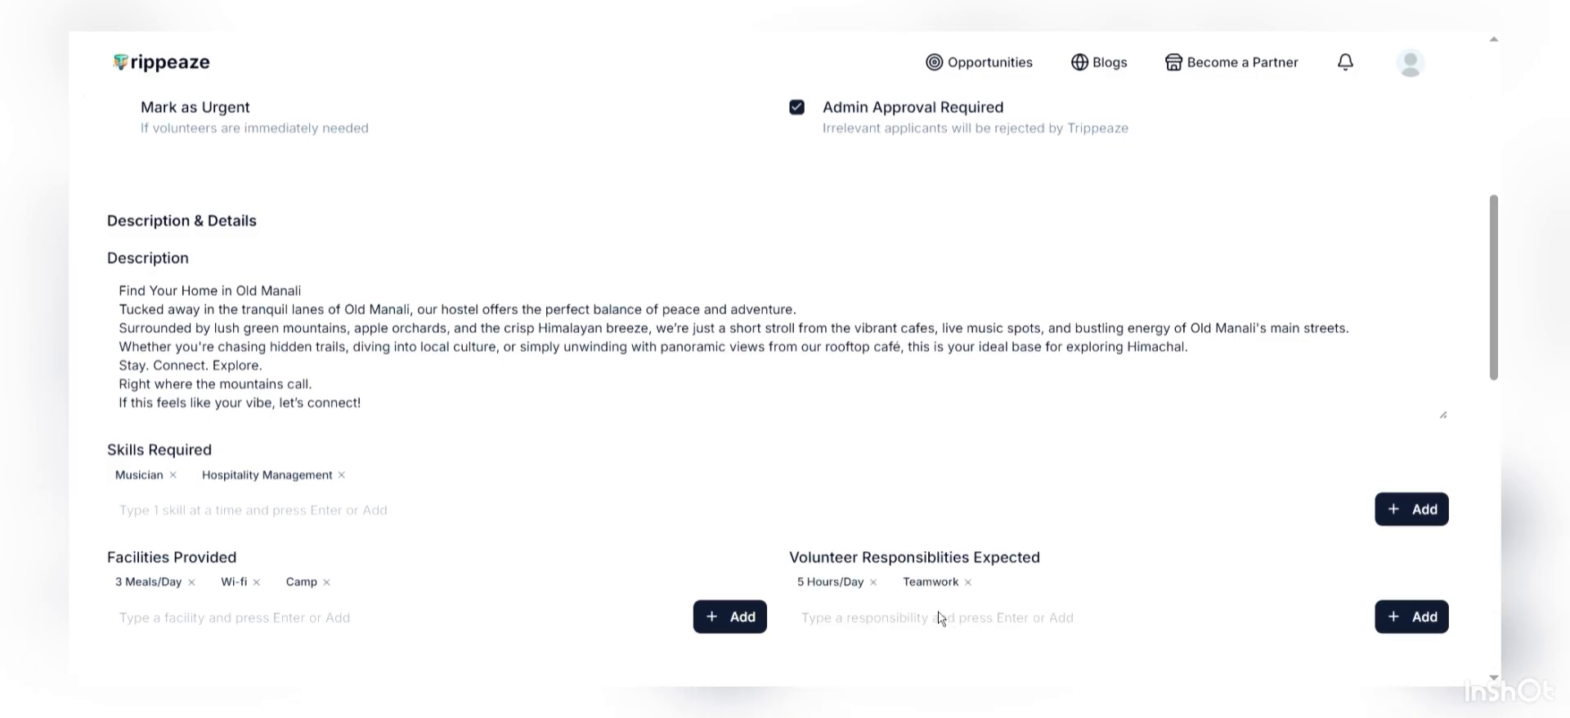
Review the uploaded hotel and Manali scenery photos and remove the forest image.
{"action": "scroll", "coordinate": [939, 619], "scroll_direction": "down", "scroll_amount": 3}
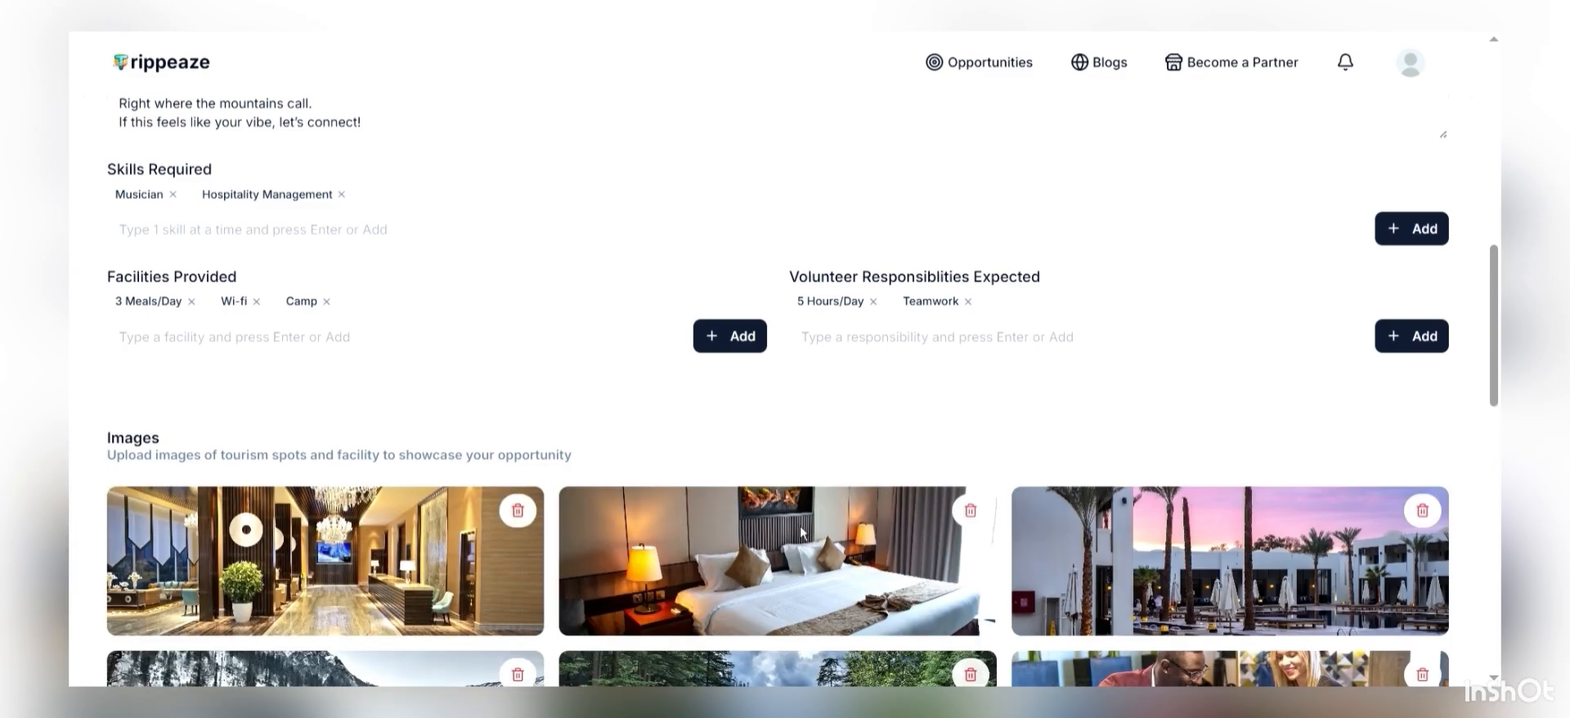
{"action": "scroll", "coordinate": [783, 517], "scroll_direction": "down", "scroll_amount": 4}
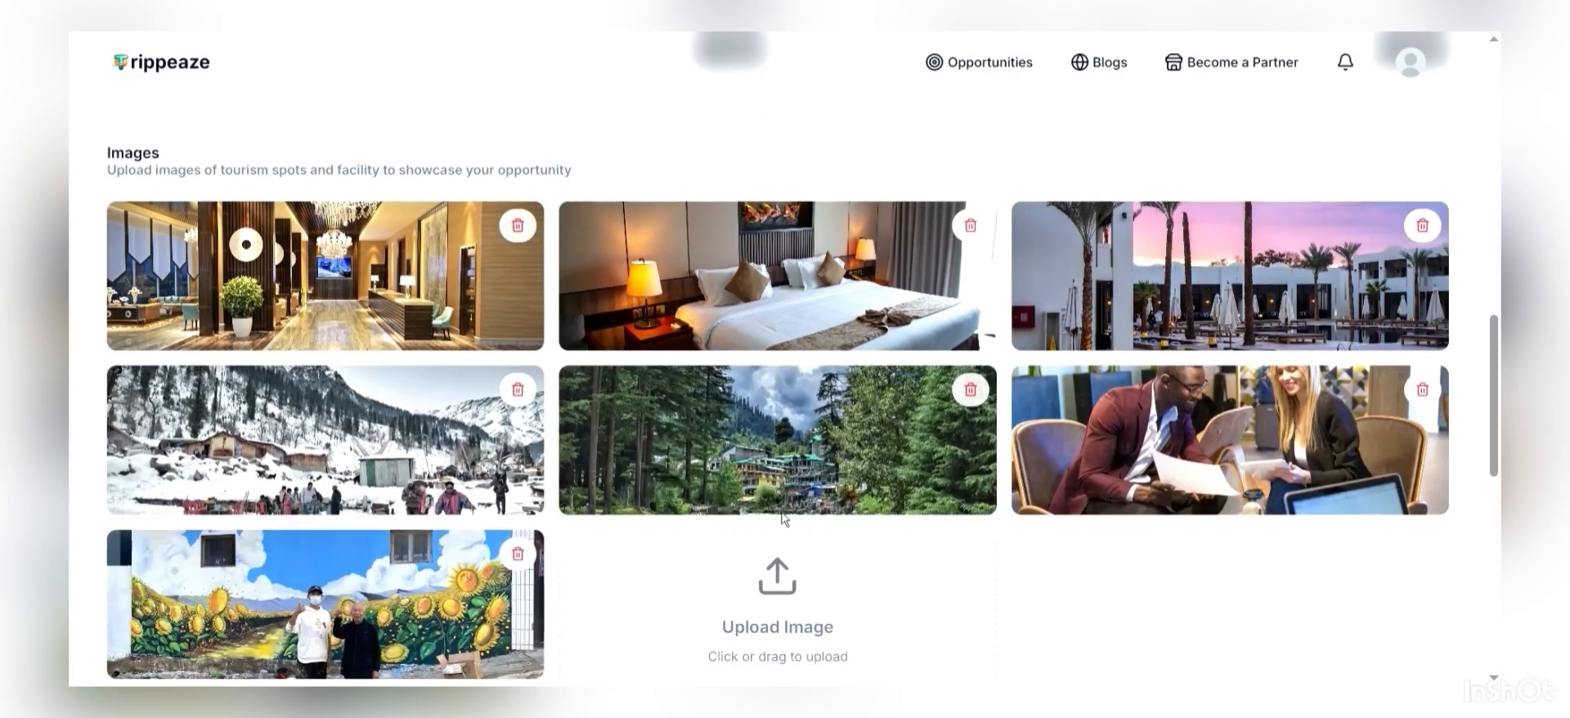
{"action": "scroll", "coordinate": [783, 517], "scroll_direction": "down", "scroll_amount": 2}
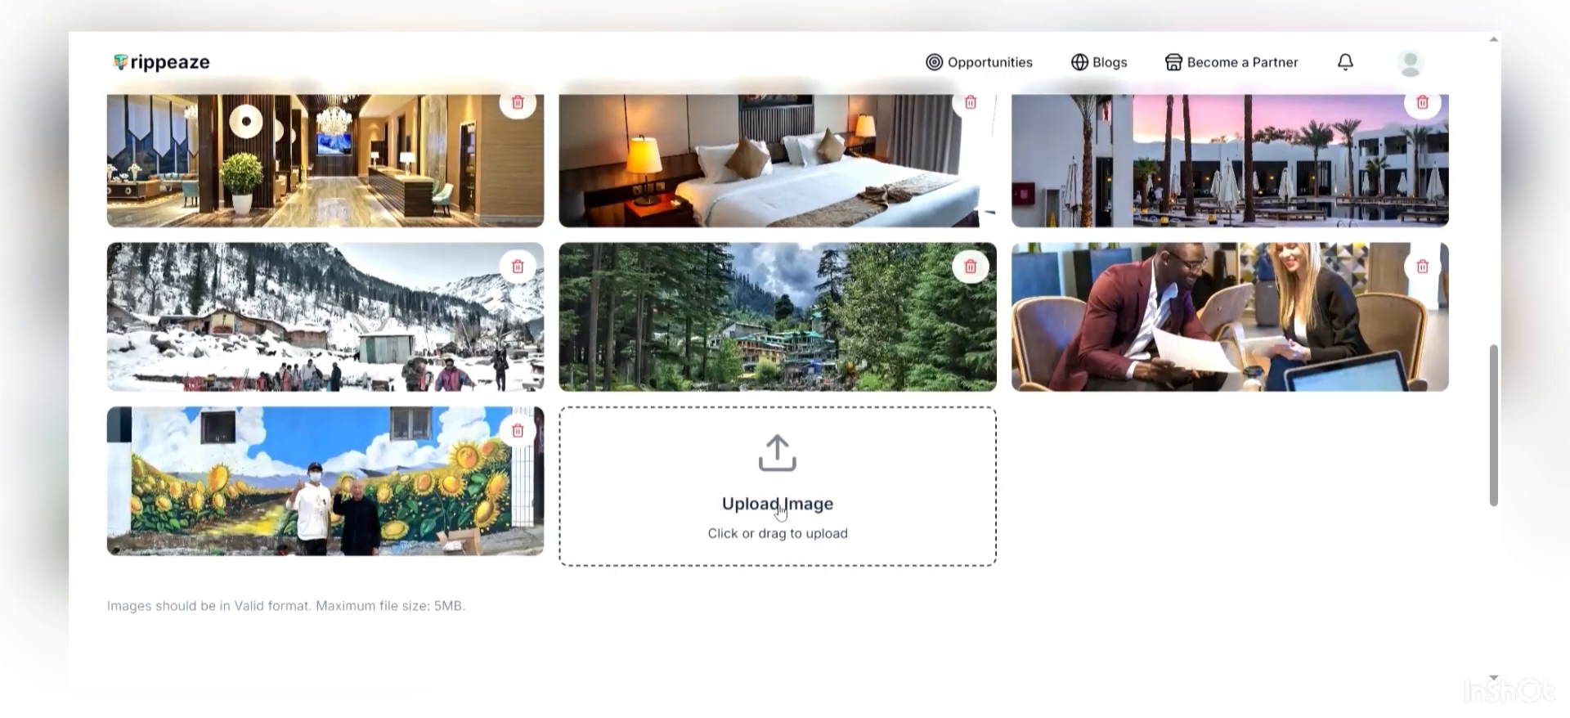
{"action": "left_click", "coordinate": [972, 265]}
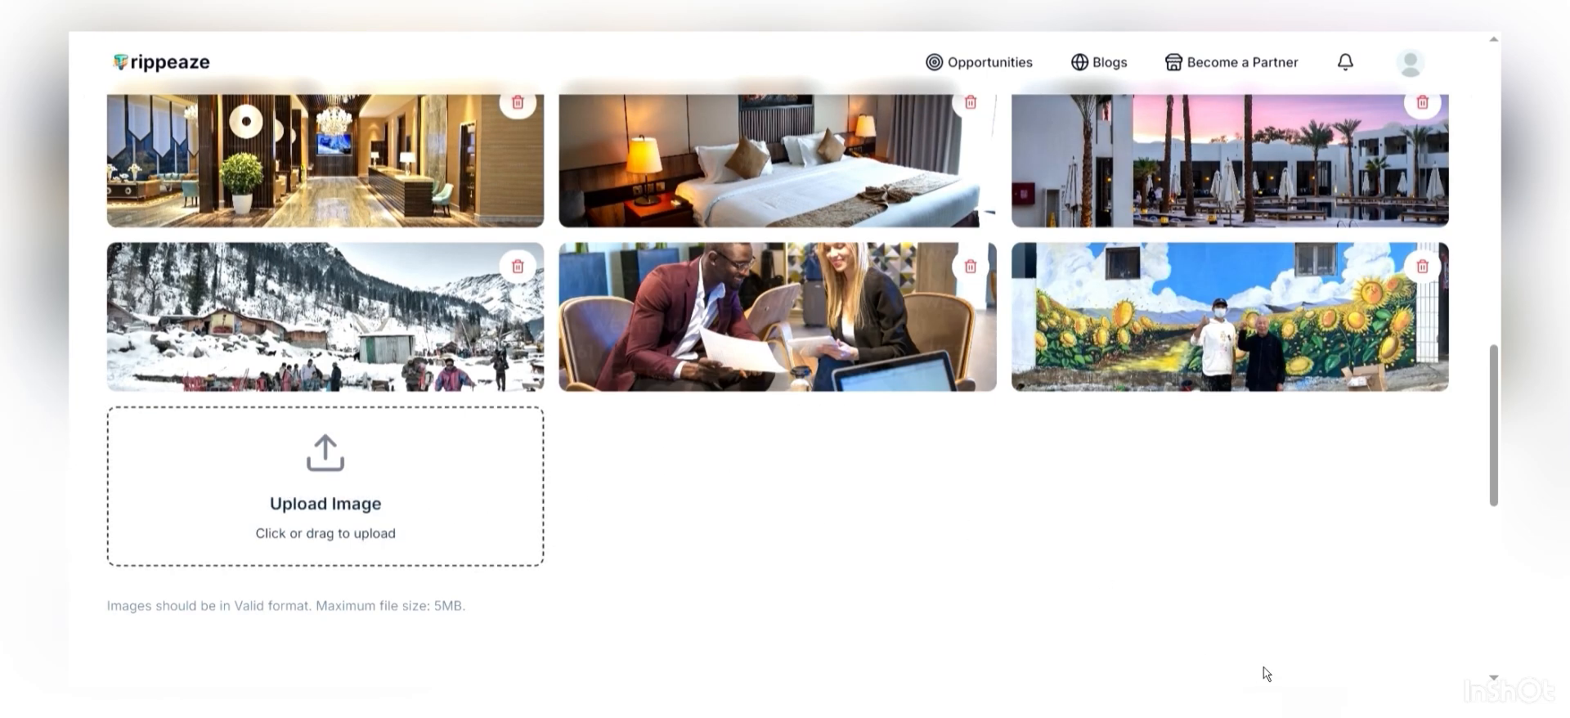
{"action": "scroll", "coordinate": [876, 508], "scroll_direction": "down", "scroll_amount": 5}
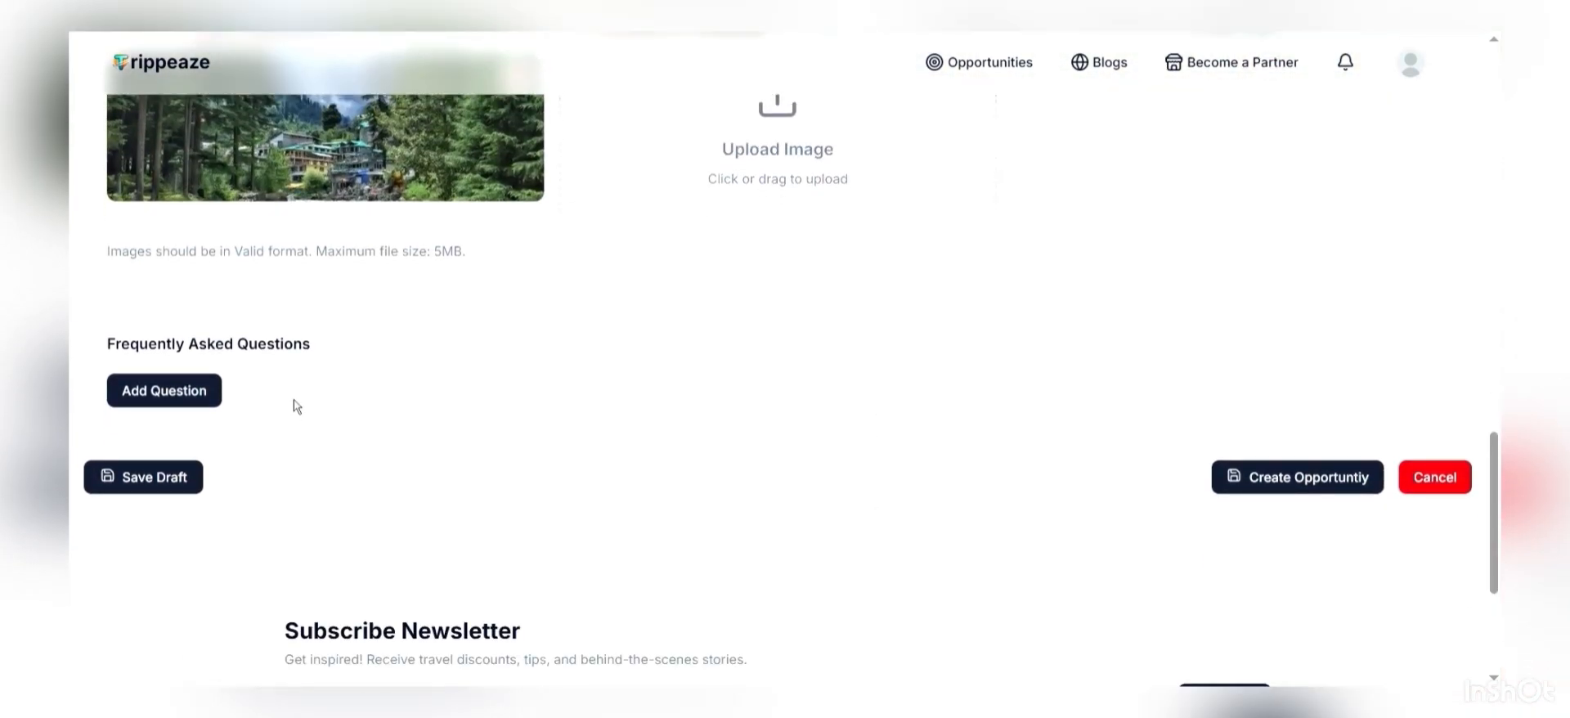
Add a FAQ asking what is expected from the musician, answered with rooftop dinner music.
{"action": "left_click", "coordinate": [180, 399]}
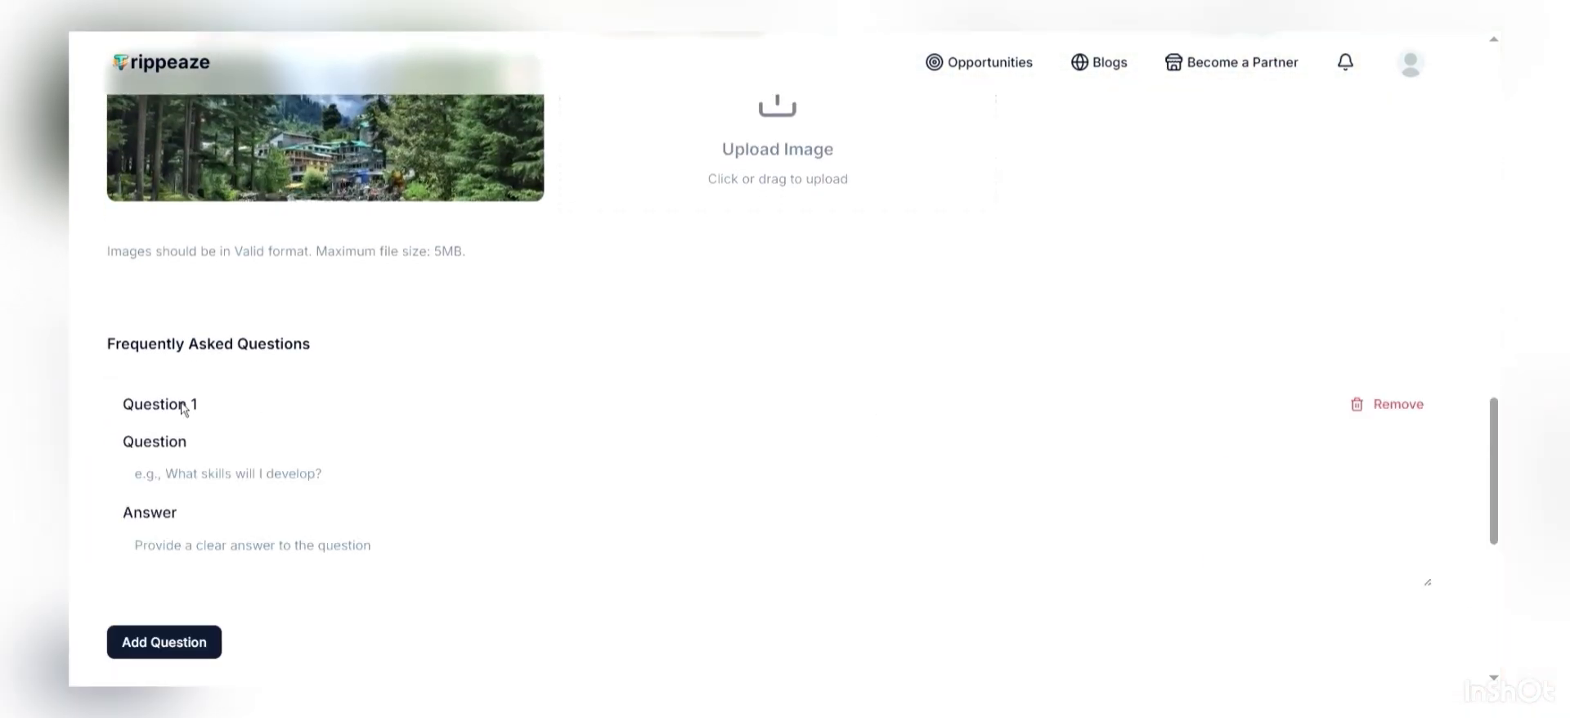
{"action": "left_click", "coordinate": [254, 471]}
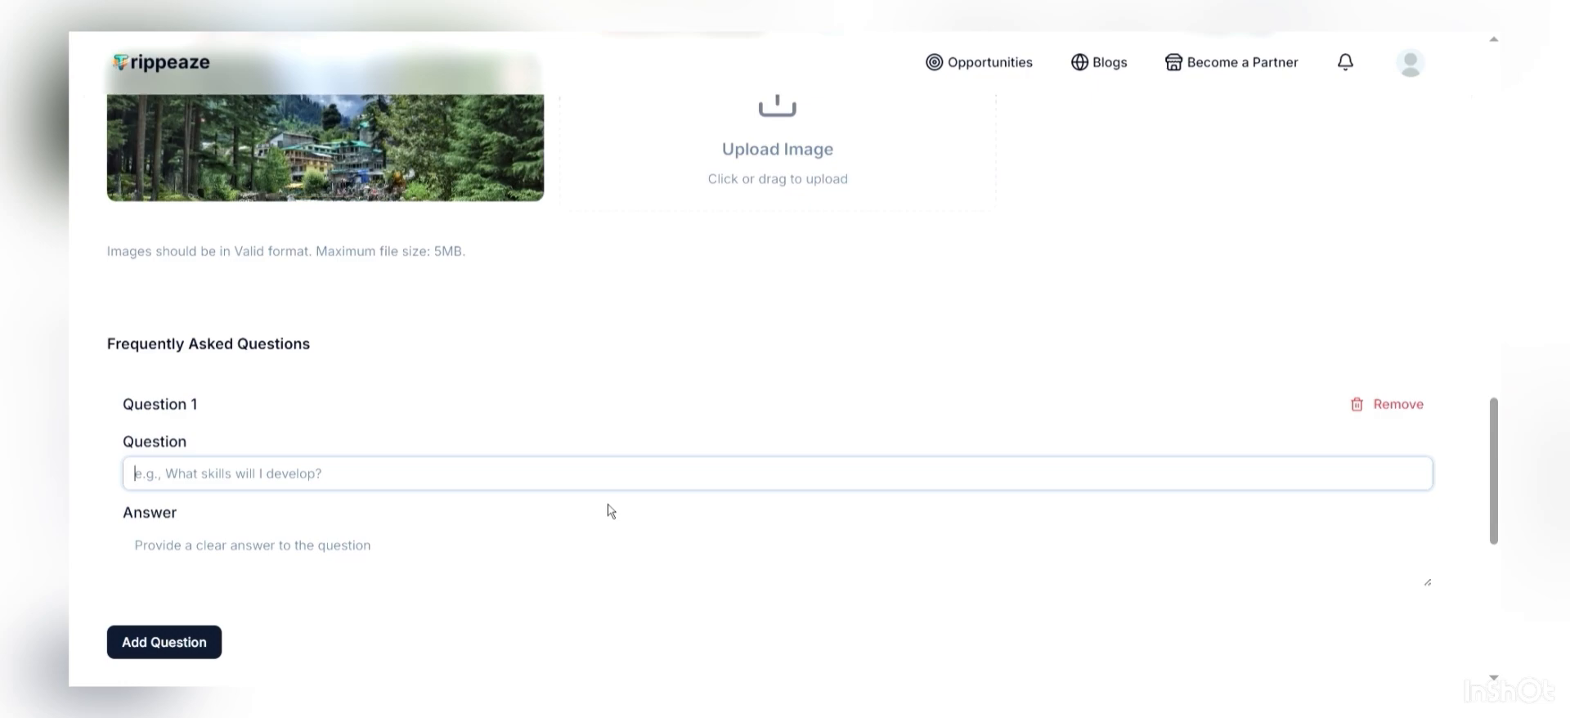
{"action": "key", "text": "alt+Tab"}
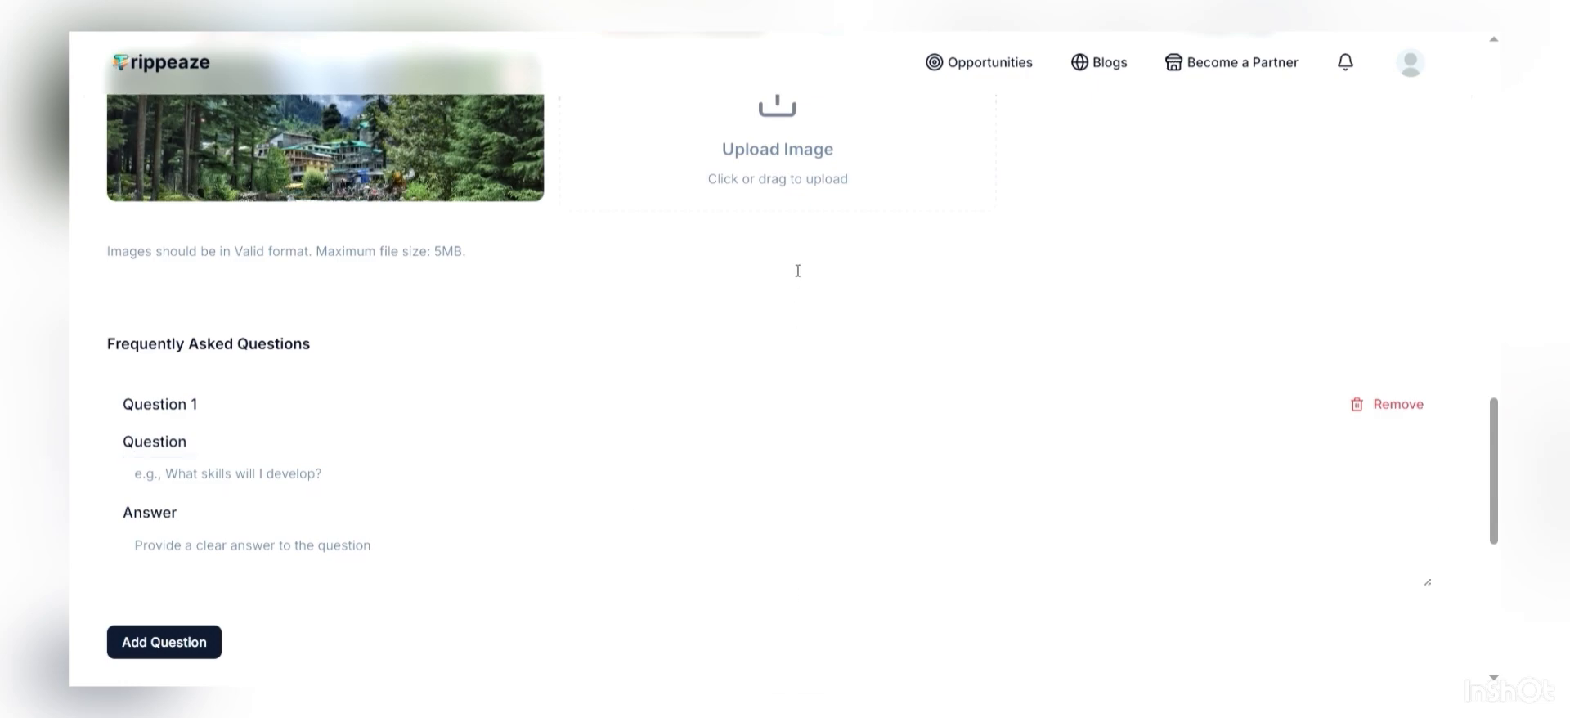
{"action": "left_click", "coordinate": [311, 480]}
{"action": "type", "text": "what's expectation from musician?"}
{"action": "left_click", "coordinate": [370, 561]}
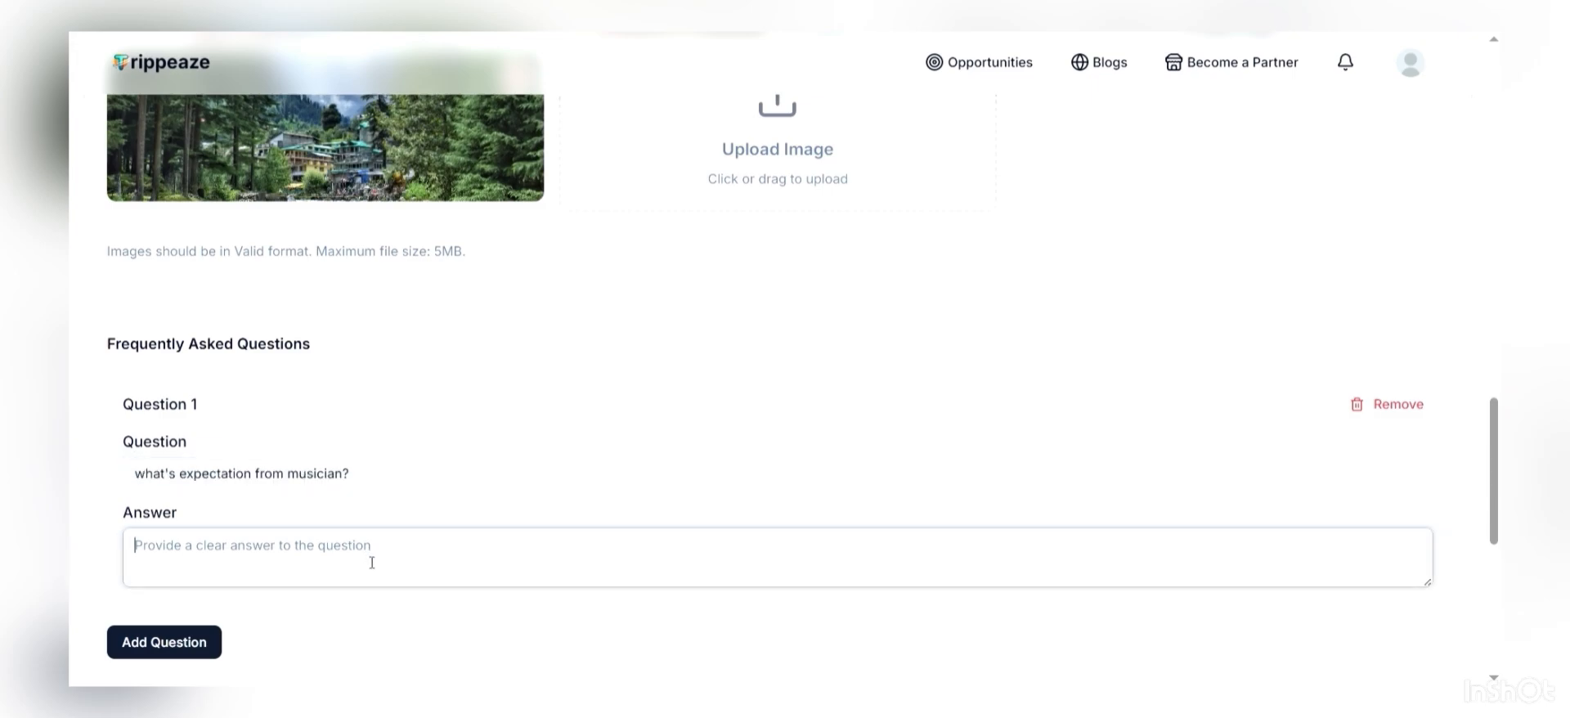
{"action": "key", "text": "alt+Tab"}
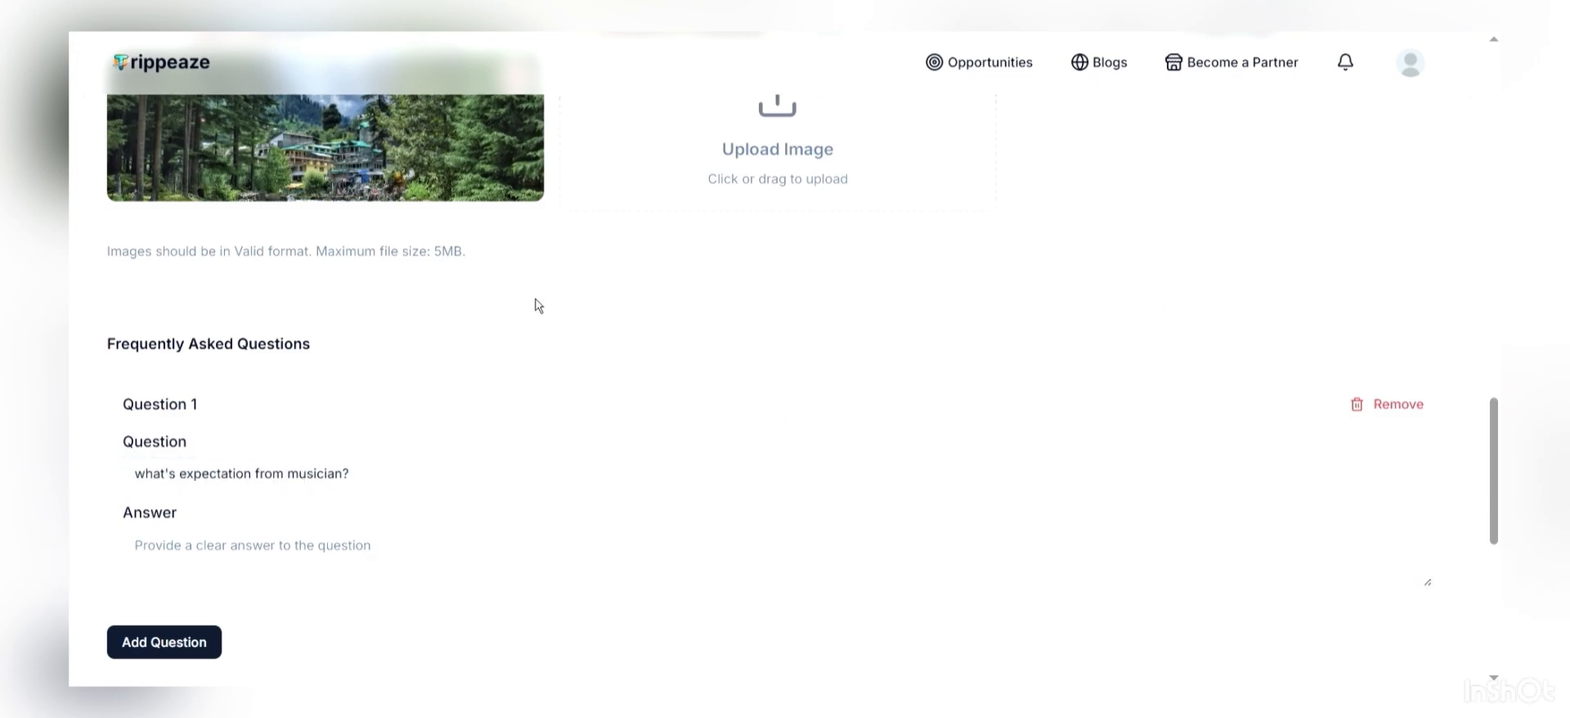
{"action": "left_click", "coordinate": [347, 545]}
{"action": "type", "text": "Play music in your preferred style at 7pm on every weekends at our rooftop during dinner."}
{"action": "scroll", "coordinate": [347, 546], "scroll_direction": "down", "scroll_amount": 3}
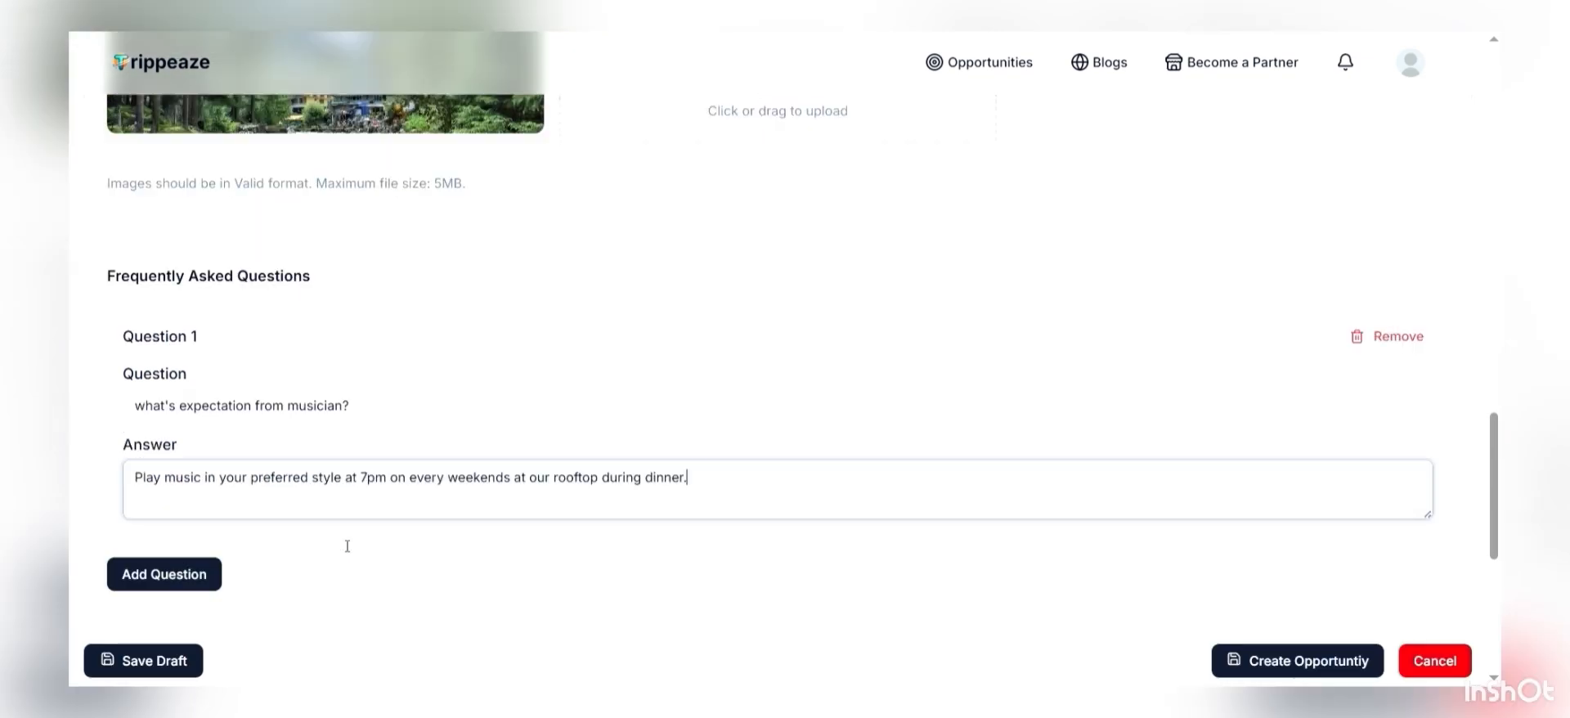
{"action": "left_click", "coordinate": [189, 473]}
Add a second FAQ on the hospitality volunteer's expectations, answered with guiding new guests.
{"action": "left_click", "coordinate": [316, 539]}
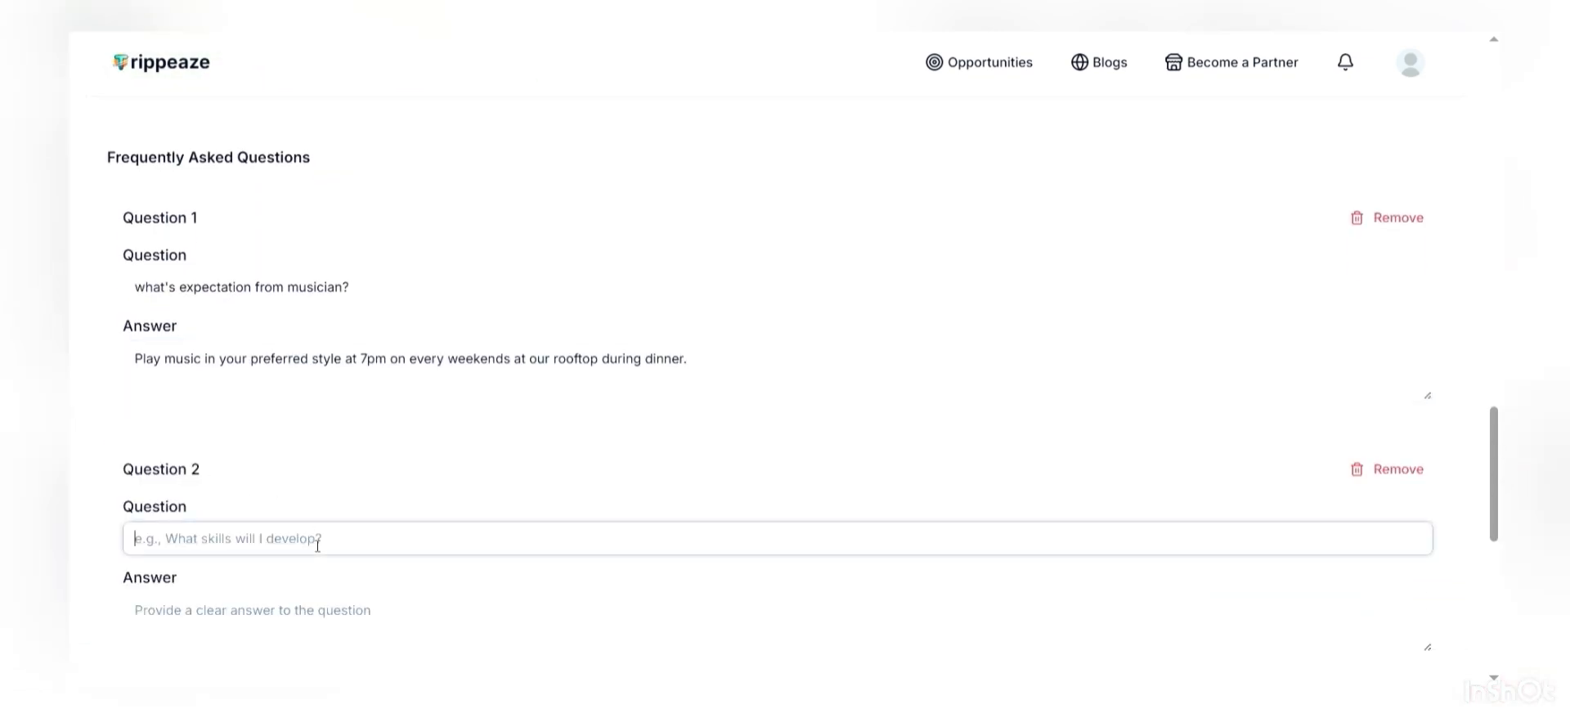
{"action": "scroll", "coordinate": [385, 546], "scroll_direction": "down", "scroll_amount": 3}
{"action": "key", "text": "alt+Tab"}
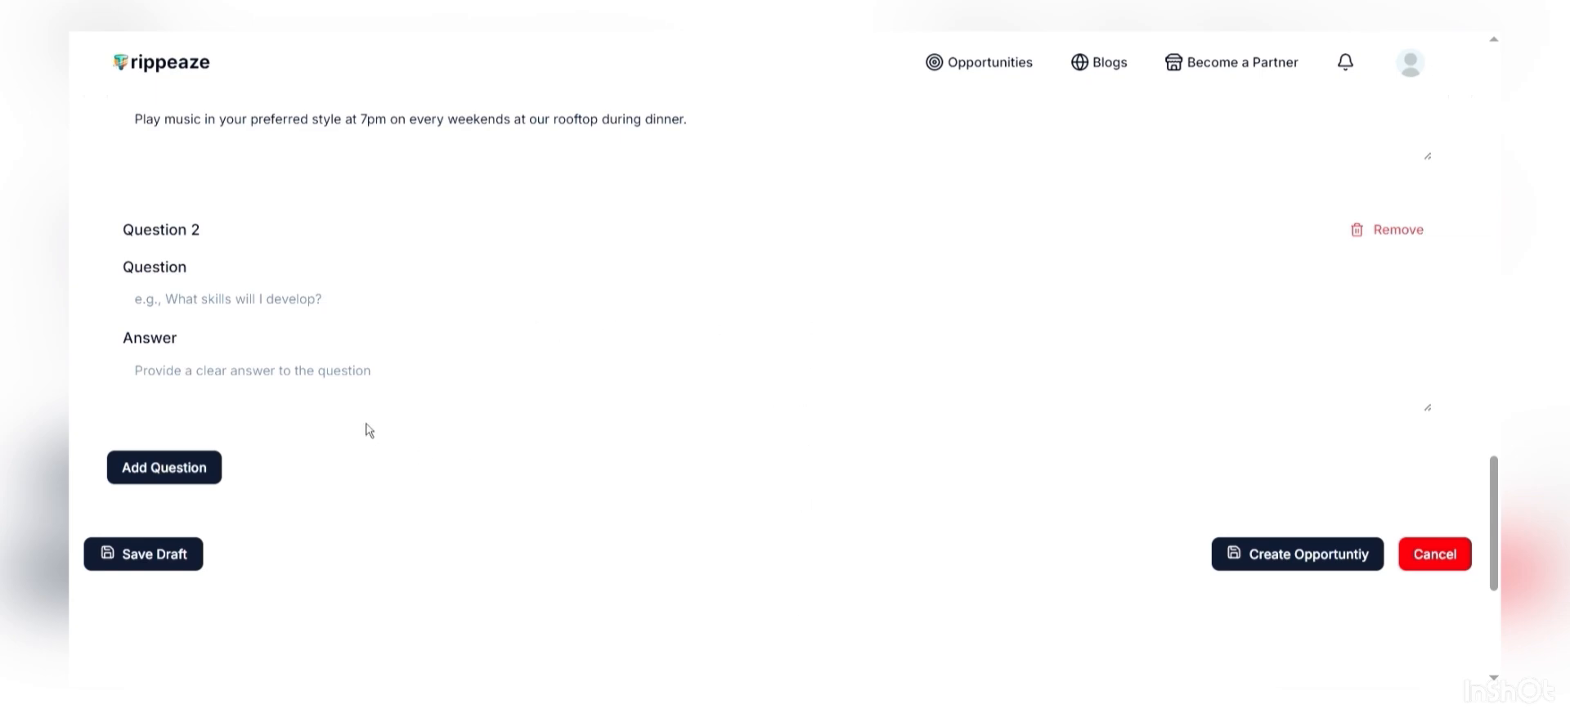
{"action": "left_click", "coordinate": [386, 298]}
{"action": "type", "text": "what's expectation from hospitality volunteer?"}
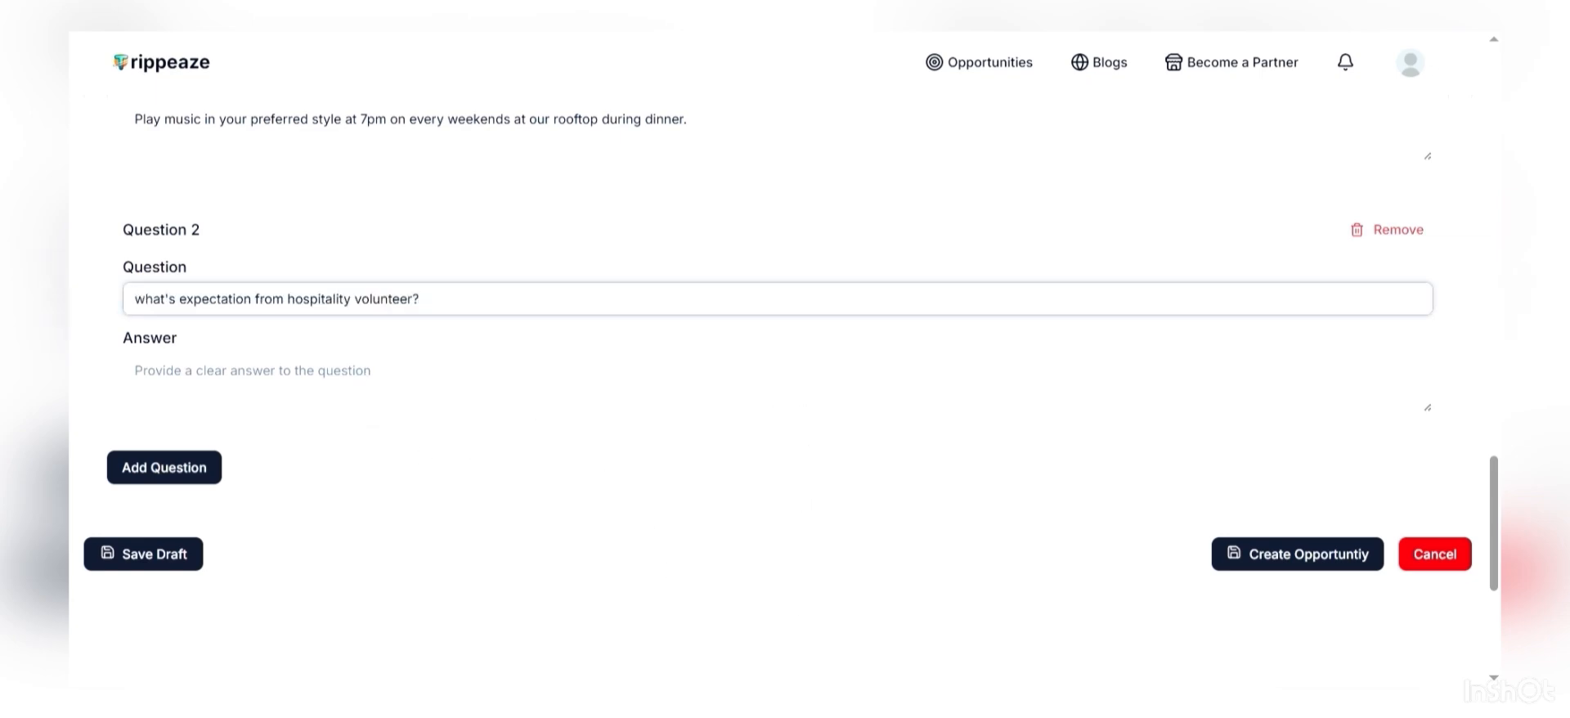
{"action": "key", "text": "alt+Tab"}
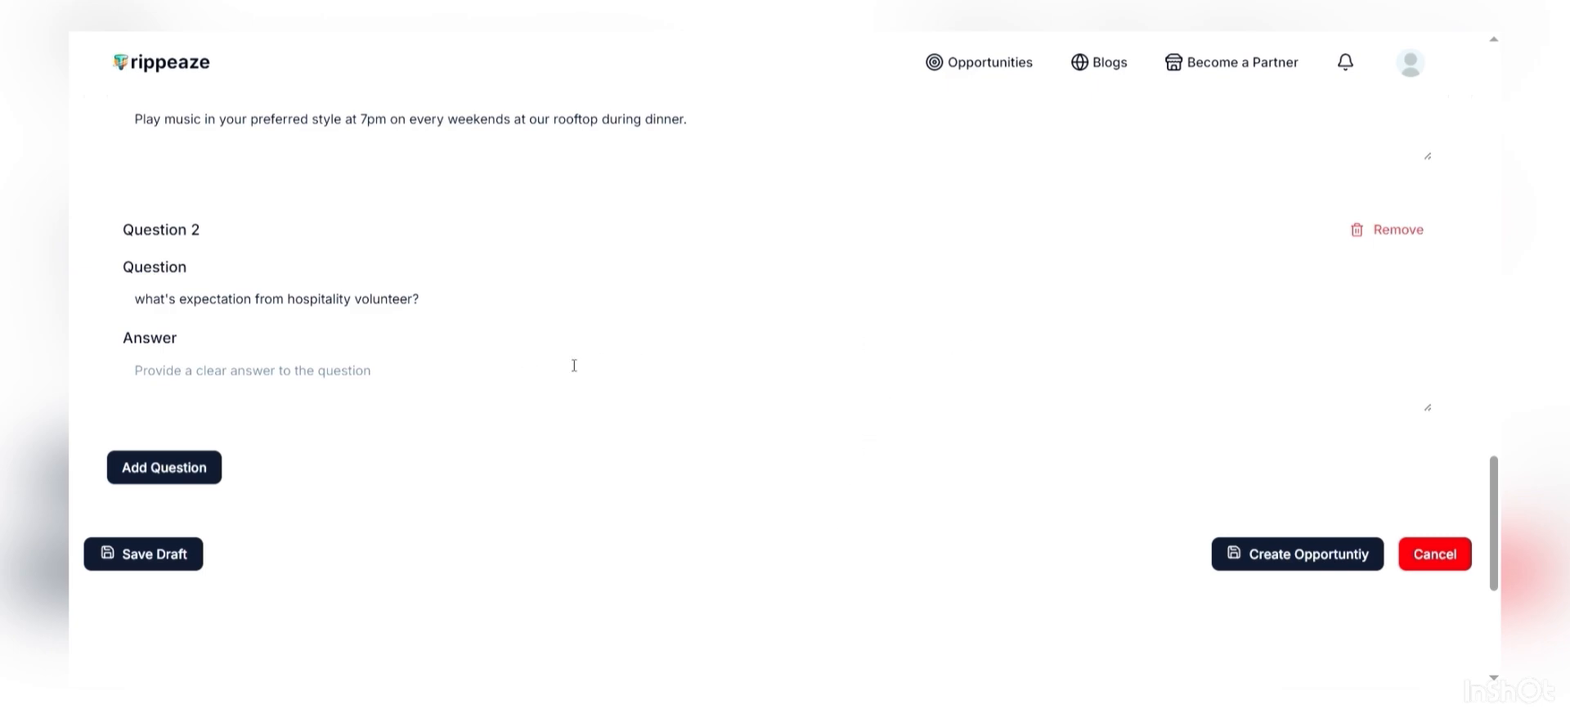
{"action": "left_click", "coordinate": [438, 389]}
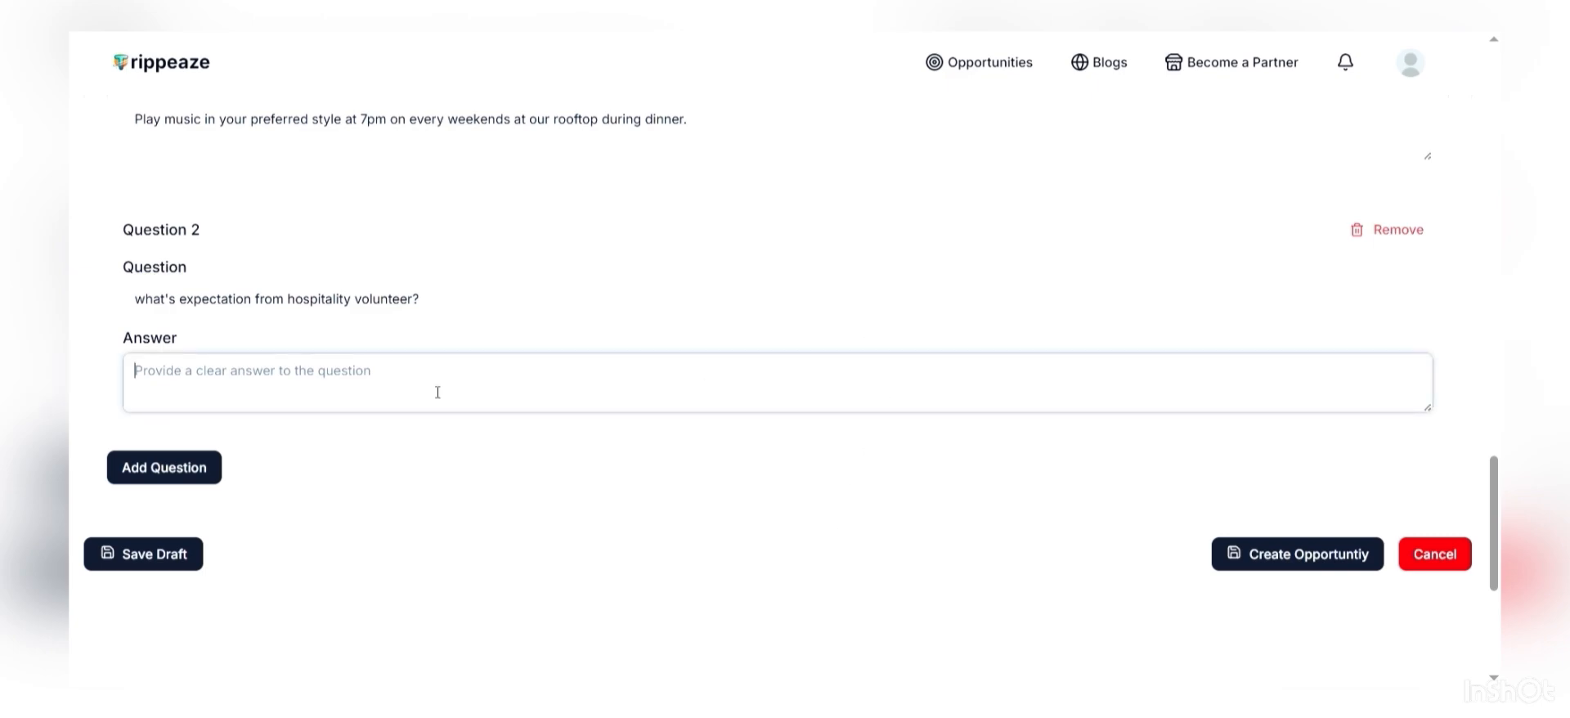
{"action": "type", "text": "Guide and showcase our facilities to new guests."}
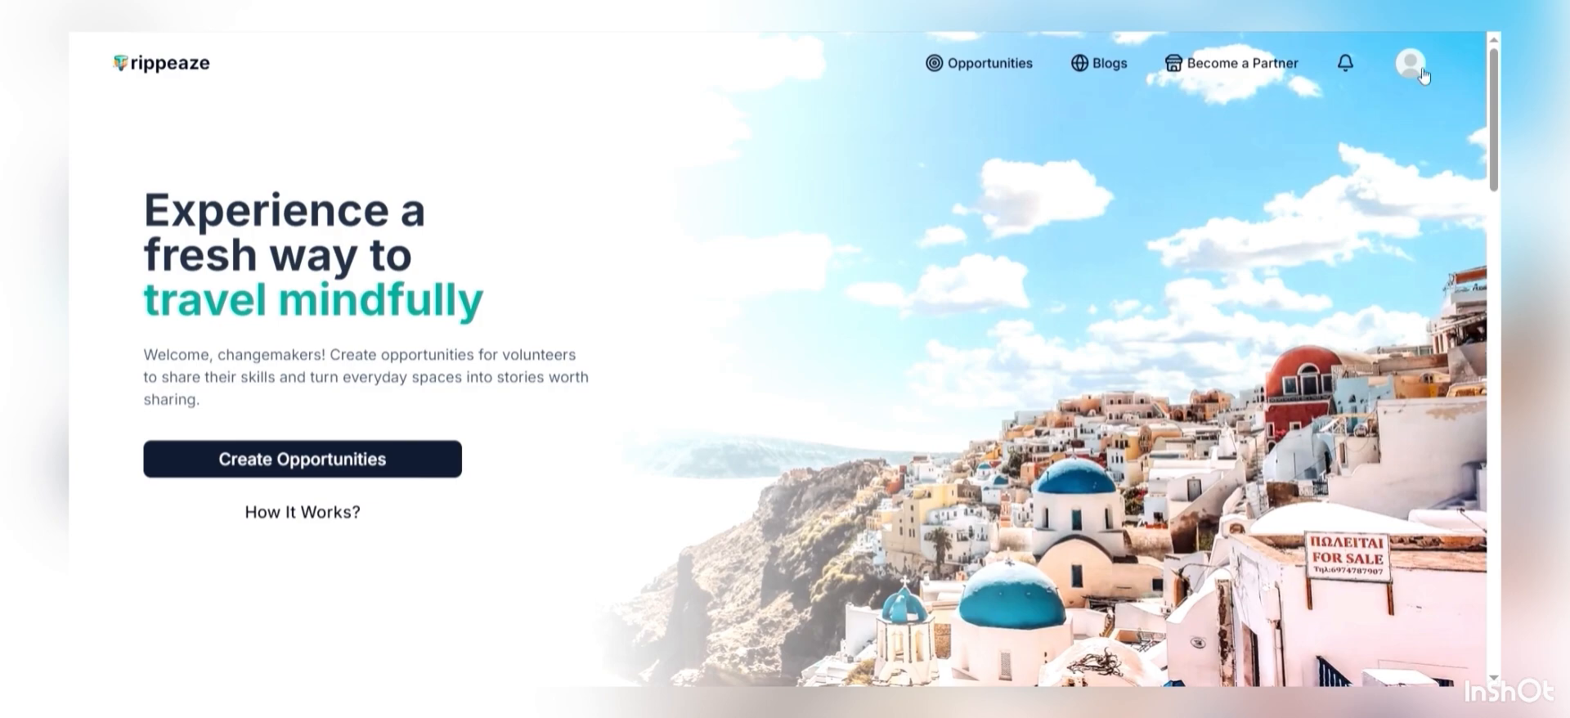
Save 'Creativity in manali' as a draft and open it for editing from the dashboard.
{"action": "left_click", "coordinate": [1419, 70]}
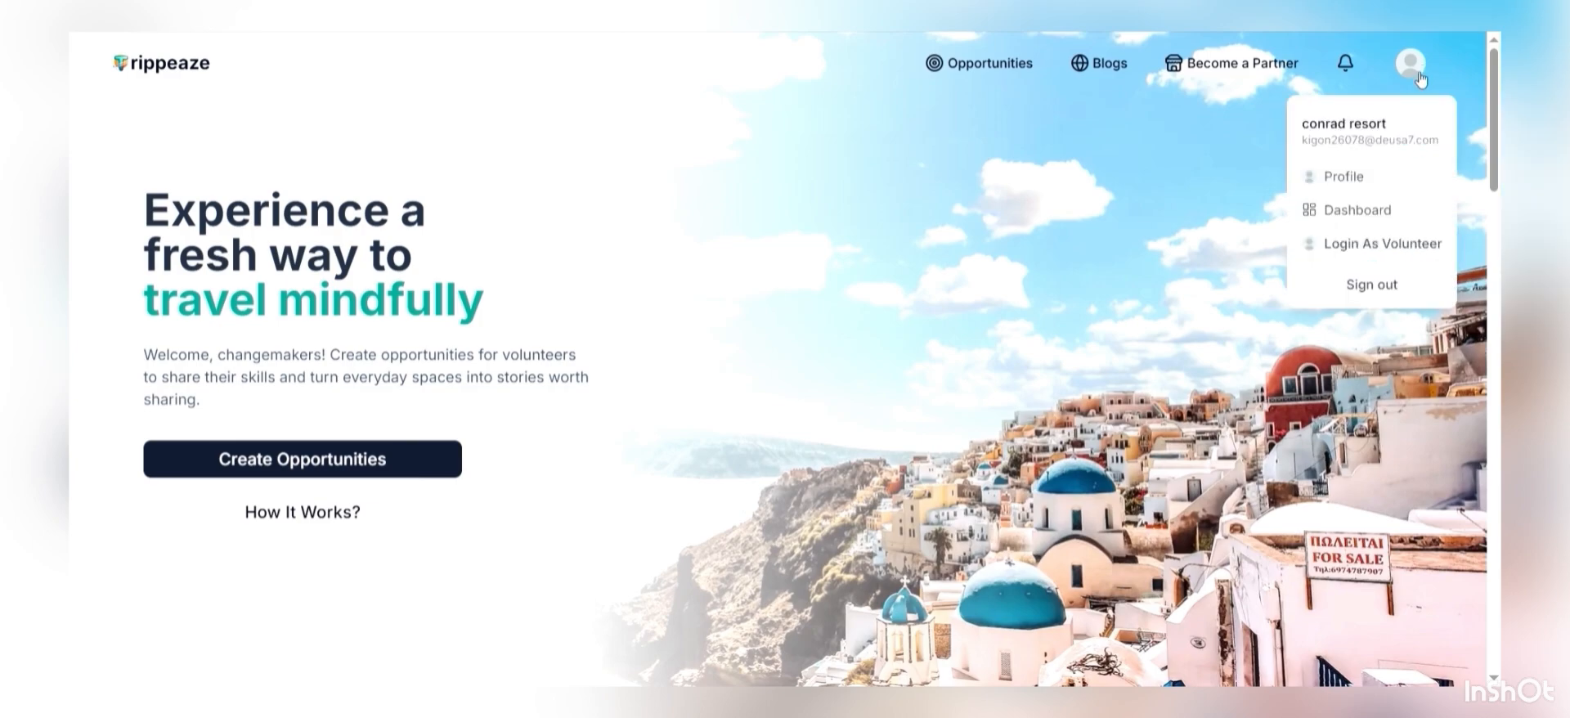
{"action": "left_click", "coordinate": [1349, 225]}
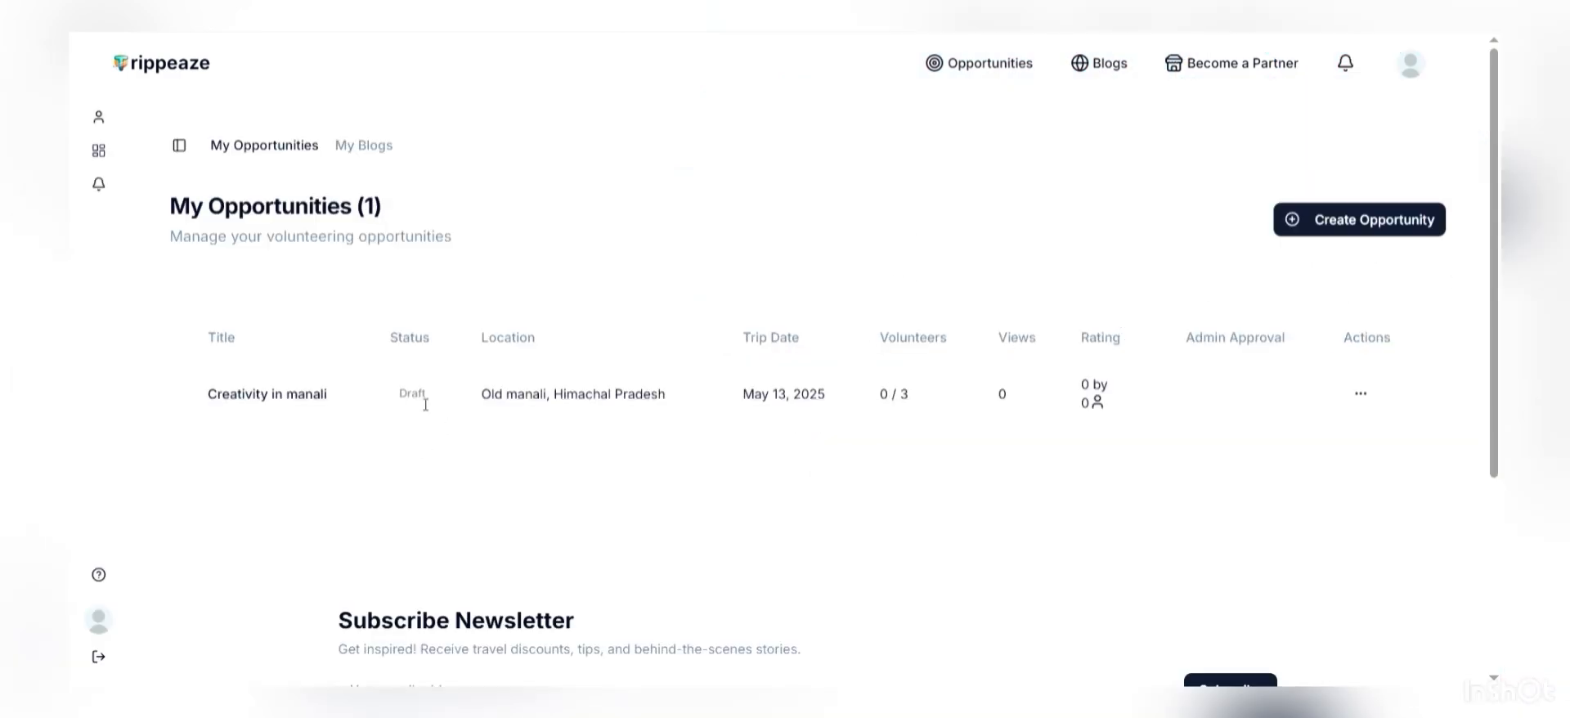
{"action": "left_click", "coordinate": [1361, 395]}
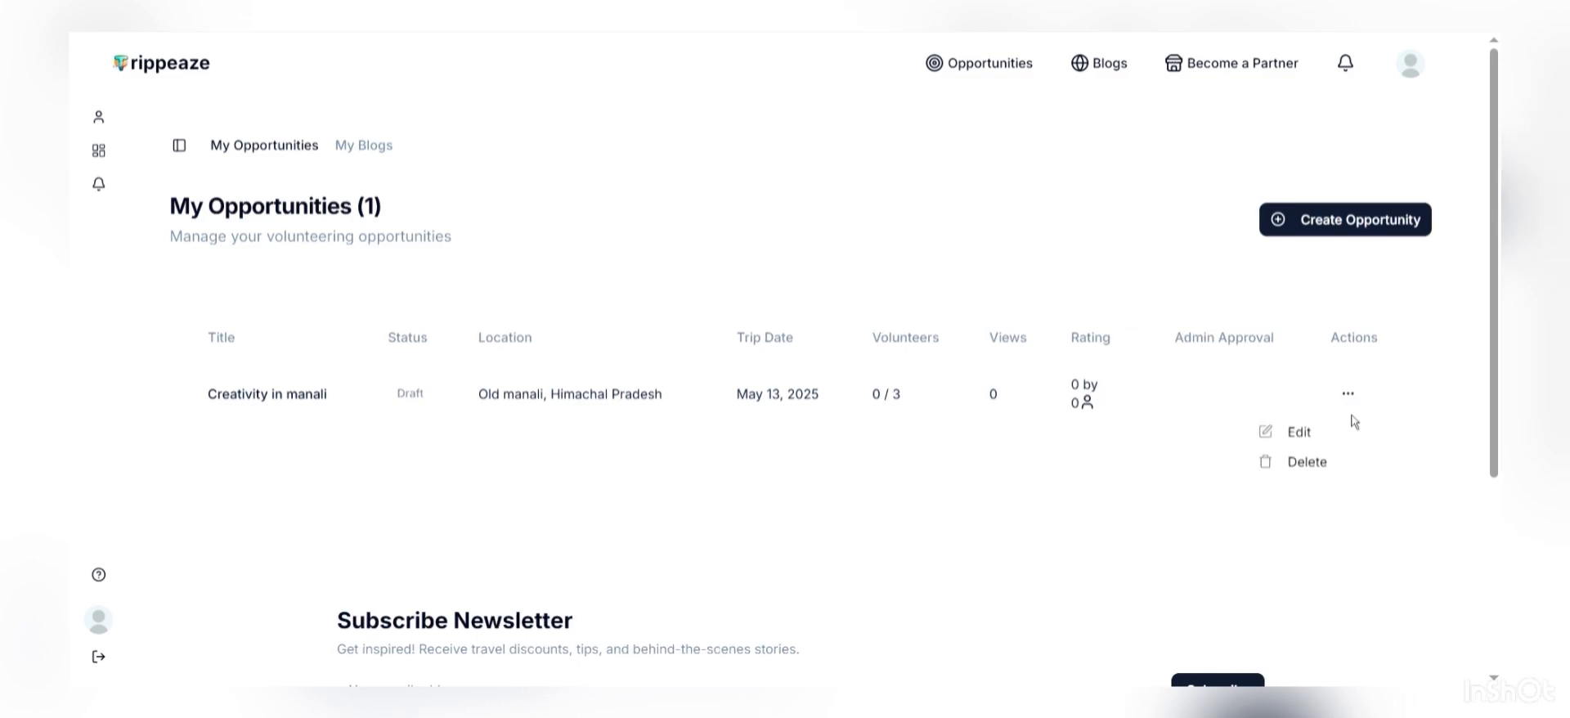
{"action": "left_click", "coordinate": [1322, 436]}
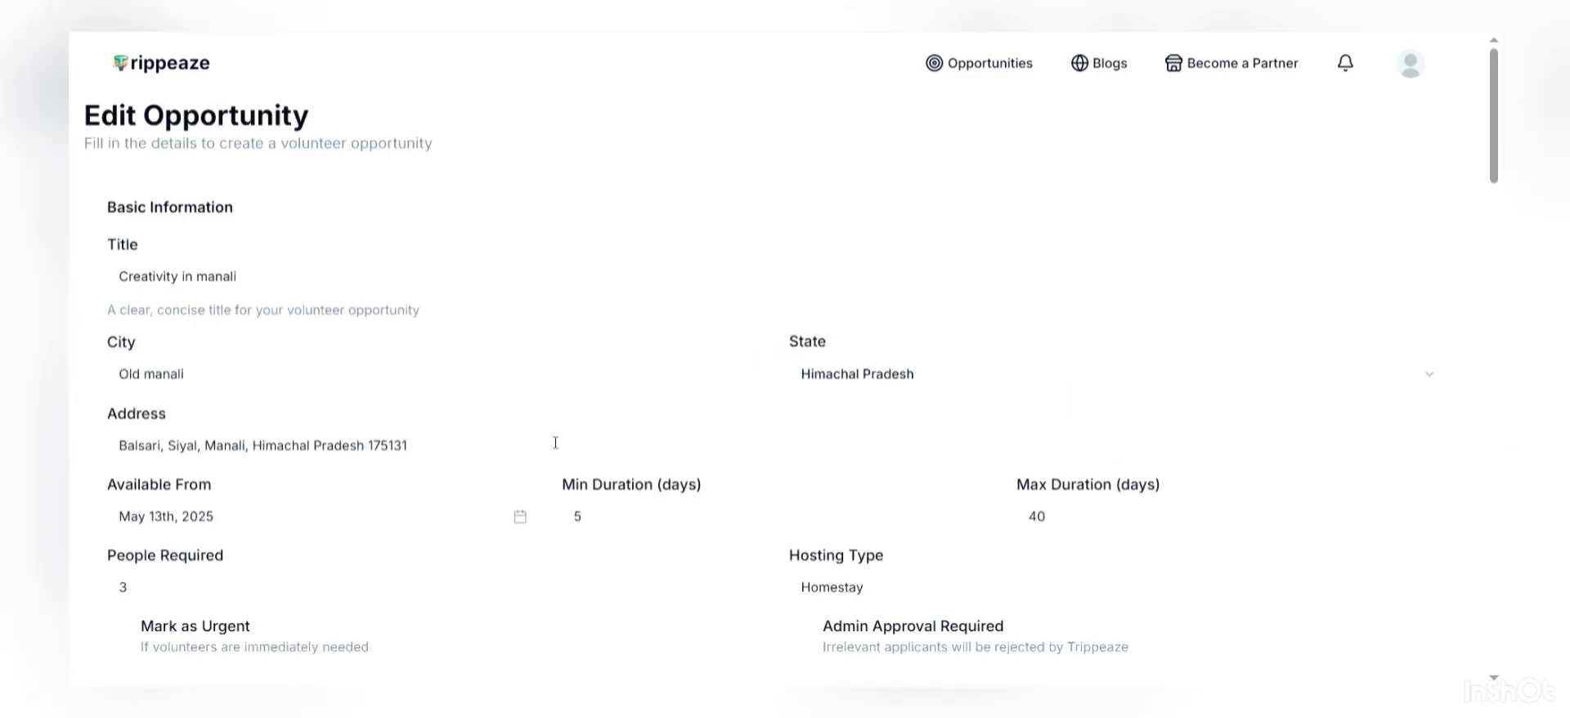
Scroll through the Creativity in manali draft's saved details, images and FAQs.
{"action": "scroll", "coordinate": [555, 443], "scroll_direction": "down", "scroll_amount": 10}
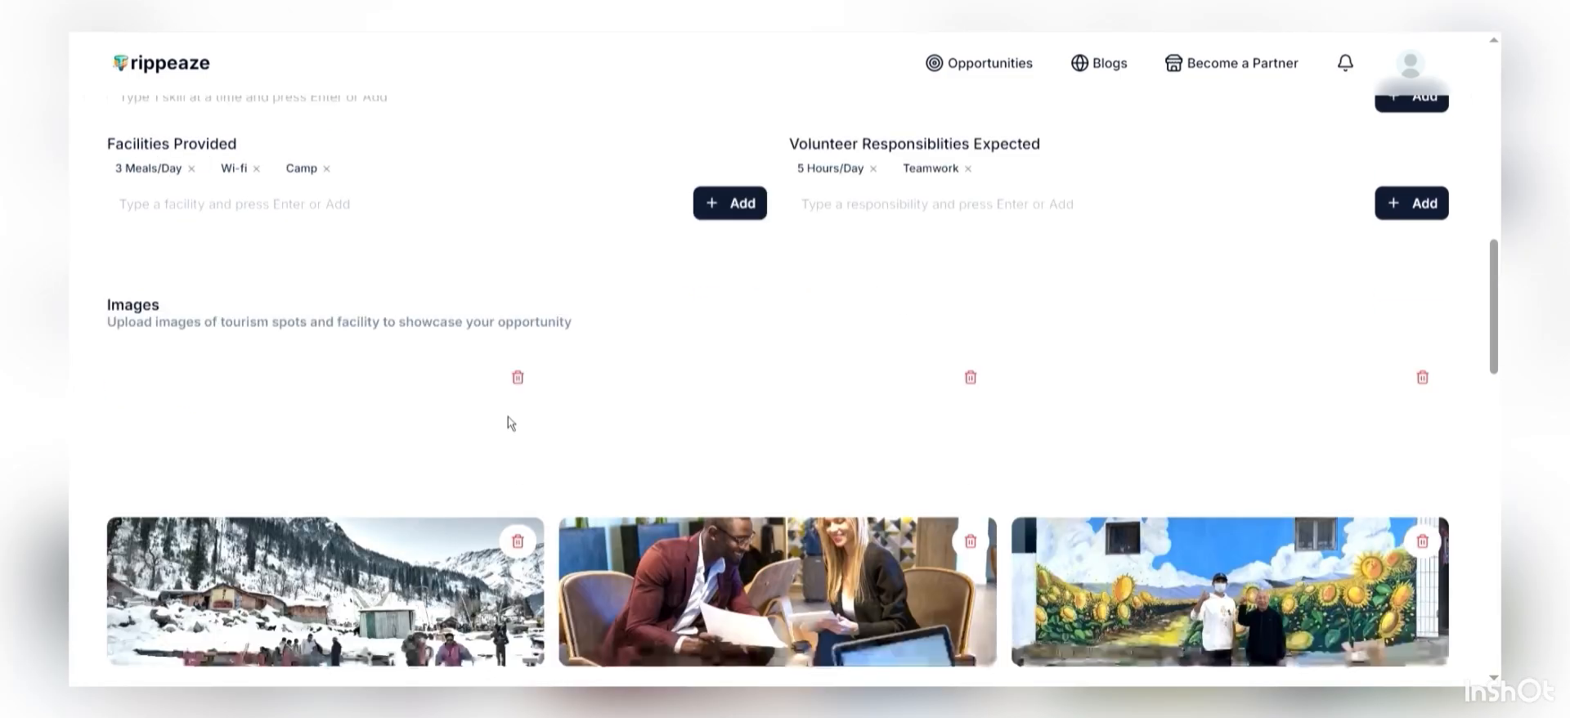
{"action": "scroll", "coordinate": [508, 417], "scroll_direction": "down", "scroll_amount": 8}
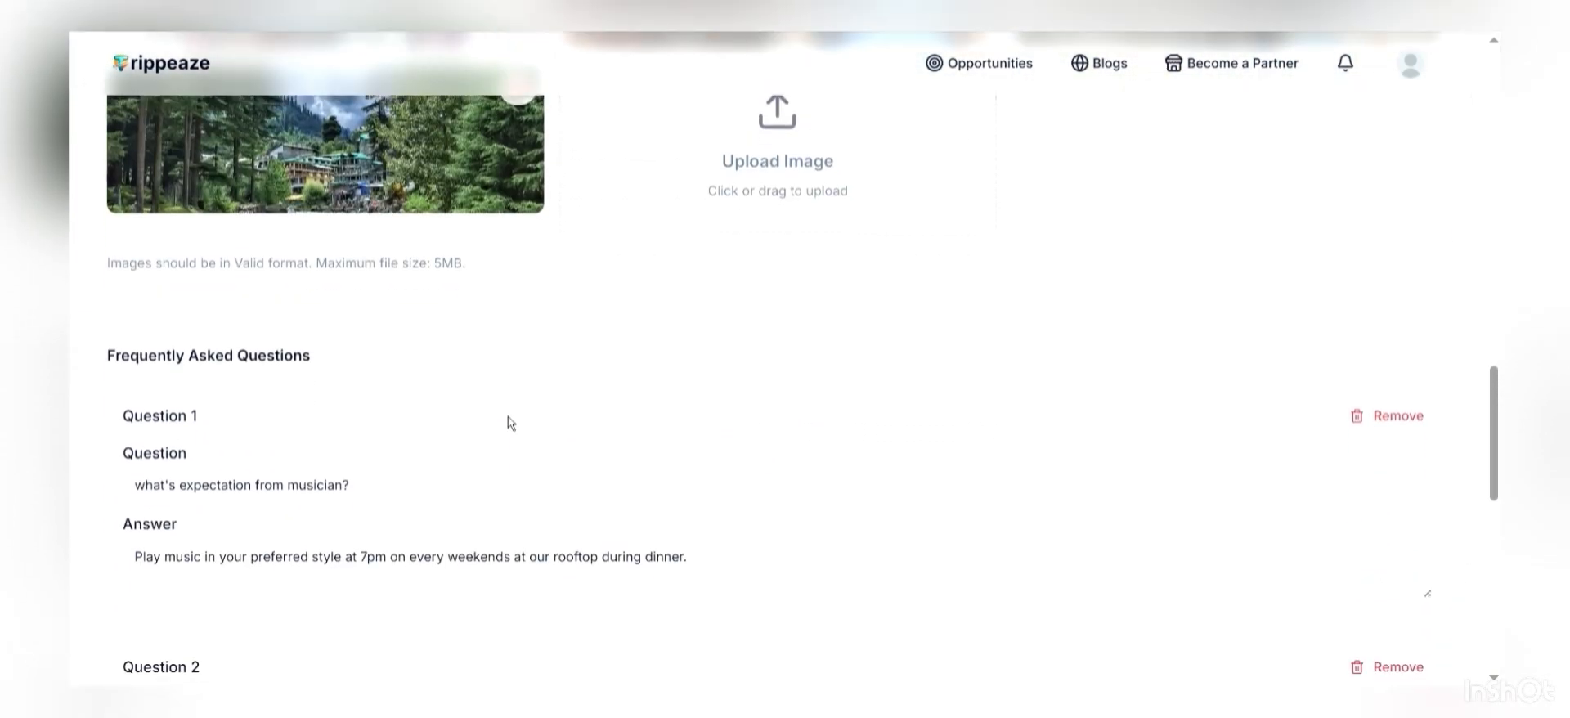
{"action": "scroll", "coordinate": [507, 416], "scroll_direction": "down", "scroll_amount": 6}
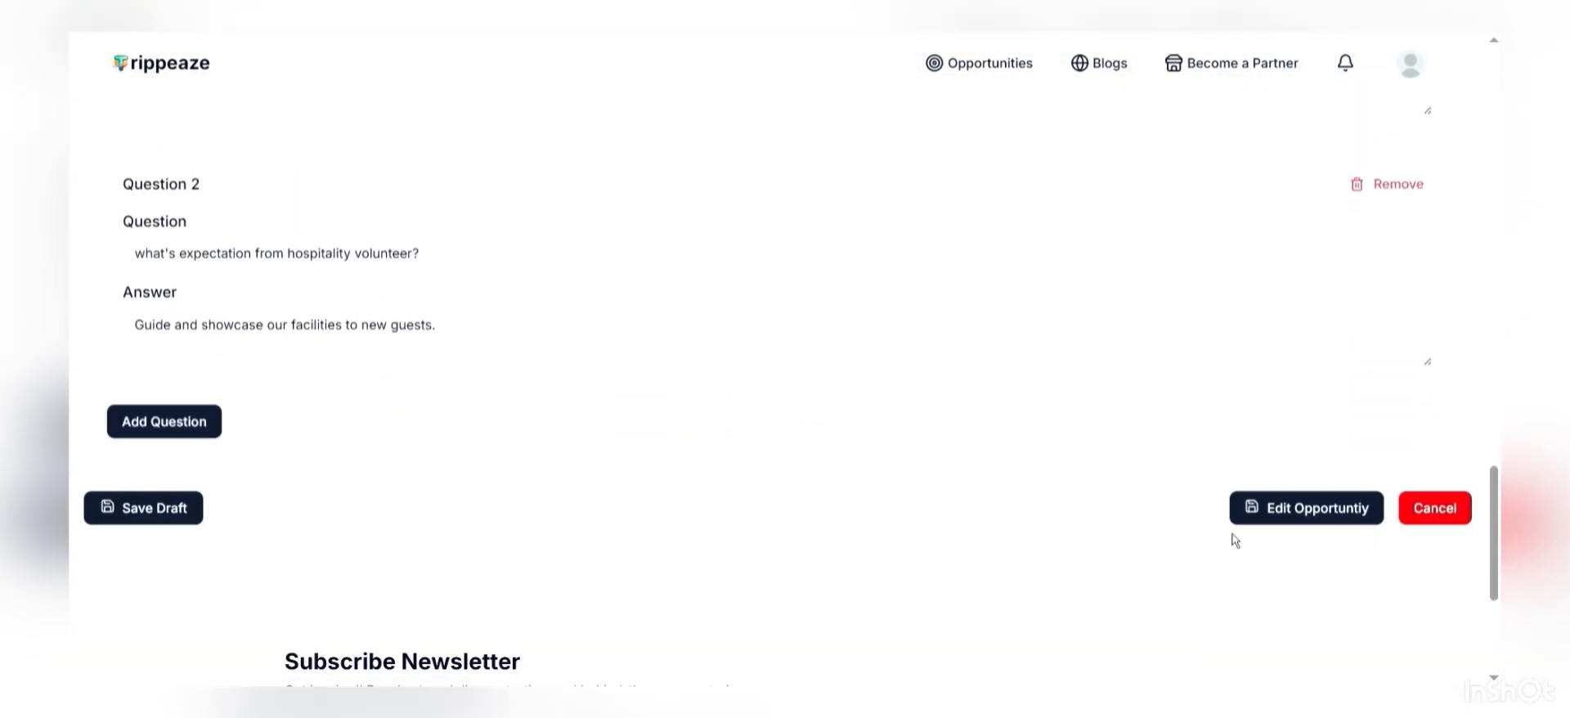
Back out of cancelling and save the opportunity edits, moving it to Pending.
{"action": "left_click", "coordinate": [1446, 510]}
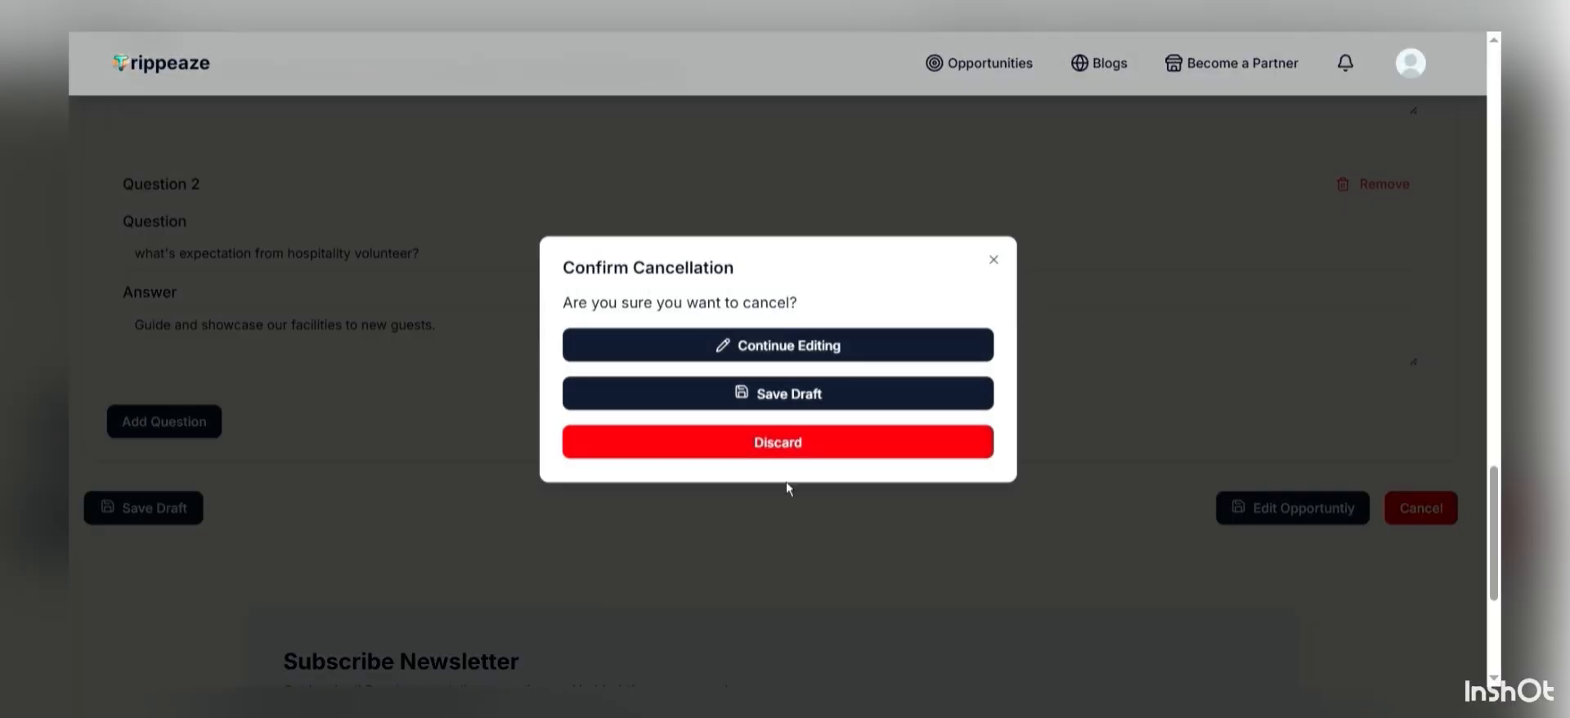
{"action": "left_click", "coordinate": [994, 259]}
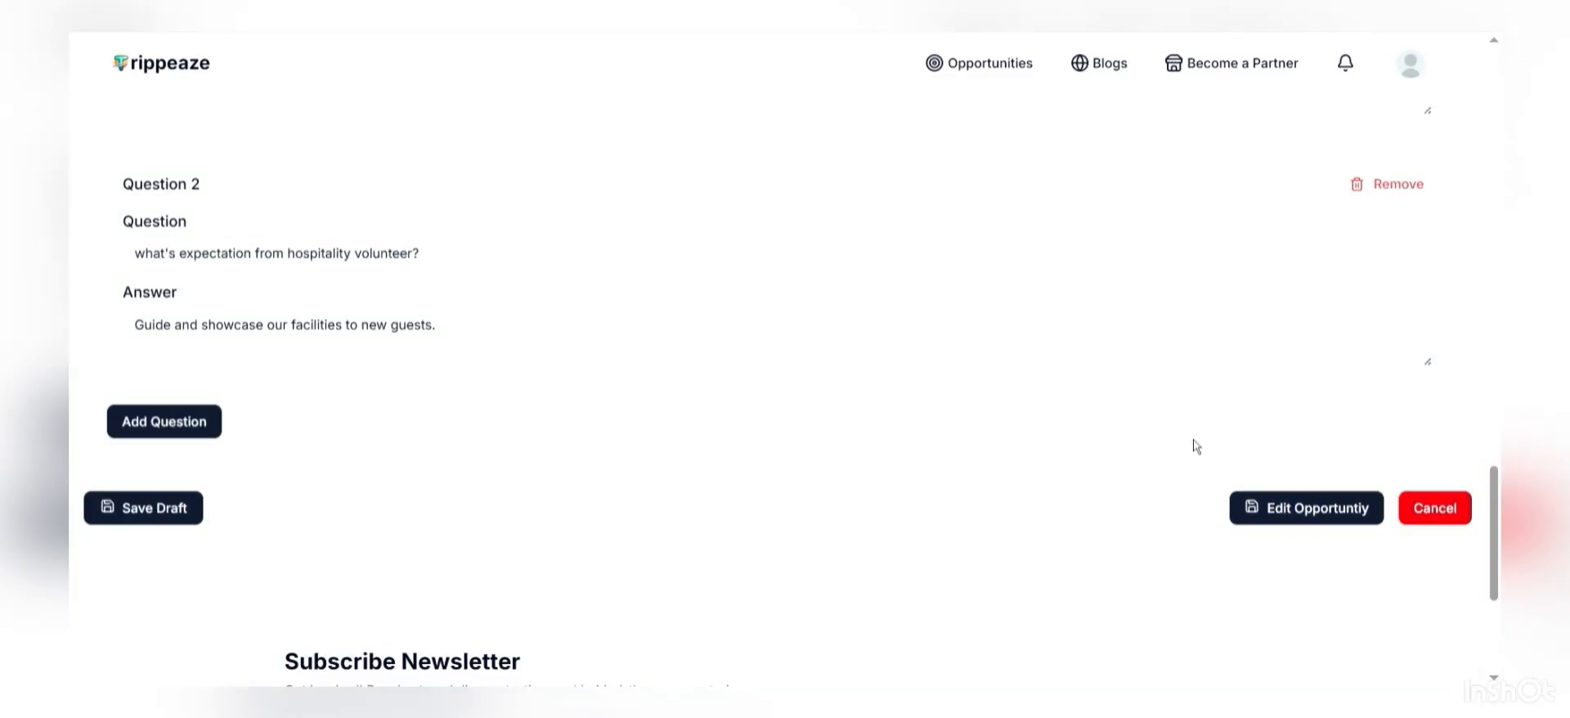
{"action": "left_click", "coordinate": [1307, 518]}
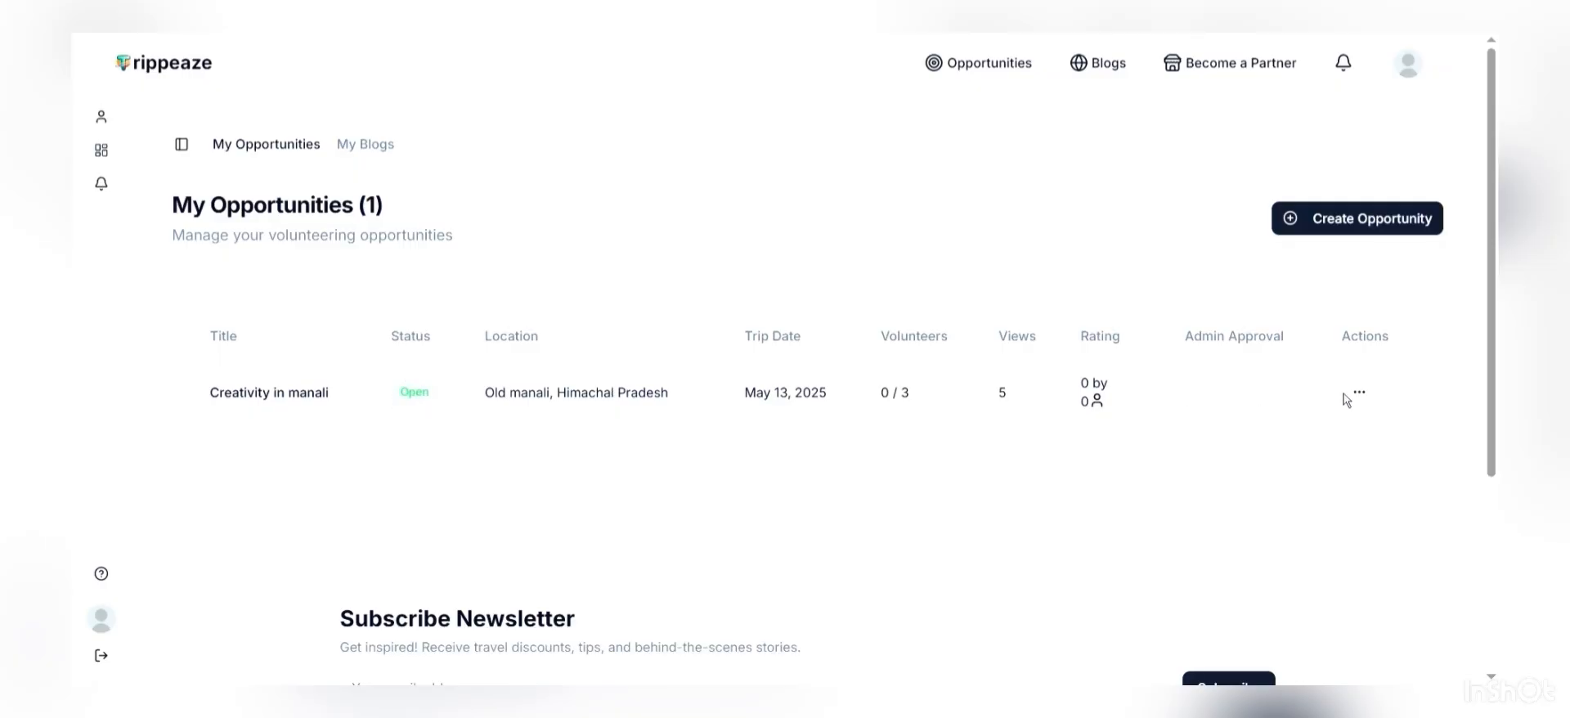
Check the Creativity in manali Actions menu options on My Opportunities, then close it unused.
{"action": "left_click", "coordinate": [1359, 394]}
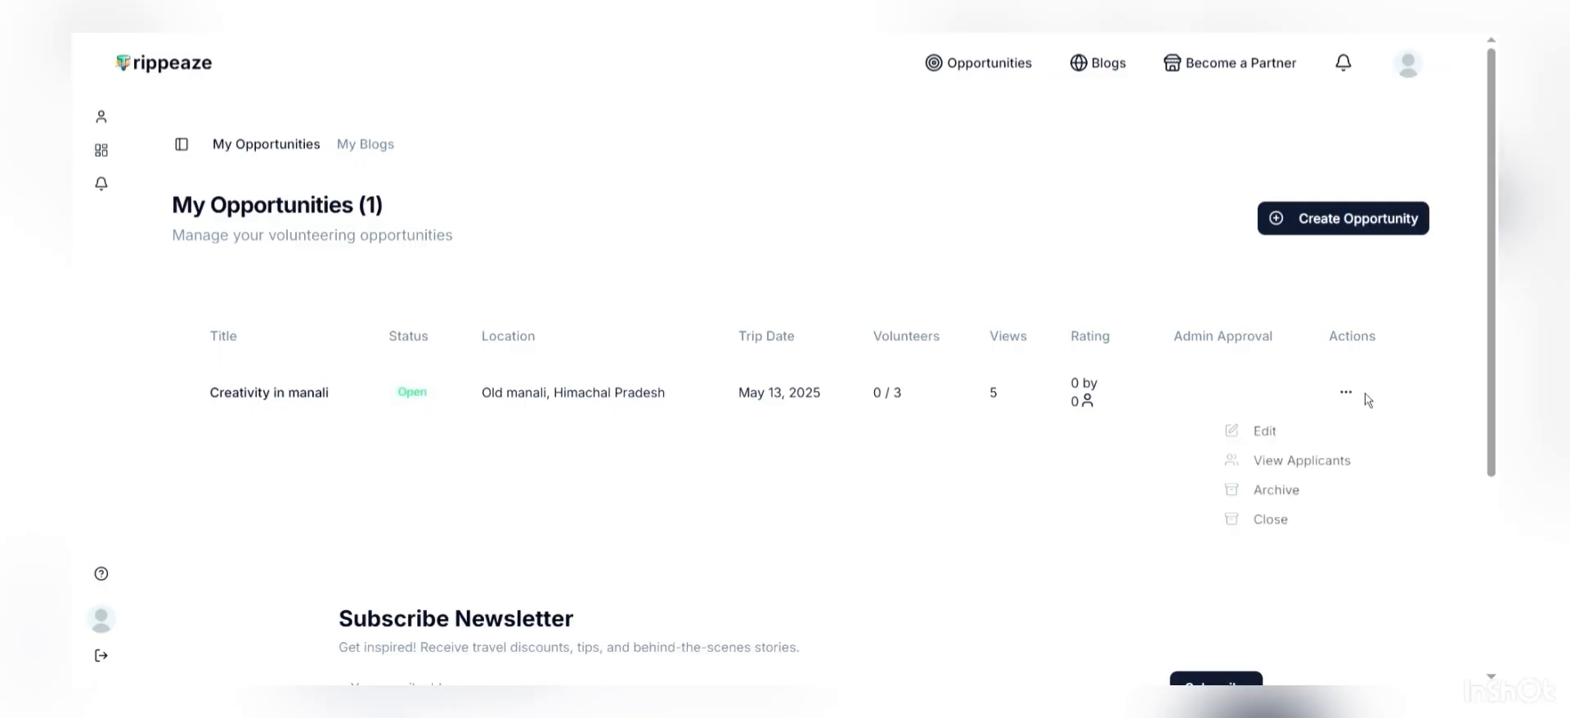
{"action": "left_click", "coordinate": [1355, 396]}
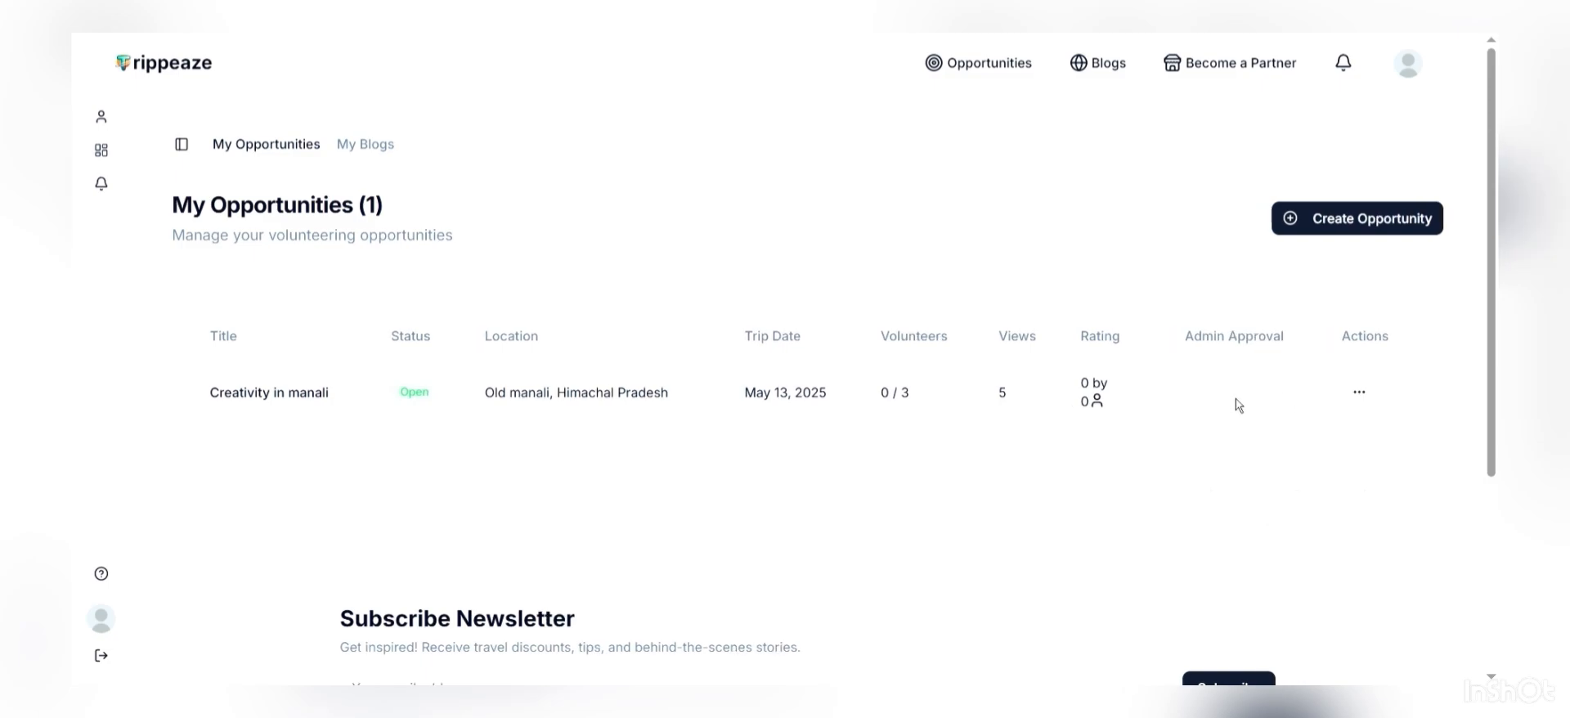
{"action": "left_click", "coordinate": [1347, 394]}
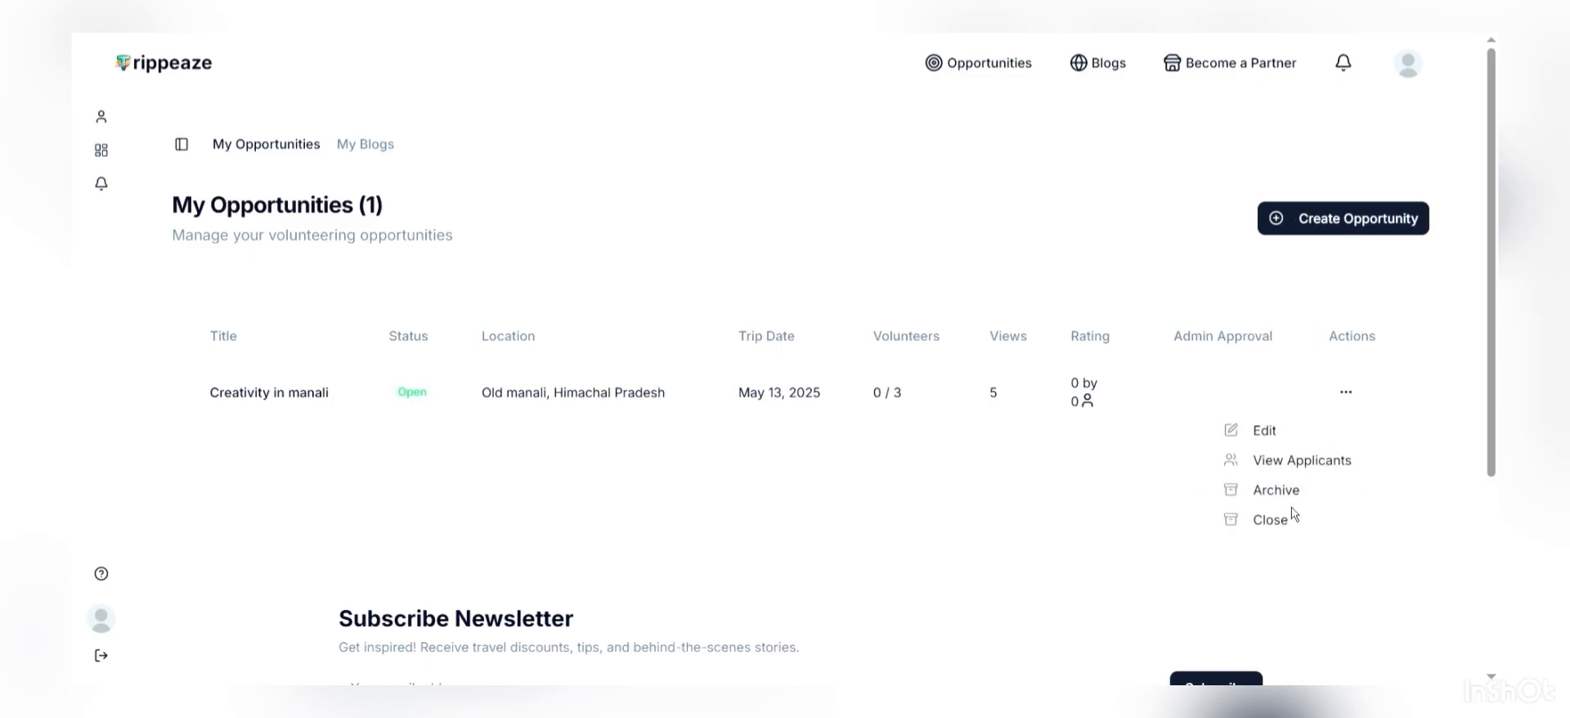
{"action": "left_click", "coordinate": [1107, 463]}
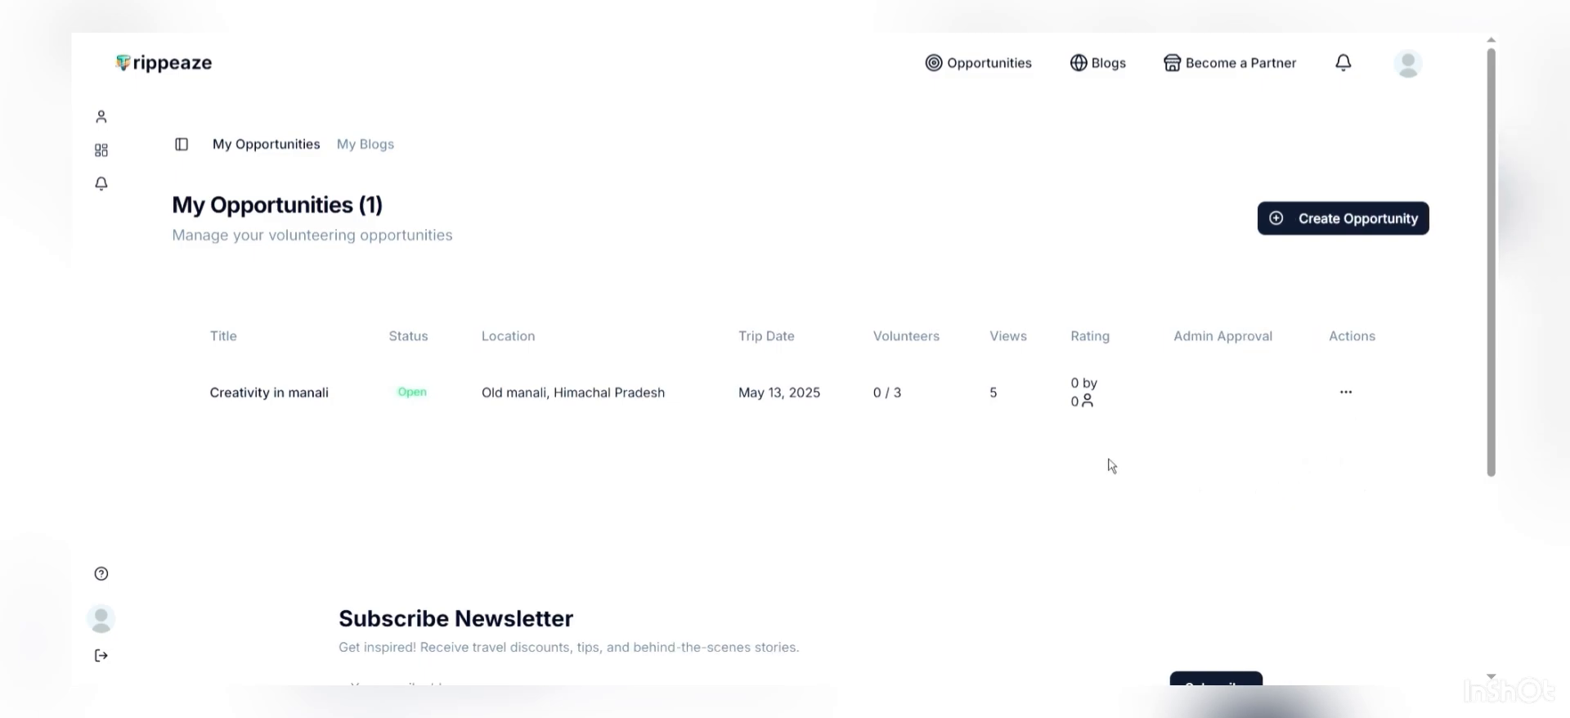
{"action": "left_click", "coordinate": [690, 402]}
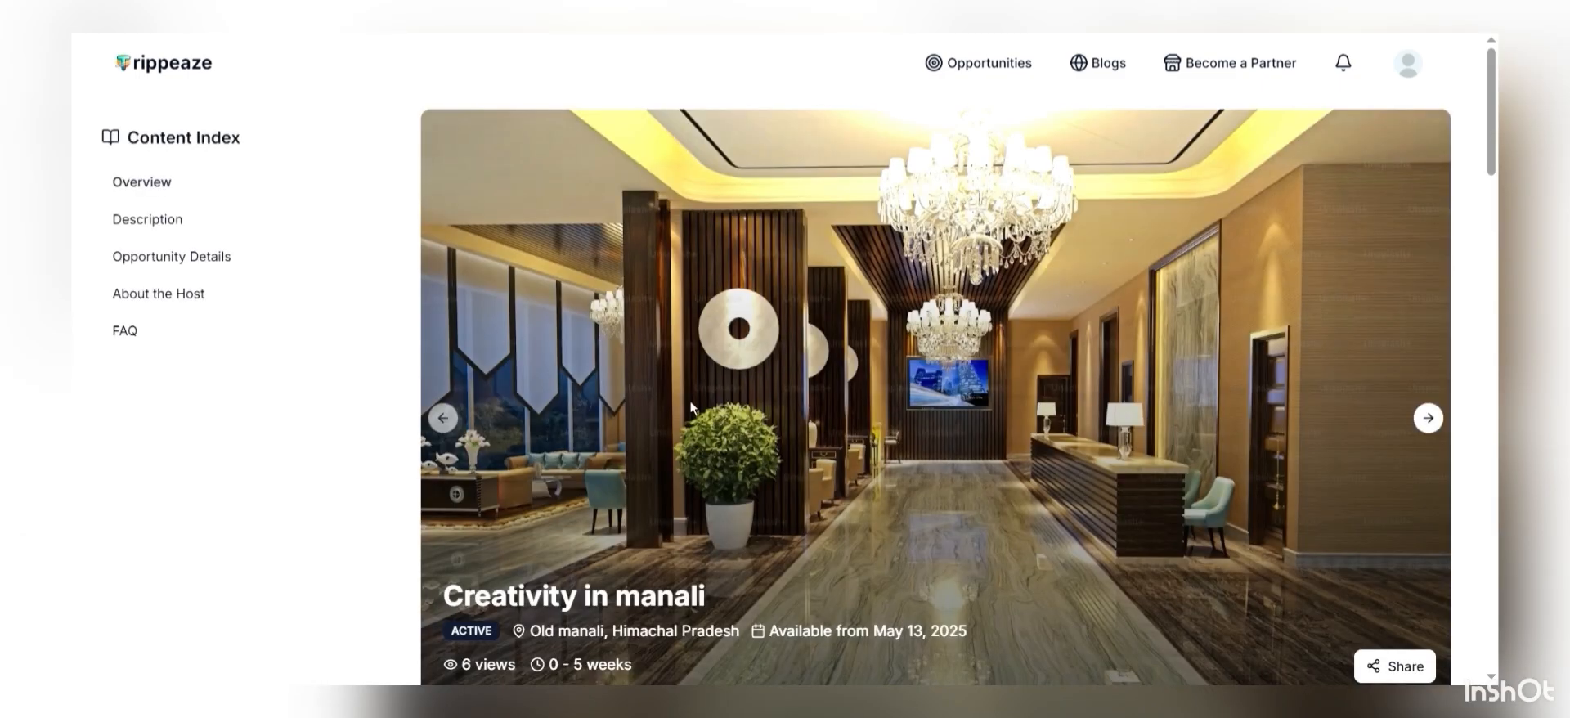
{"action": "scroll", "coordinate": [691, 407], "scroll_direction": "down", "scroll_amount": 6}
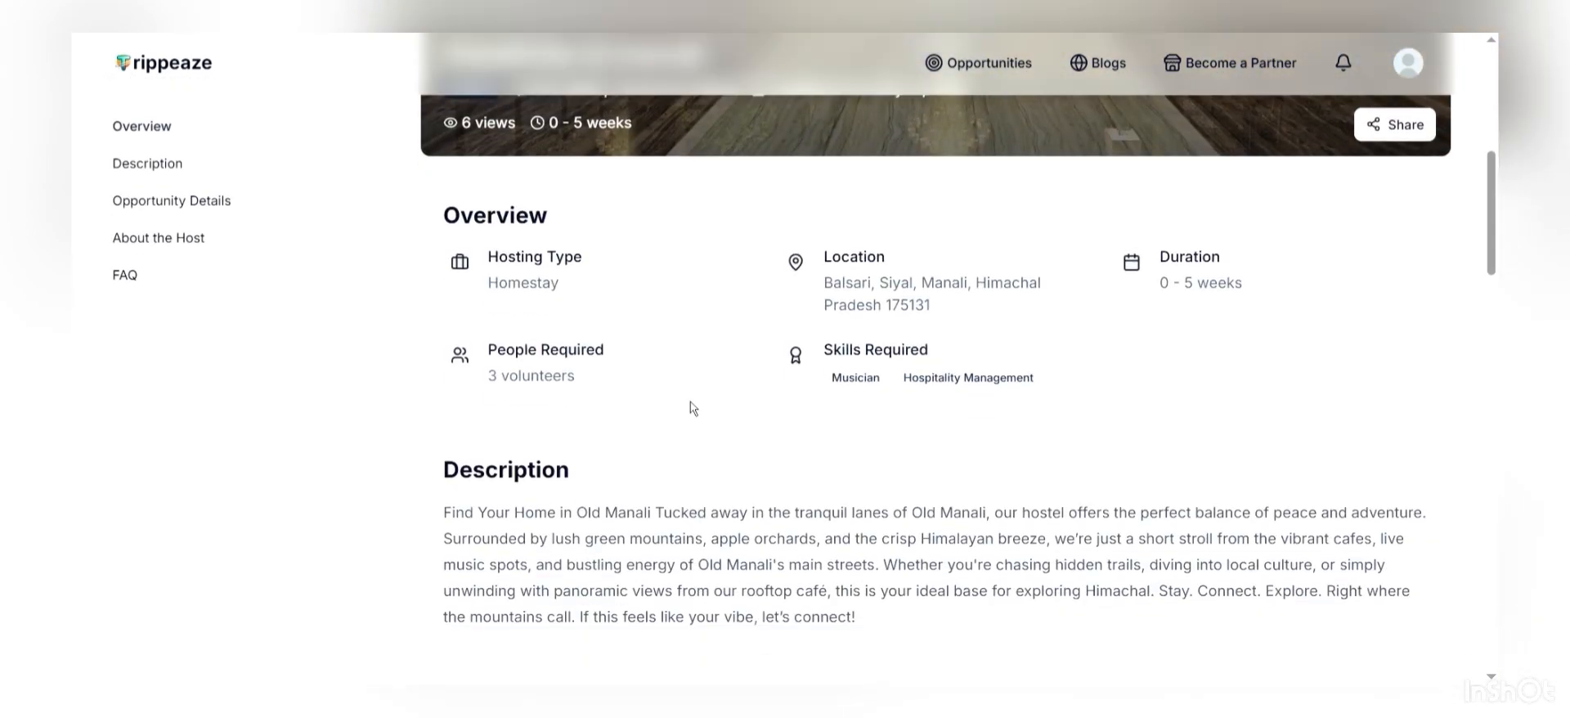
{"action": "scroll", "coordinate": [692, 408], "scroll_direction": "down", "scroll_amount": 1}
{"action": "scroll", "coordinate": [692, 408], "scroll_direction": "down", "scroll_amount": 4}
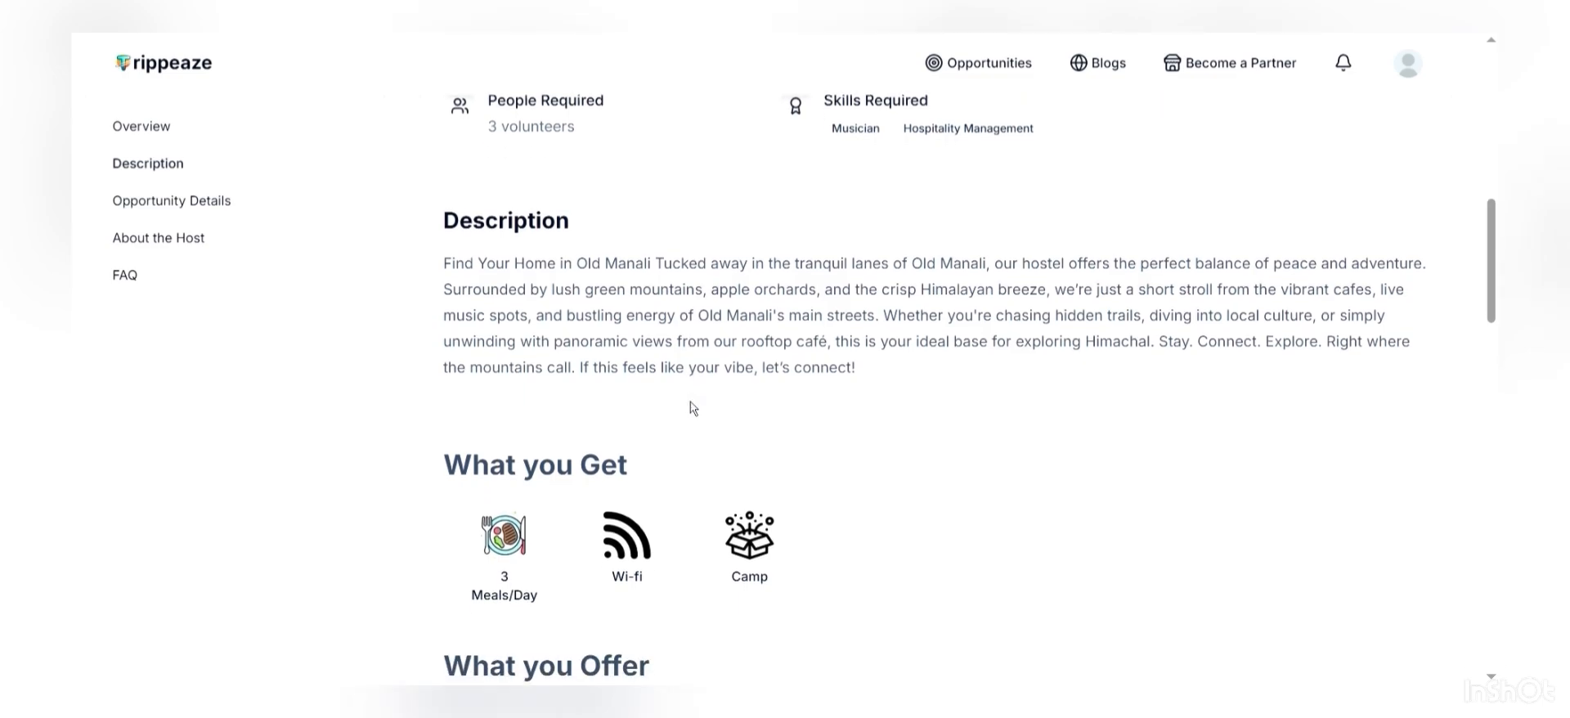
{"action": "scroll", "coordinate": [691, 406], "scroll_direction": "down", "scroll_amount": 2}
{"action": "scroll", "coordinate": [691, 406], "scroll_direction": "down", "scroll_amount": 2}
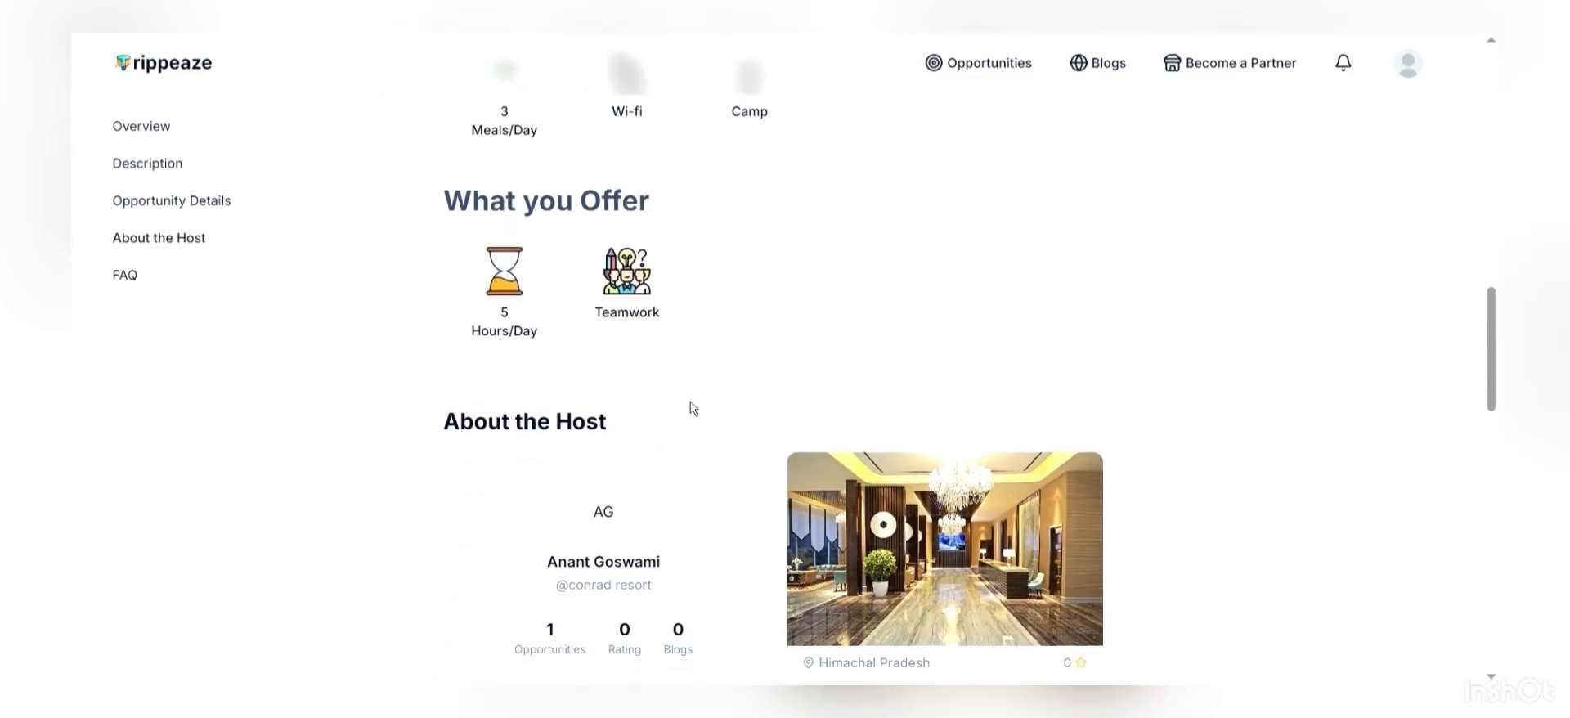
{"action": "scroll", "coordinate": [690, 402], "scroll_direction": "down", "scroll_amount": 3}
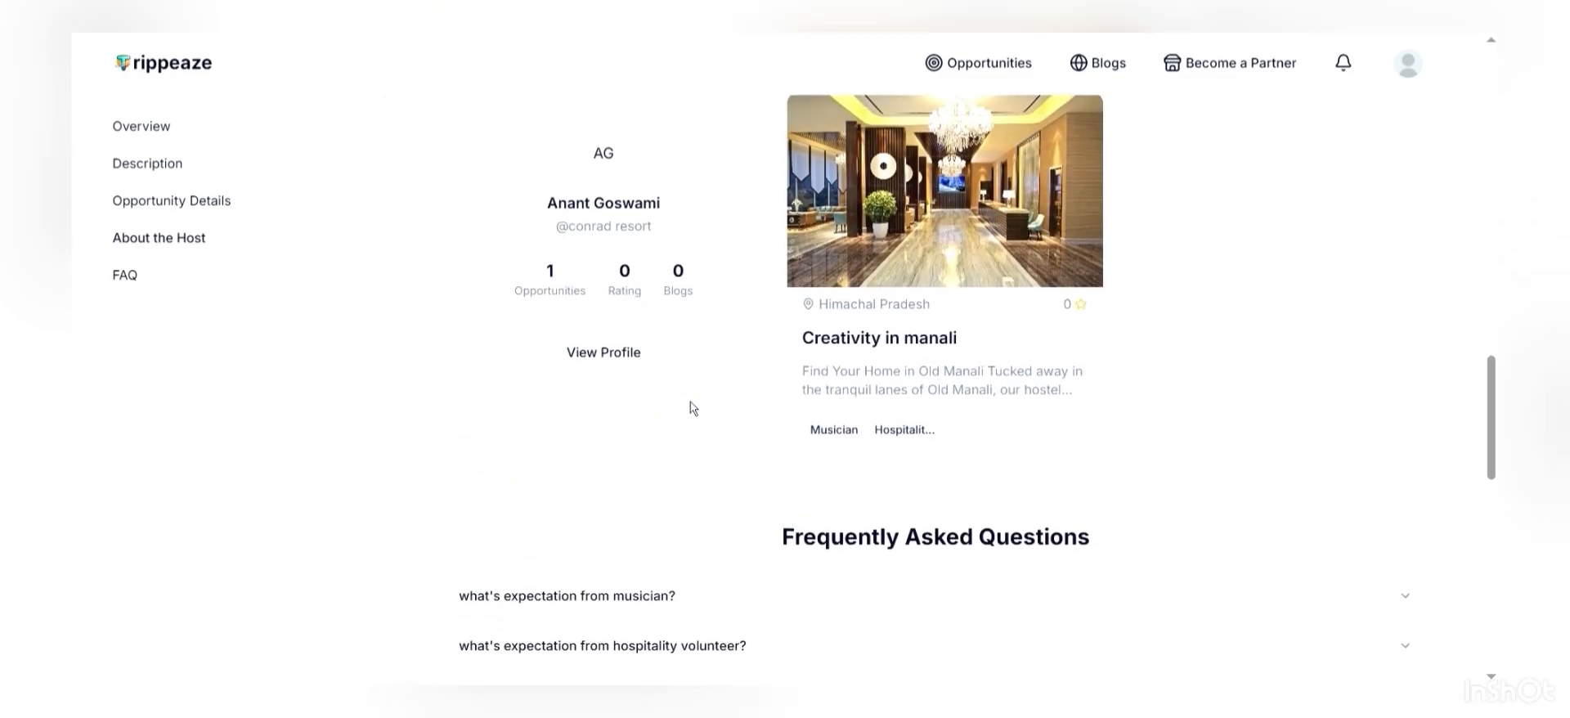
{"action": "scroll", "coordinate": [699, 449], "scroll_direction": "down", "scroll_amount": 3}
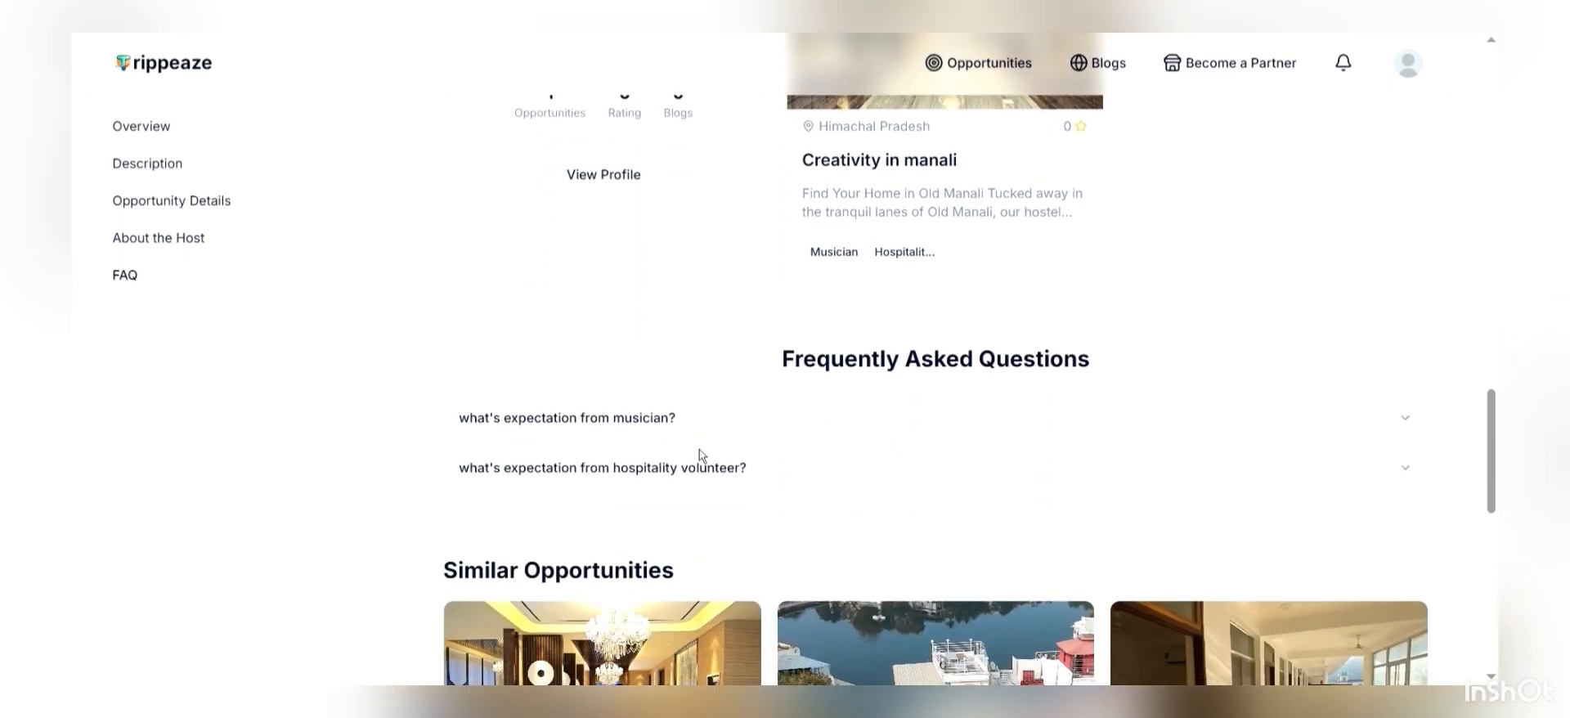
{"action": "left_click", "coordinate": [802, 375]}
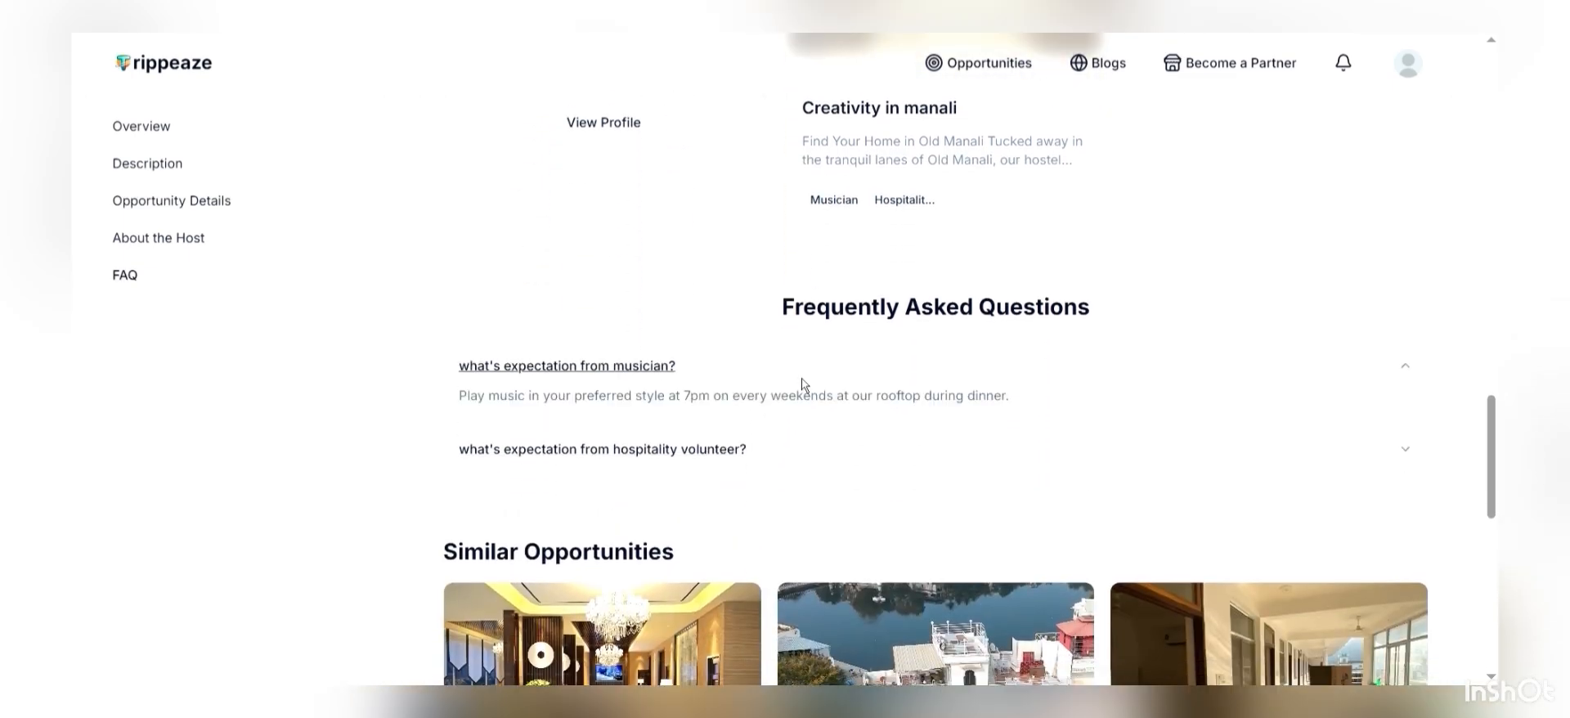
{"action": "left_click", "coordinate": [772, 453]}
{"action": "scroll", "coordinate": [772, 453], "scroll_direction": "down", "scroll_amount": 8}
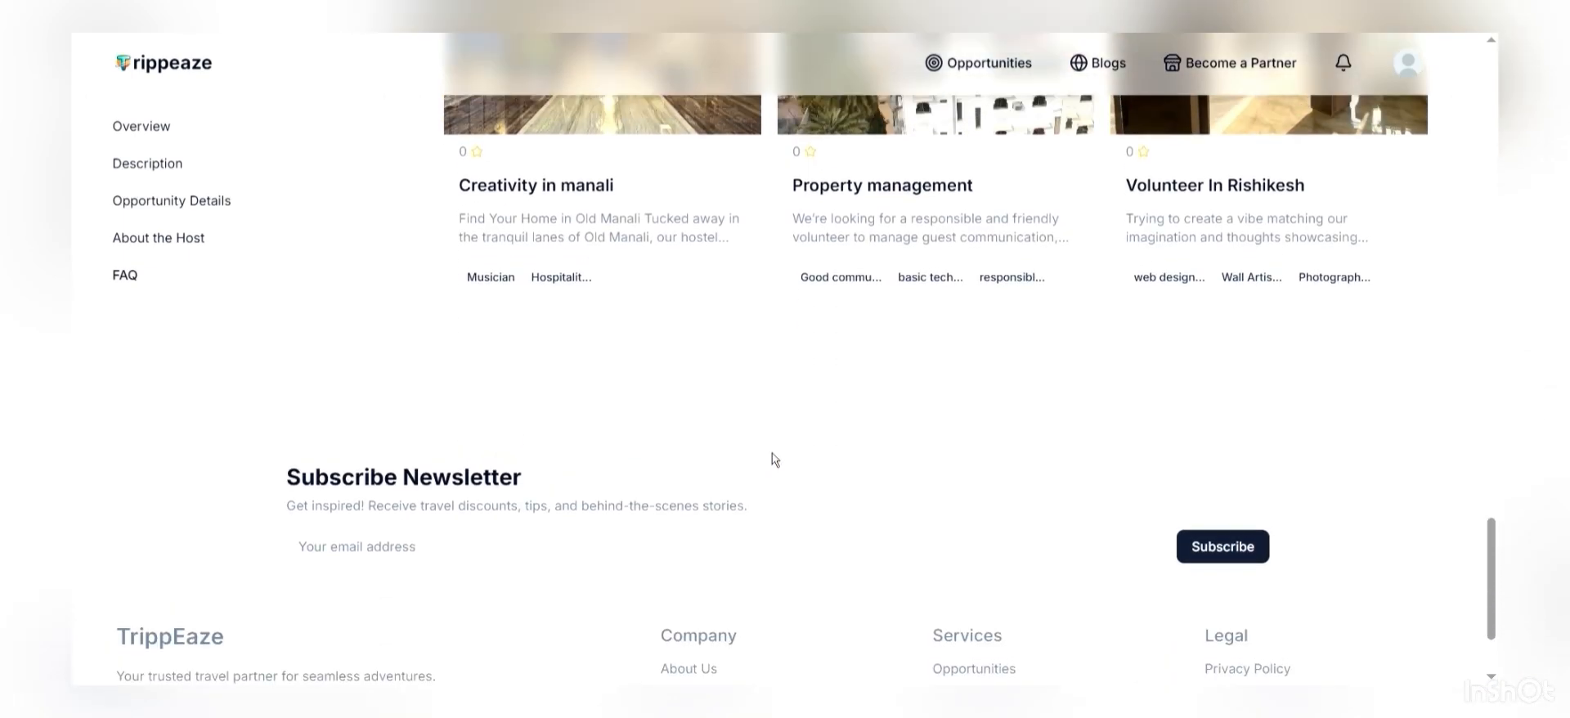
{"action": "scroll", "coordinate": [772, 453], "scroll_direction": "up", "scroll_amount": 12}
{"action": "scroll", "coordinate": [772, 453], "scroll_direction": "up", "scroll_amount": 10}
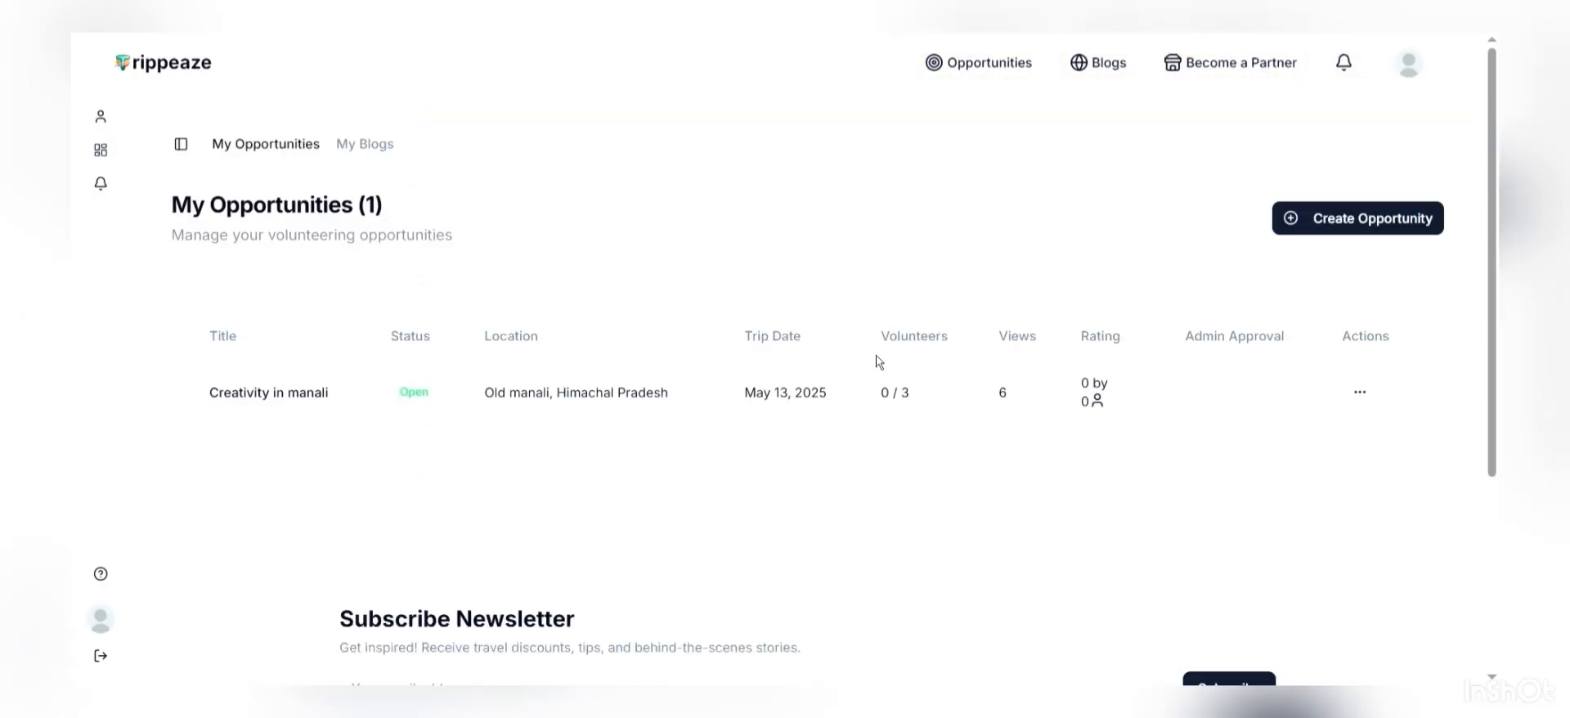
Open the Creativity in manali applicants list and the pending applicant's details.
{"action": "left_click", "coordinate": [1360, 393]}
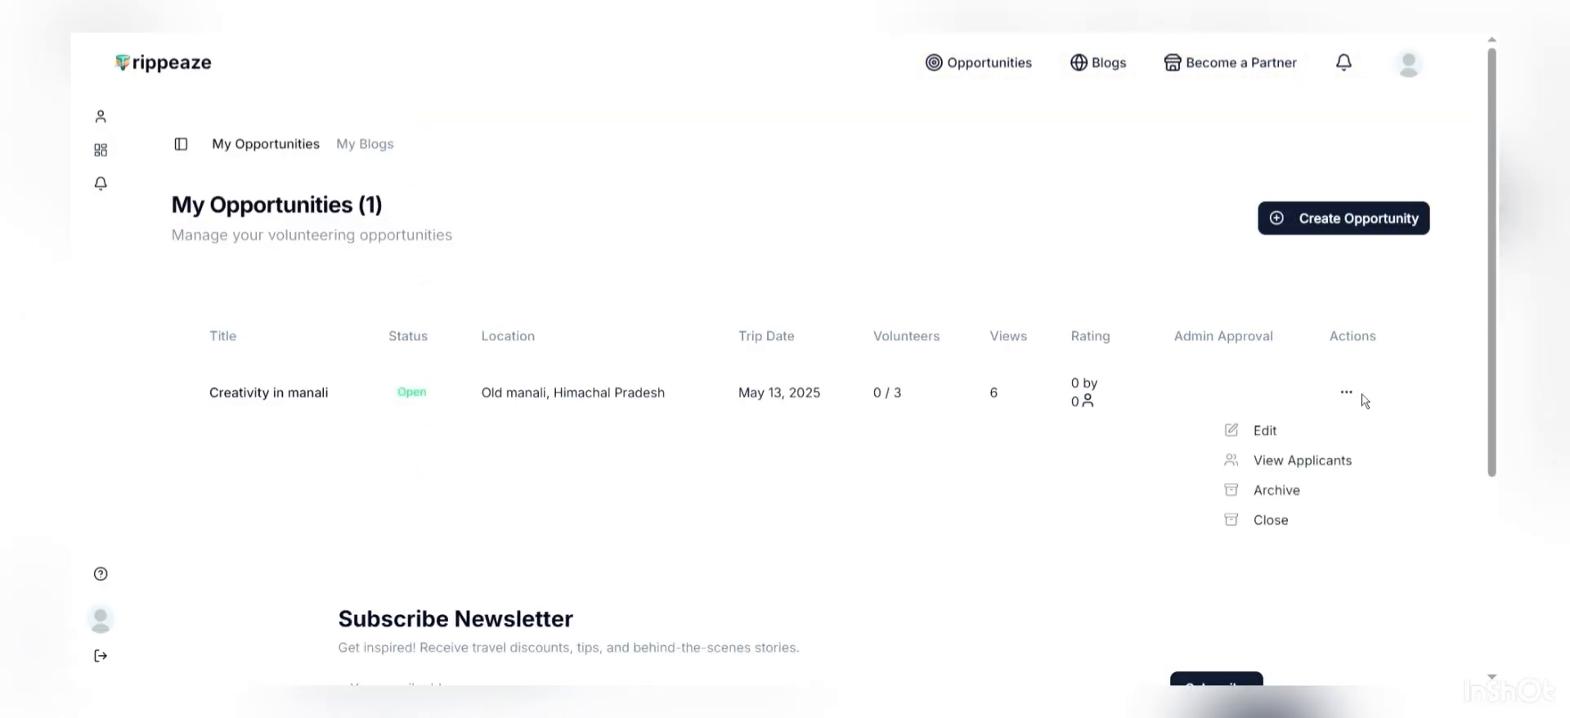
{"action": "left_click", "coordinate": [1288, 460]}
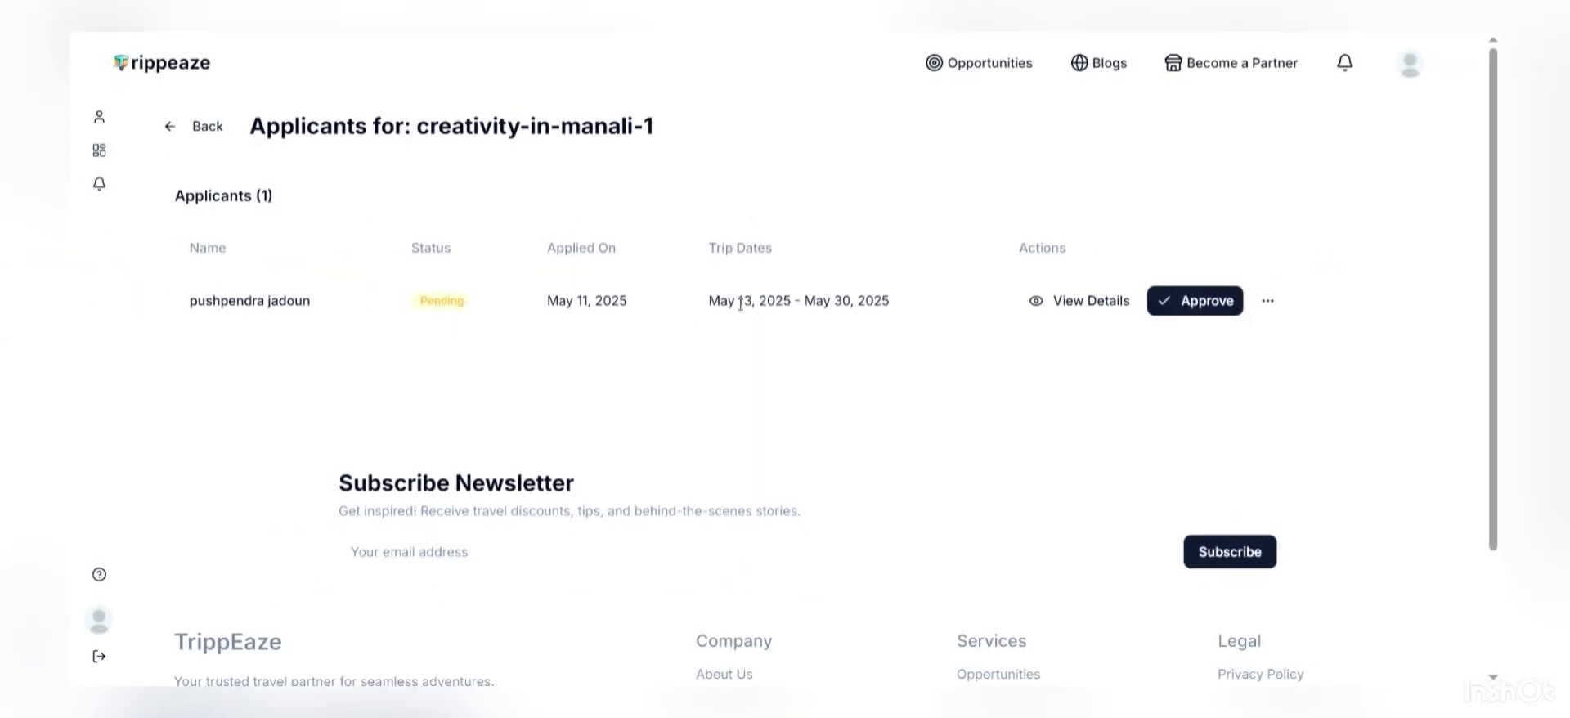
{"action": "left_click", "coordinate": [1063, 301]}
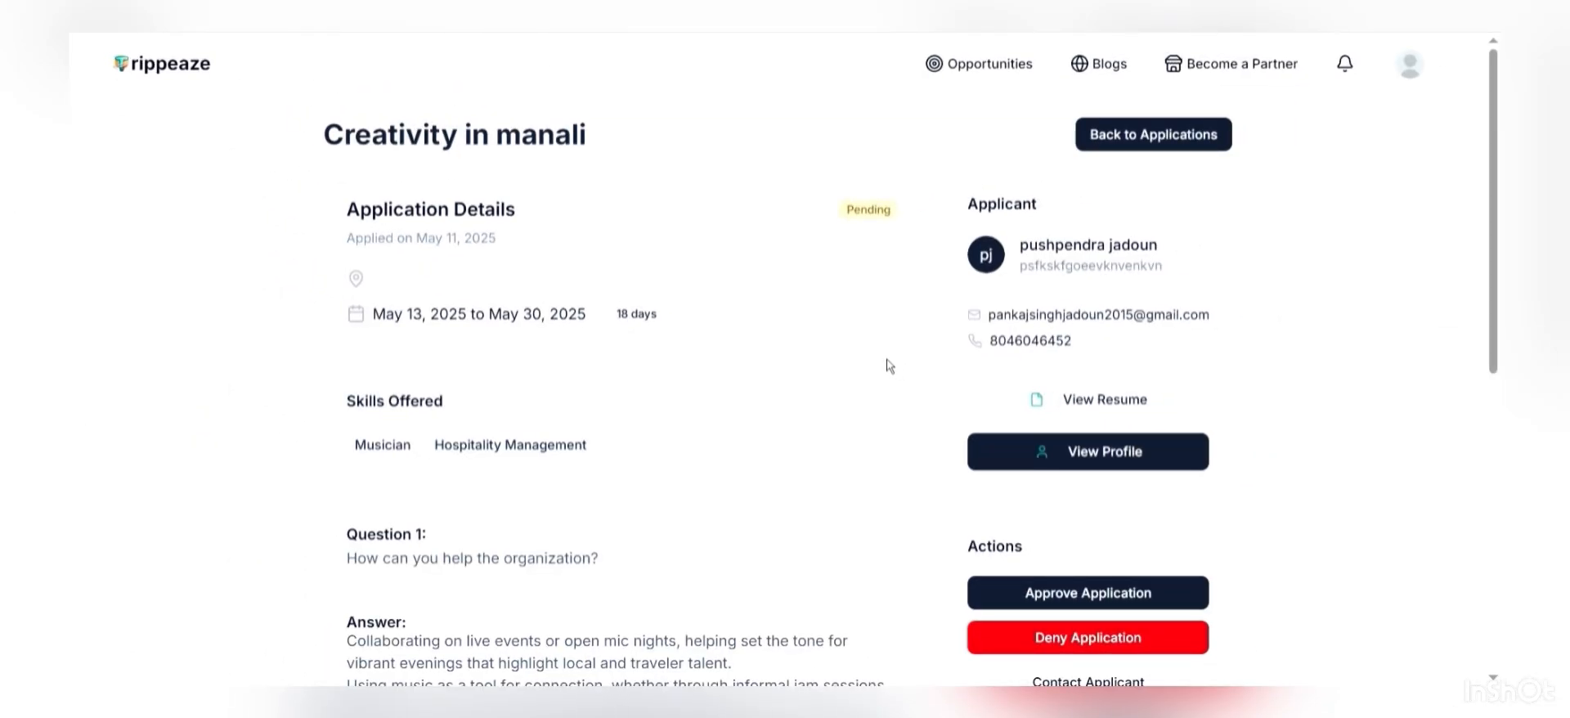
Read through the applicant's answers, then go to their profile.
{"action": "scroll", "coordinate": [890, 365], "scroll_direction": "down", "scroll_amount": 5}
{"action": "scroll", "coordinate": [886, 358], "scroll_direction": "up", "scroll_amount": 3}
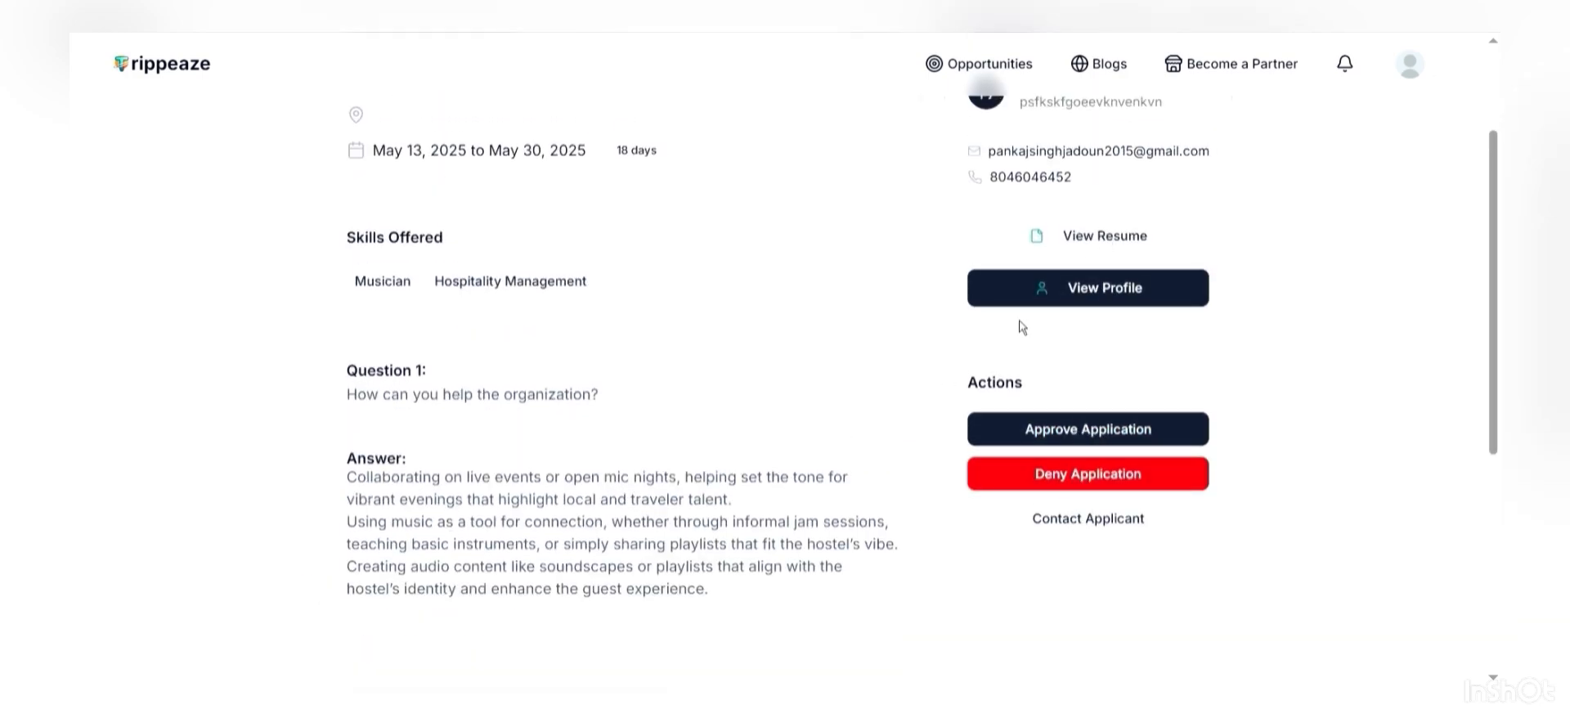
{"action": "scroll", "coordinate": [1022, 327], "scroll_direction": "up", "scroll_amount": 2}
{"action": "left_click", "coordinate": [1058, 445]}
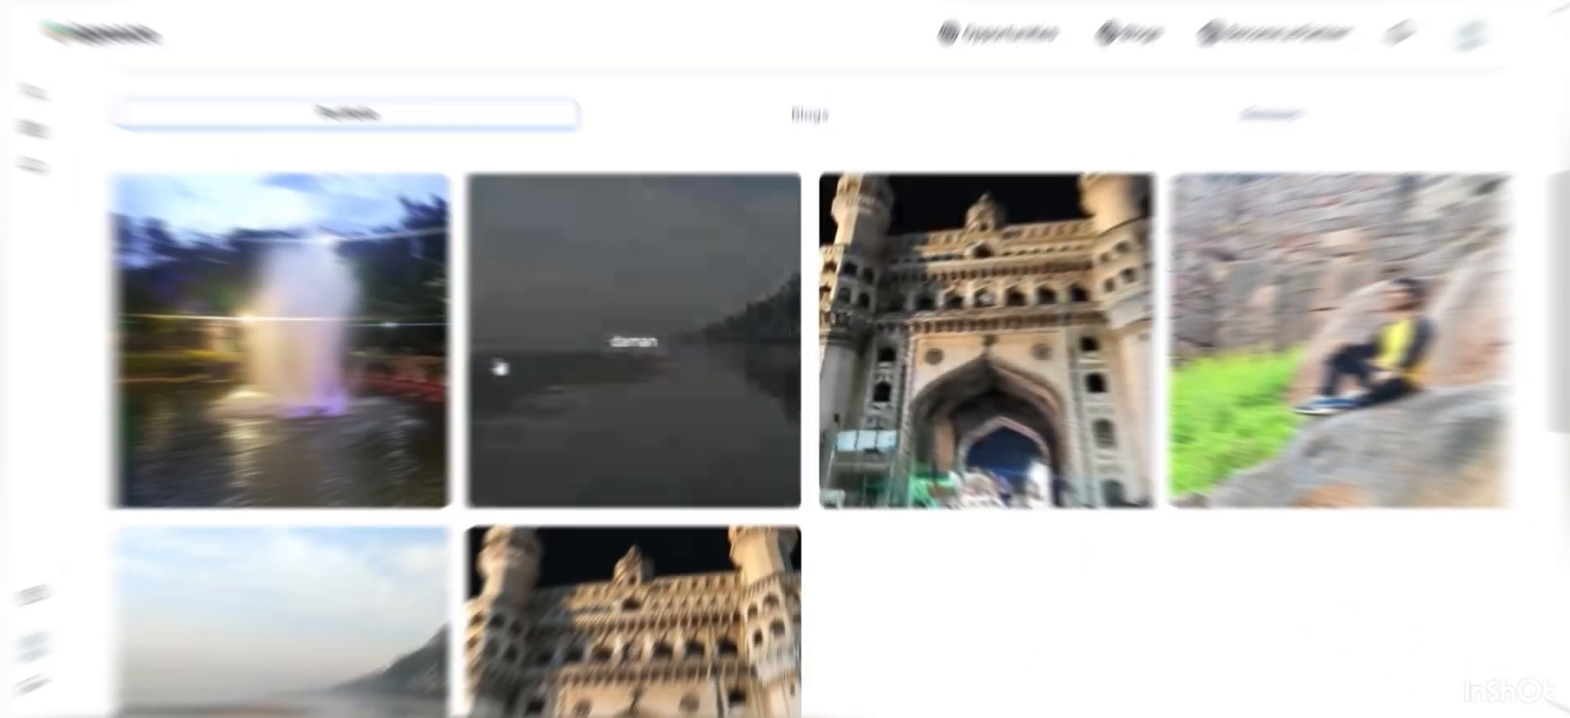
Check the applicant's Reviews tab, which is empty, then return to their Portfolio.
{"action": "scroll", "coordinate": [501, 368], "scroll_direction": "up", "scroll_amount": 5}
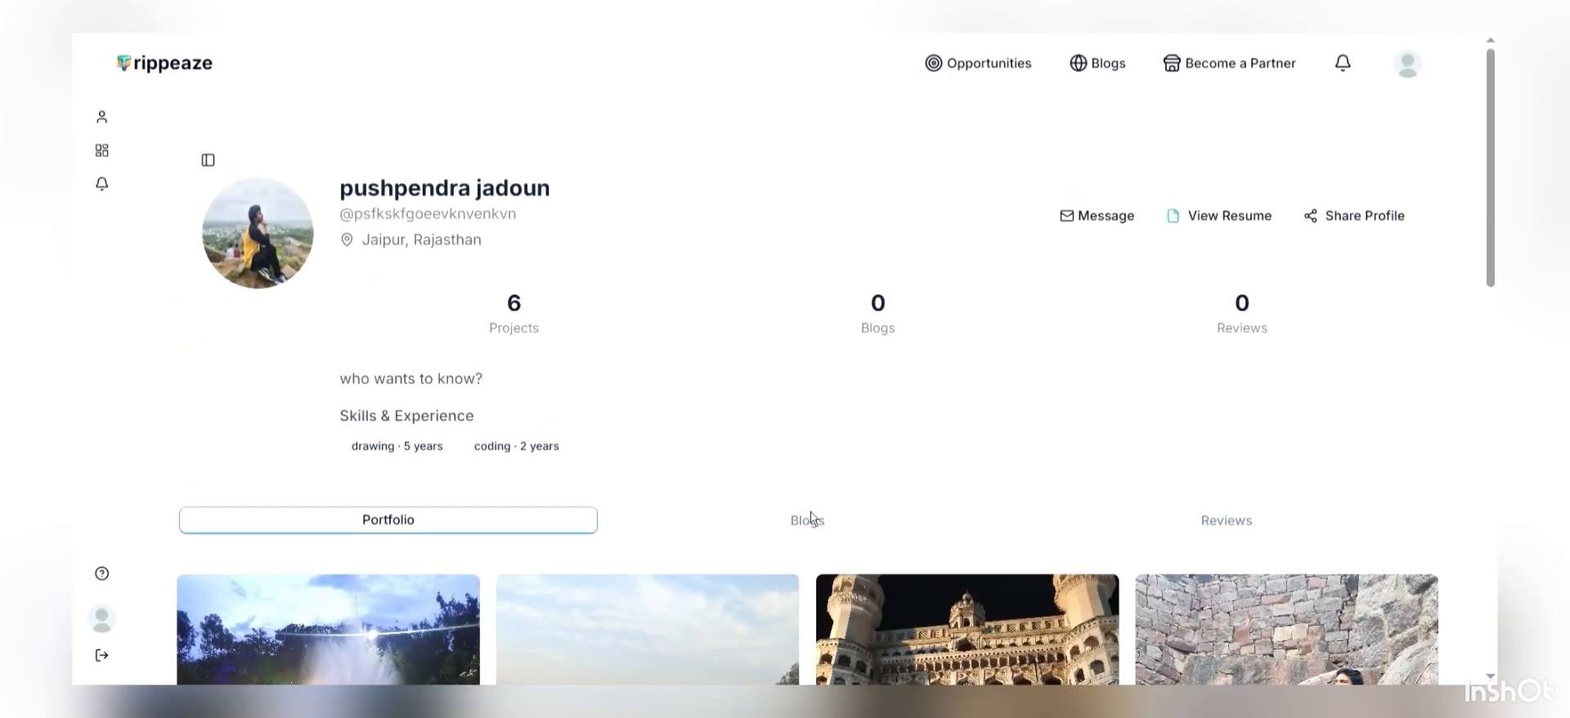
{"action": "left_click", "coordinate": [1248, 534]}
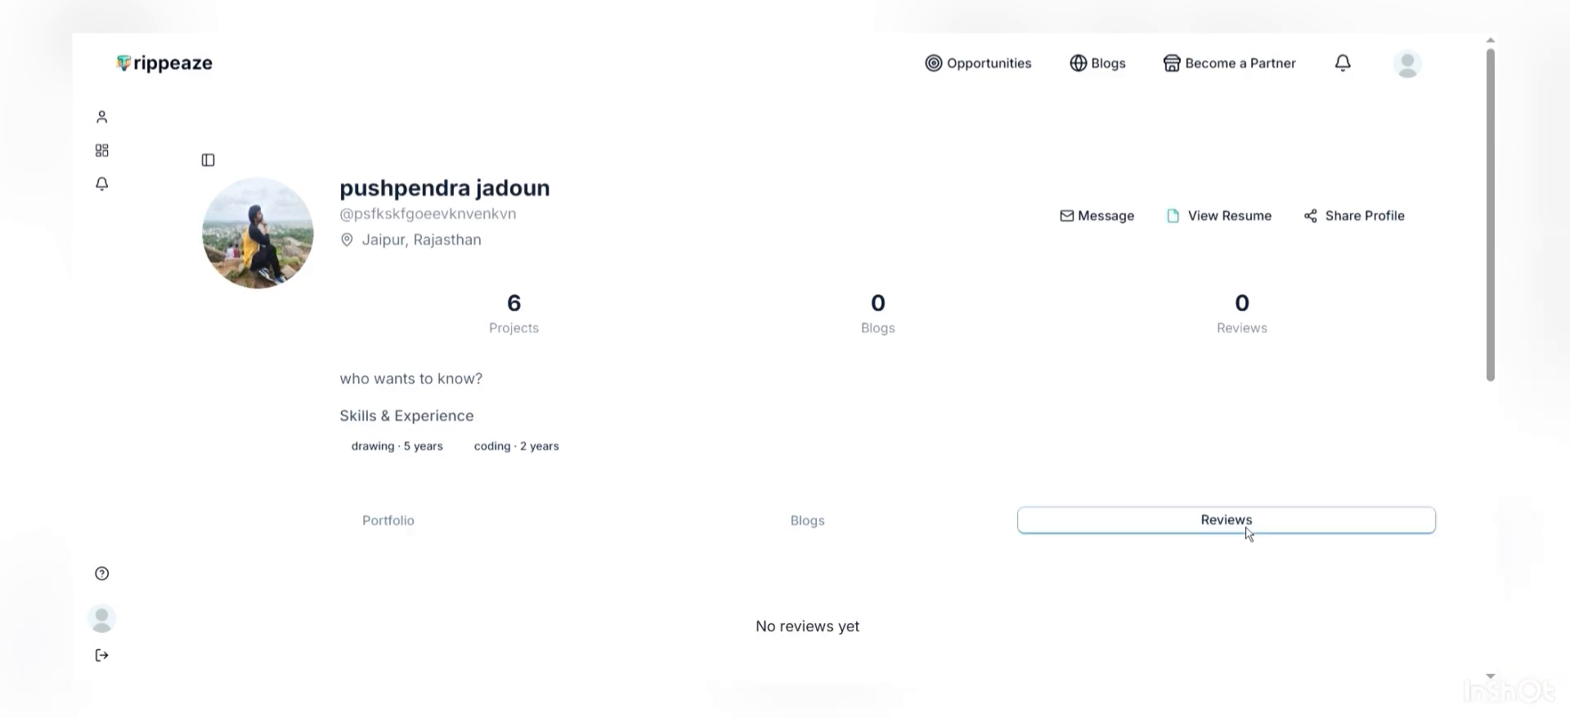
{"action": "left_click", "coordinate": [446, 526]}
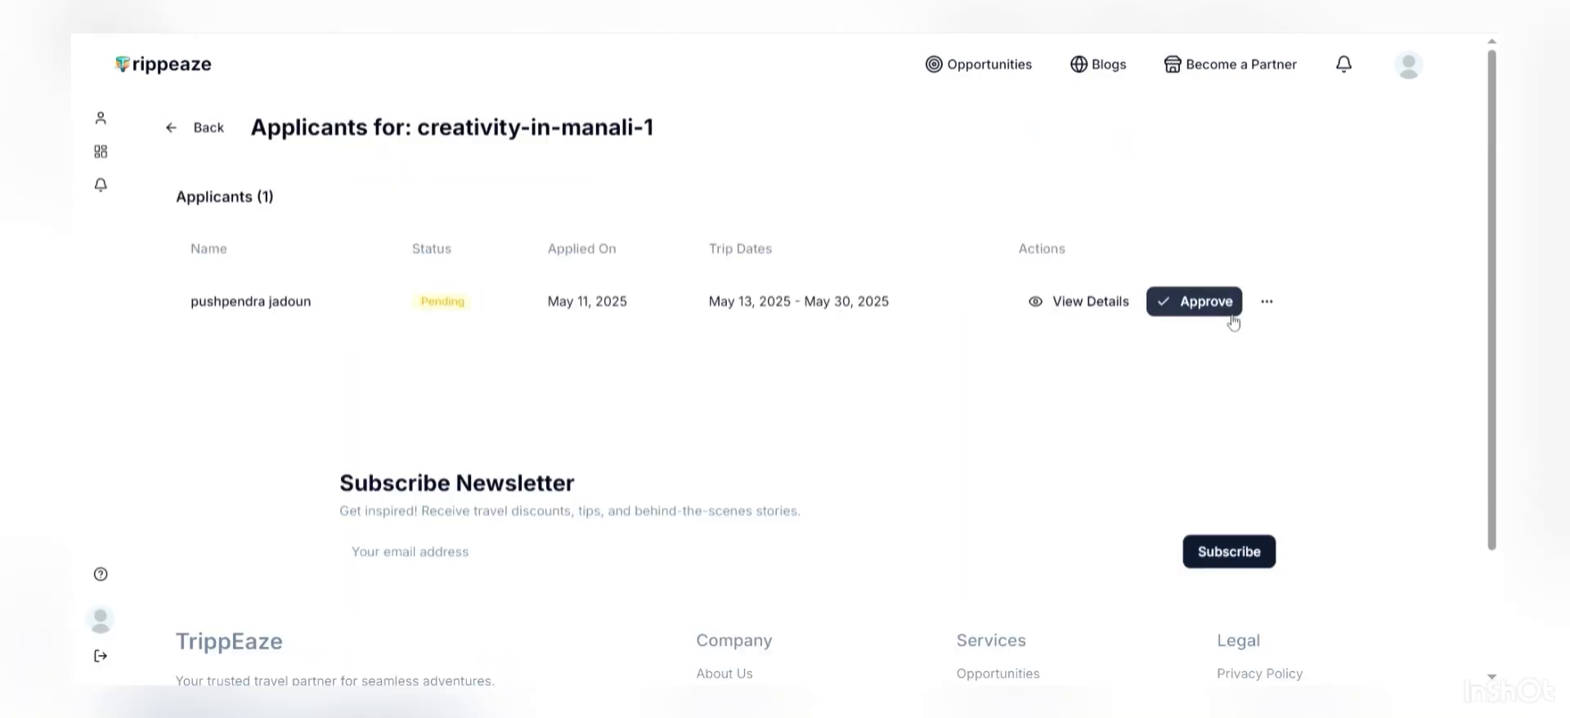
Approve the pending Creativity in manali applicant after glancing at its extra options.
{"action": "left_click", "coordinate": [1258, 301]}
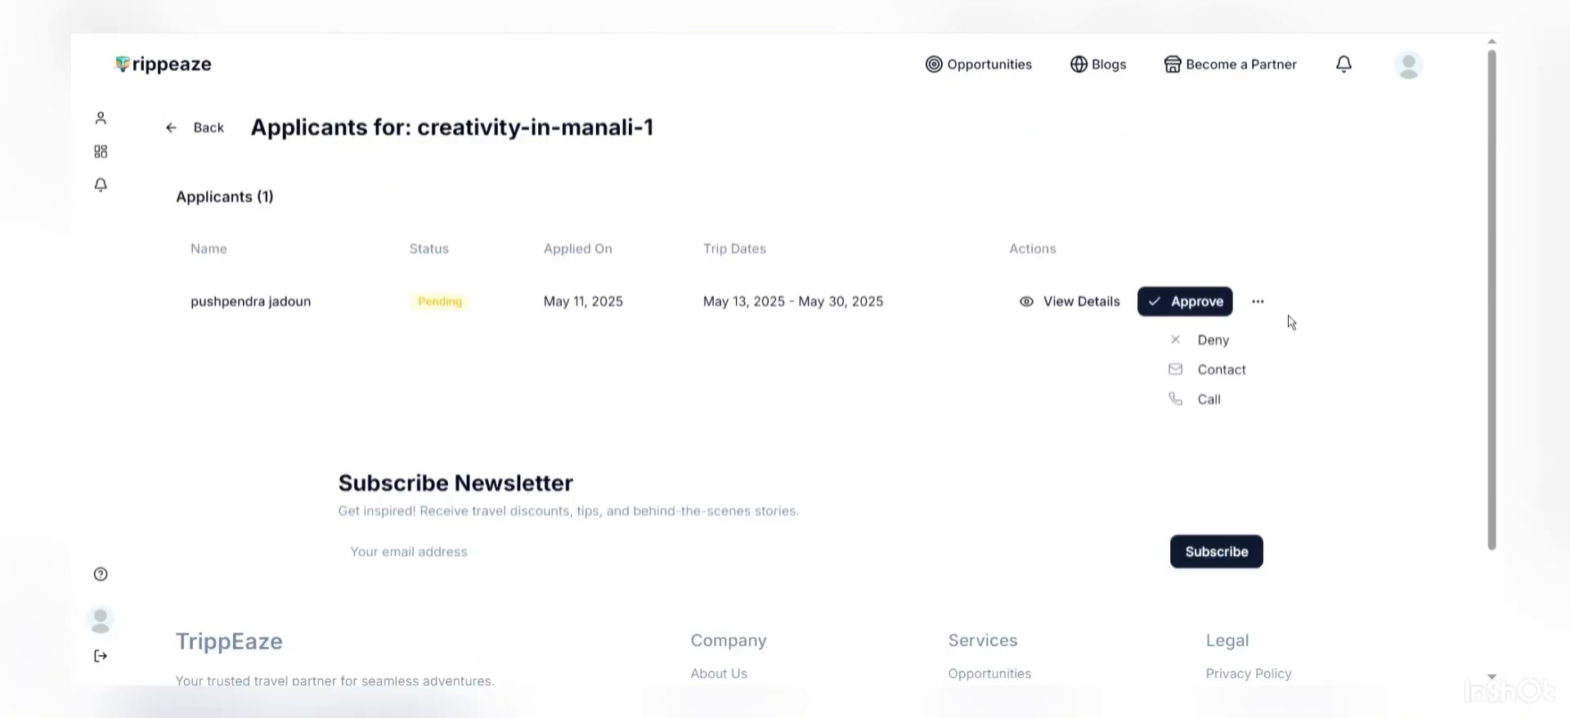
{"action": "left_click", "coordinate": [1325, 352]}
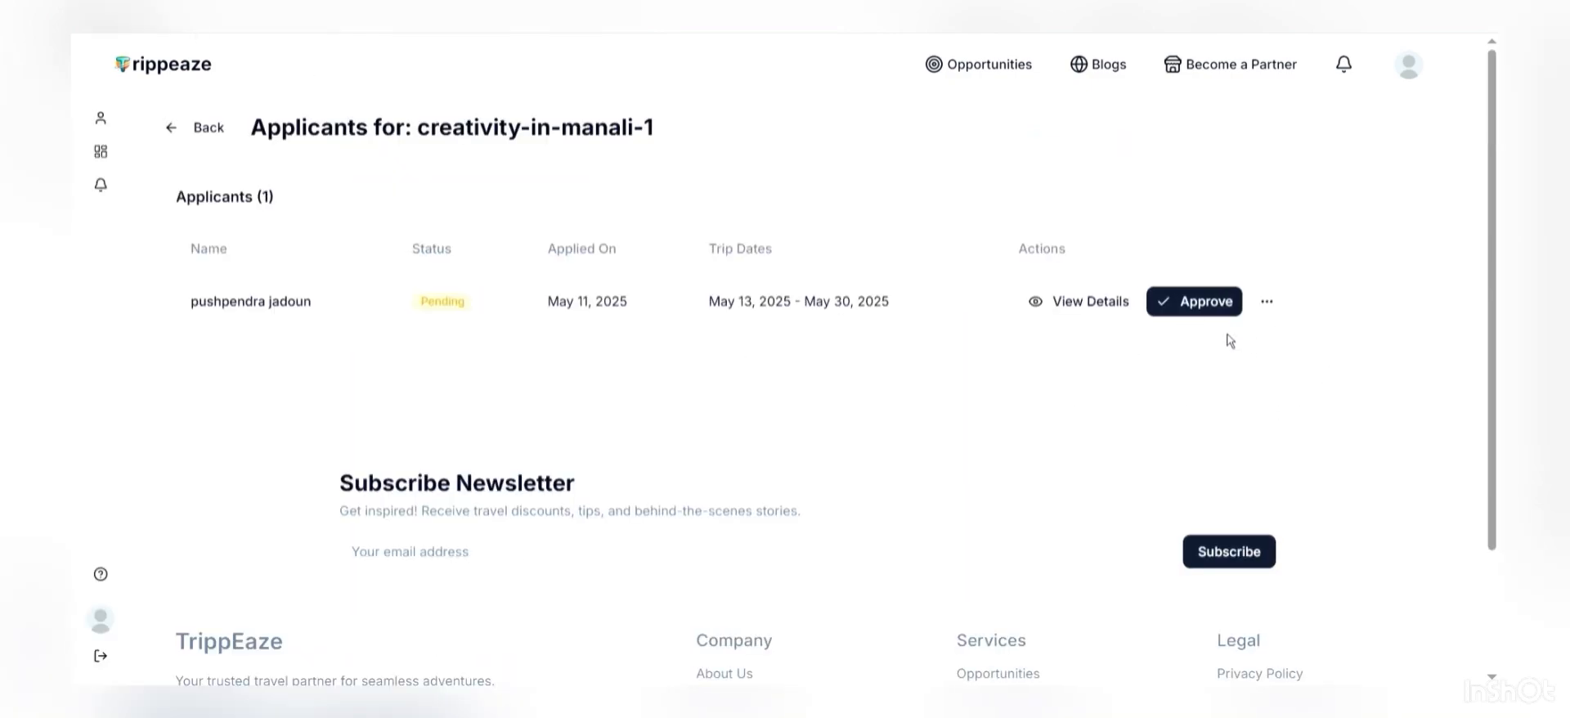
{"action": "left_click", "coordinate": [1201, 302]}
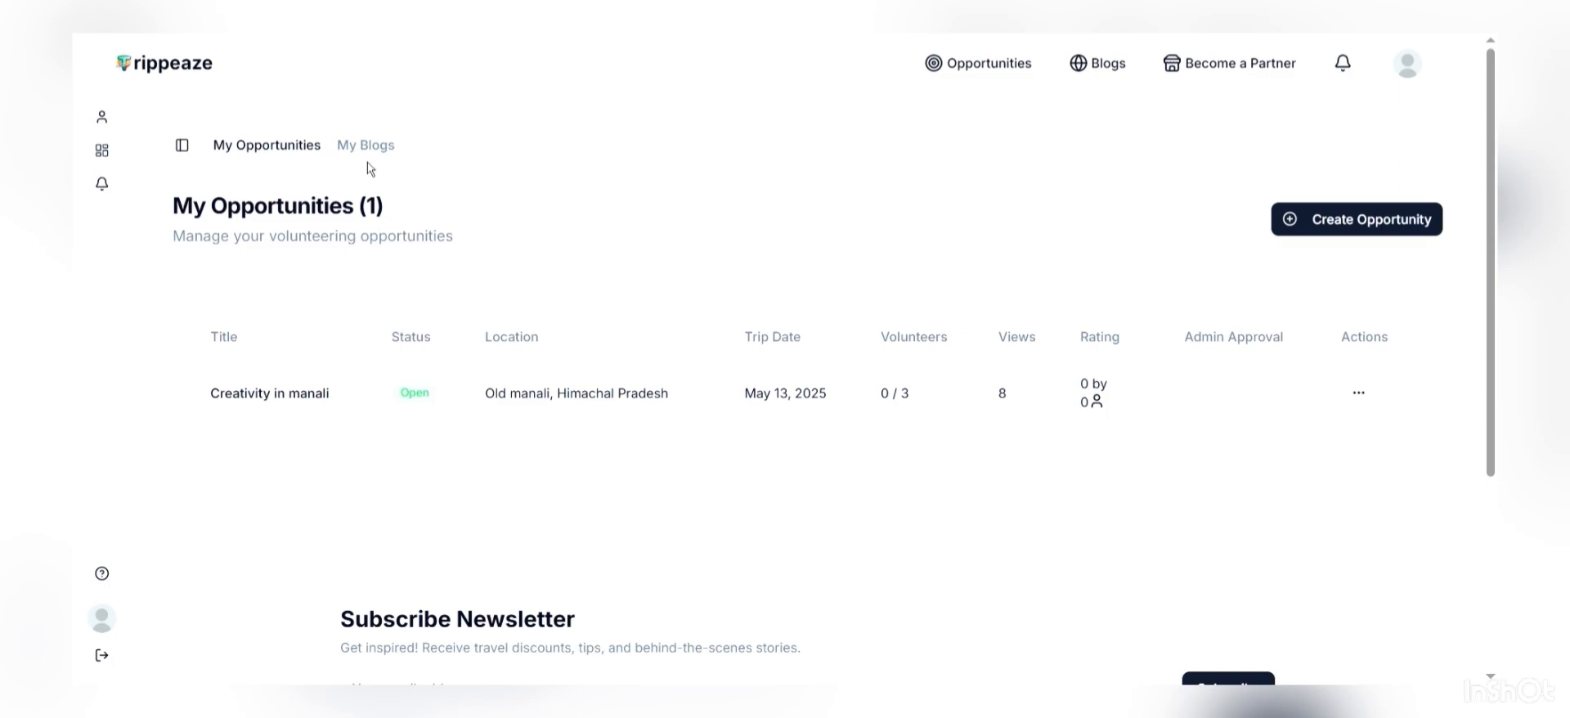
Navigate via the sidebar to the host's Profile page and open Edit Profile.
{"action": "left_click", "coordinate": [182, 147]}
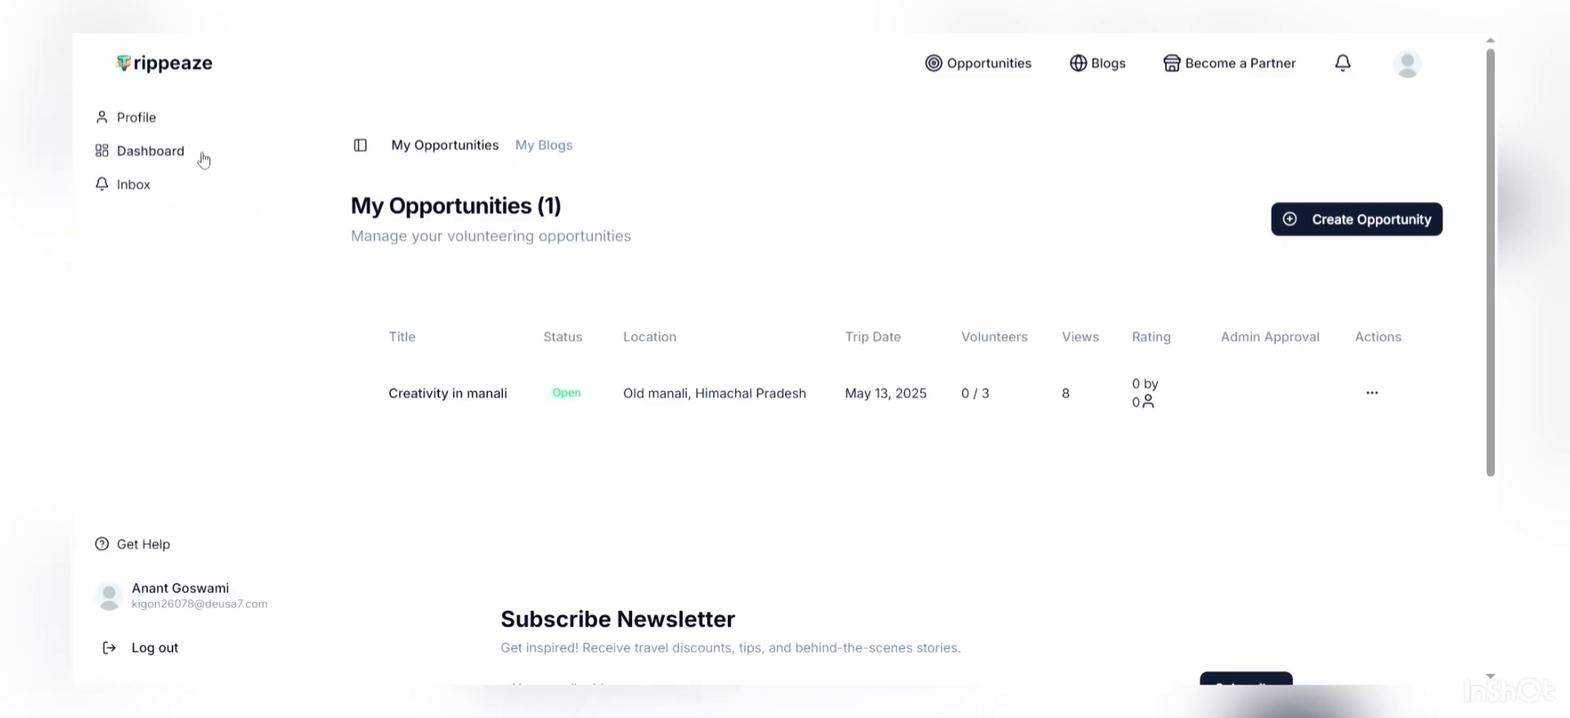
{"action": "left_click", "coordinate": [166, 125]}
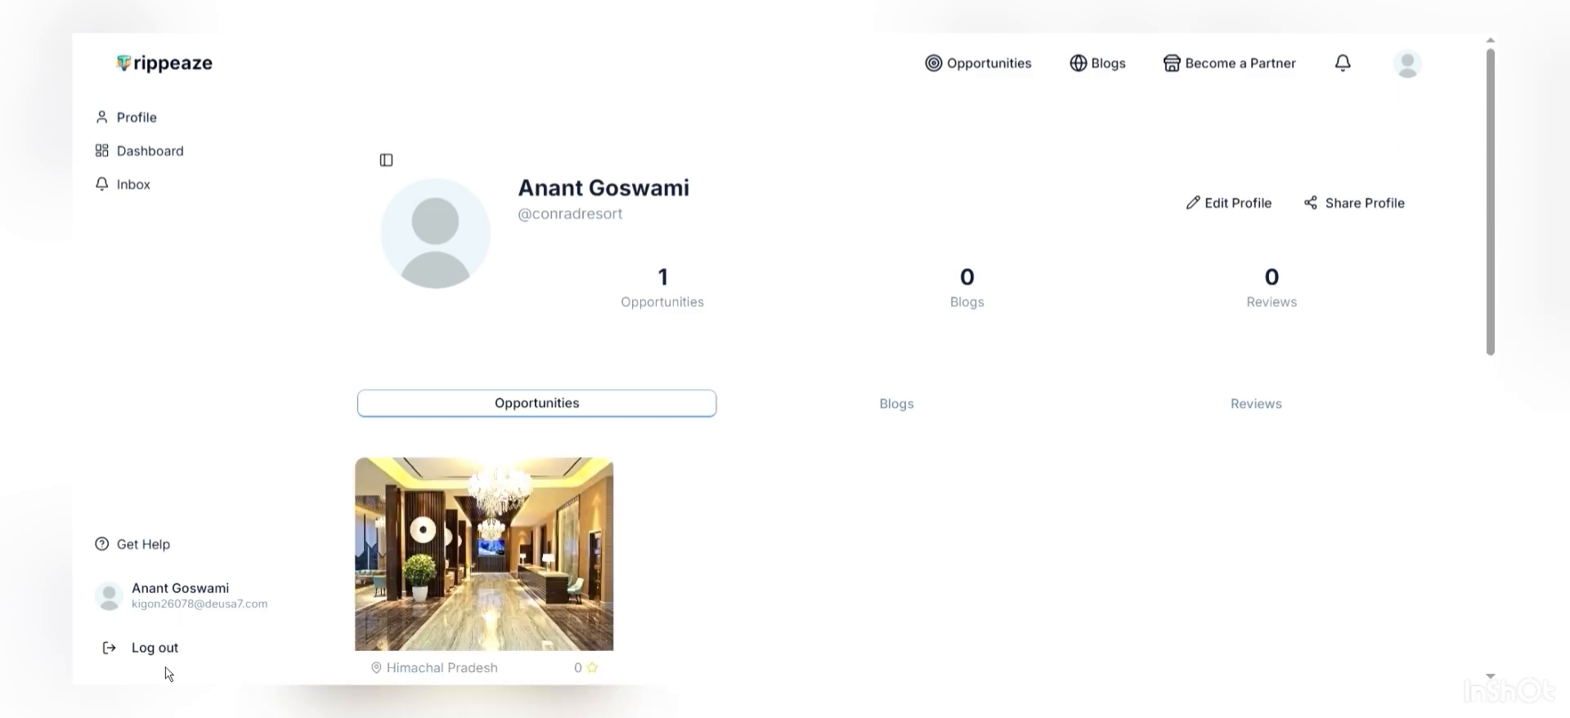
{"action": "left_click", "coordinate": [386, 161]}
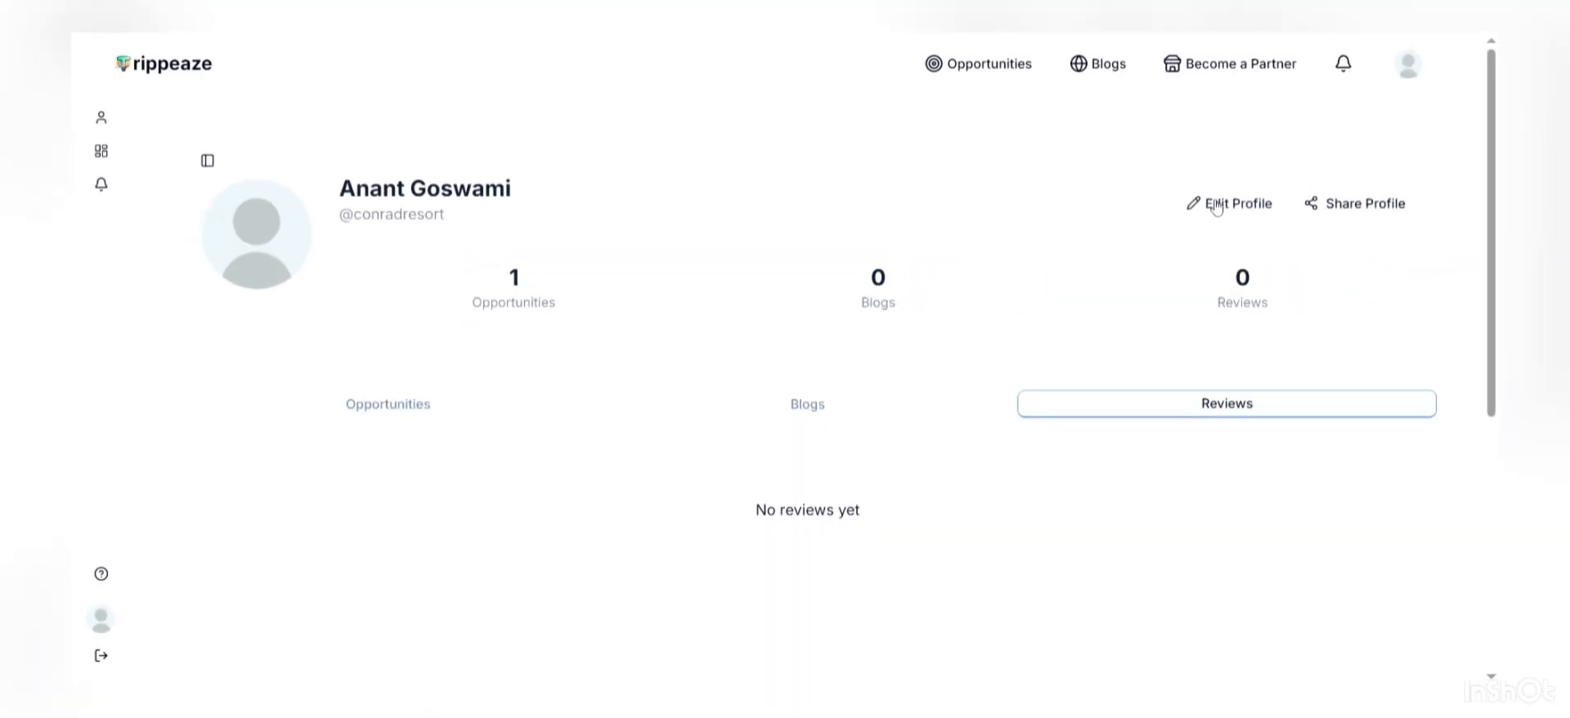
{"action": "left_click", "coordinate": [1216, 206]}
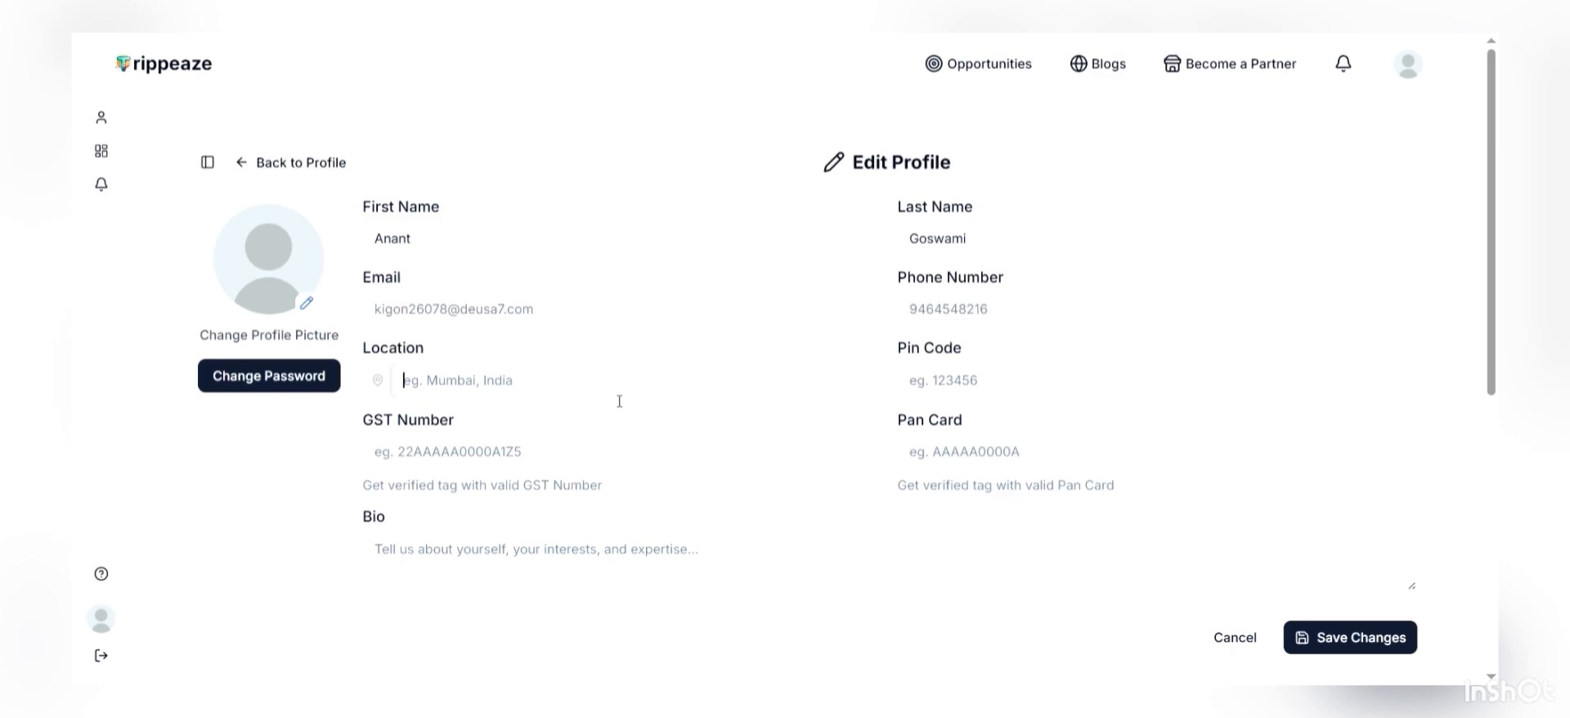
Enter Mumbai, India as the location and a pin code, then save the host profile.
{"action": "scroll", "coordinate": [619, 400], "scroll_direction": "down", "scroll_amount": 2}
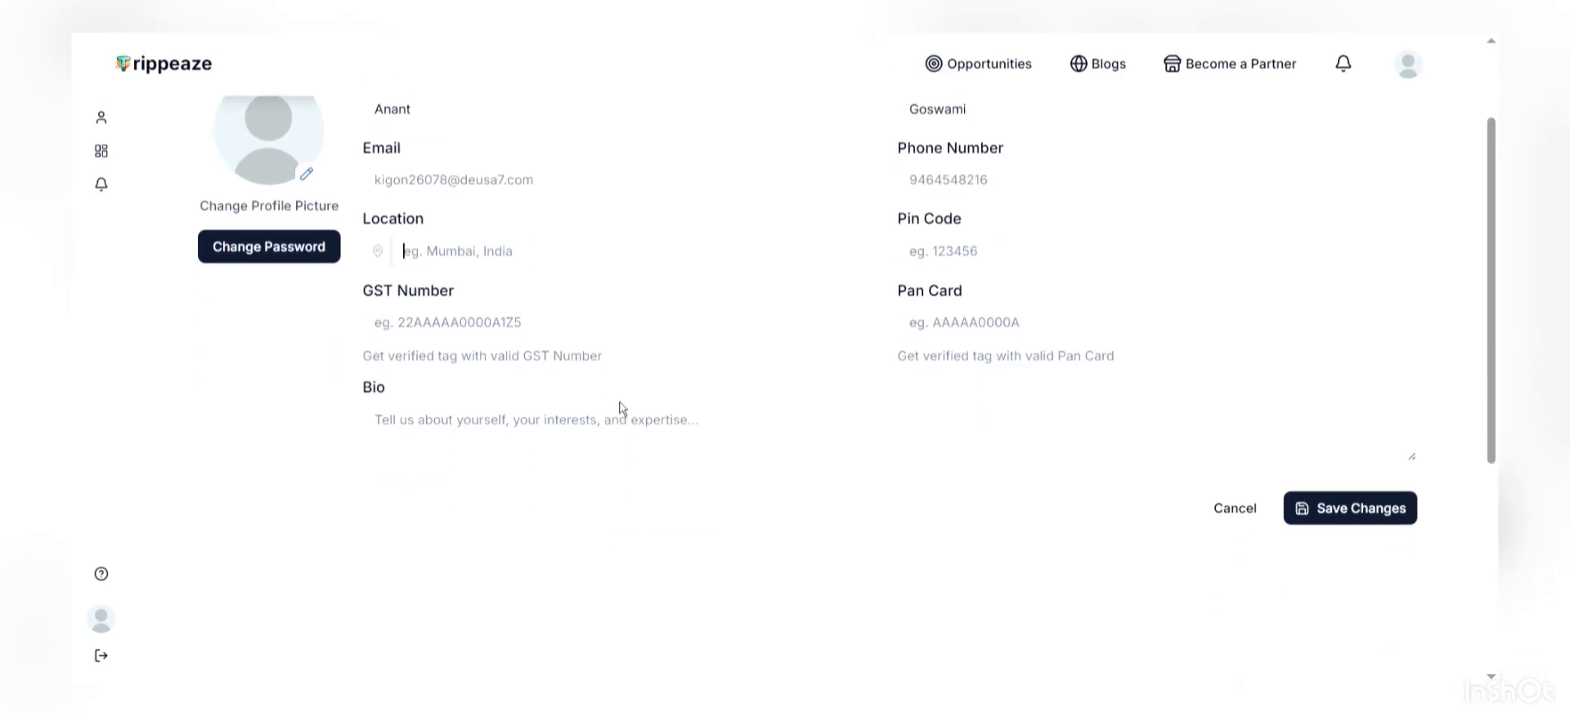
{"action": "type", "text": "Mumbai, India"}
{"action": "left_click", "coordinate": [1003, 251]}
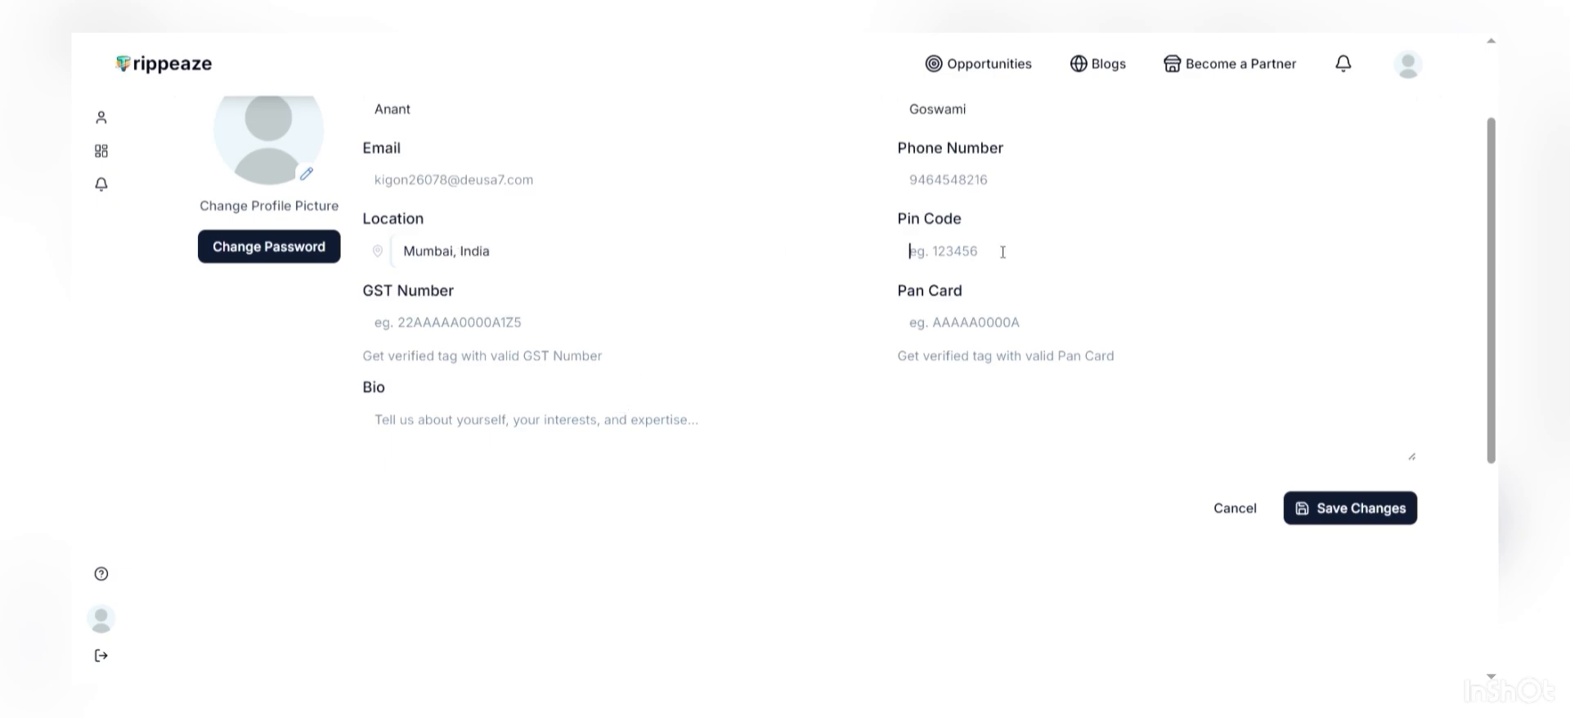
{"action": "type", "text": "411013"}
{"action": "left_click", "coordinate": [716, 336]}
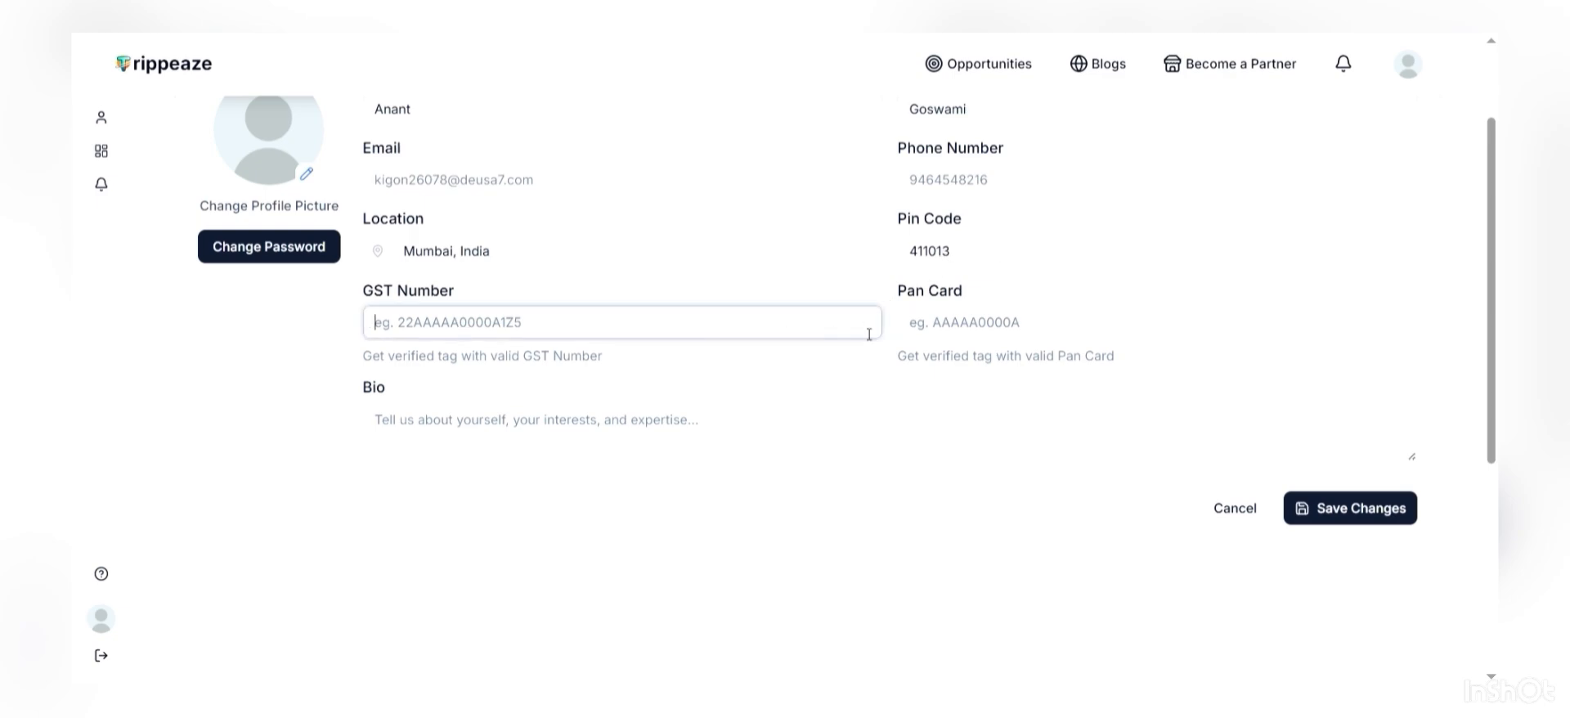
{"action": "left_click", "coordinate": [960, 333]}
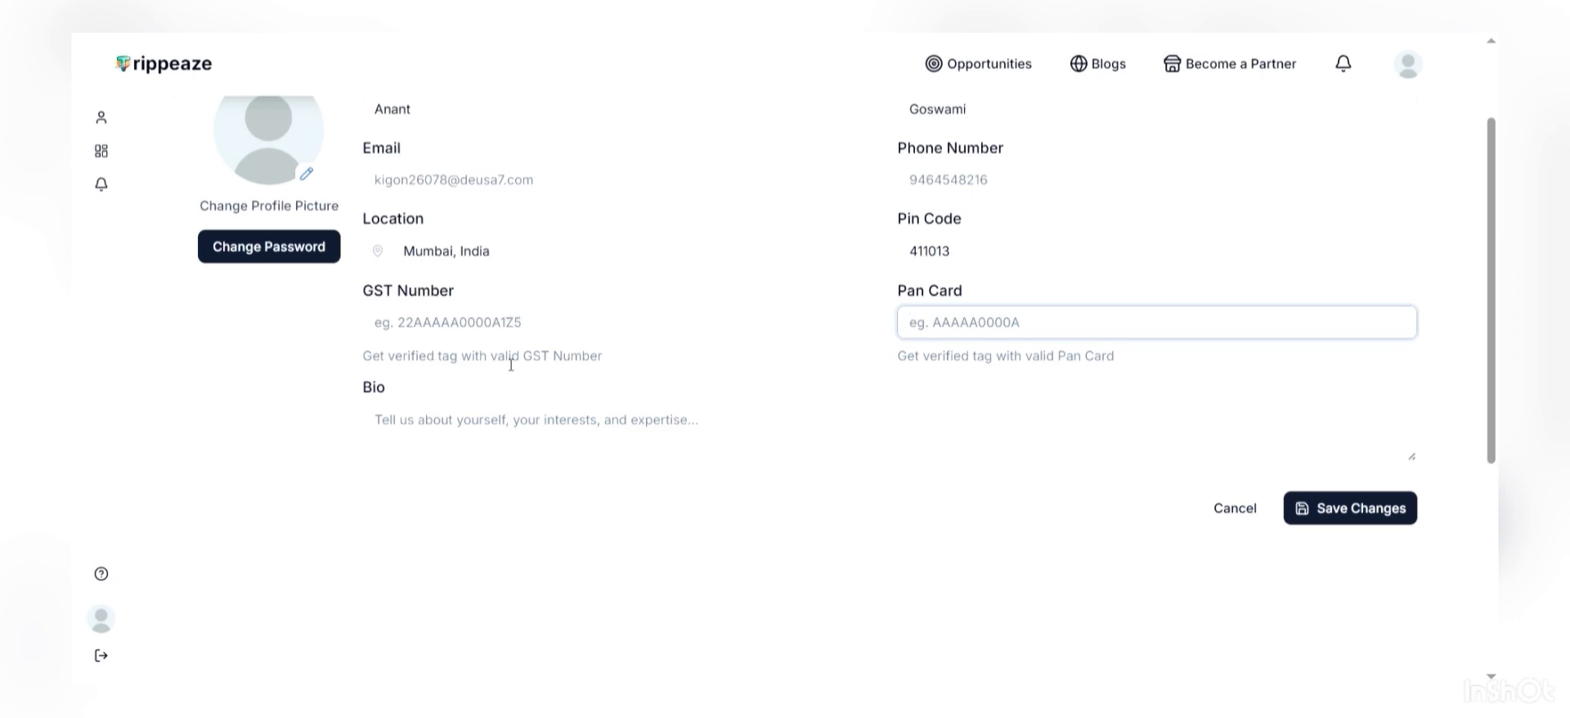
{"action": "left_click", "coordinate": [572, 431]}
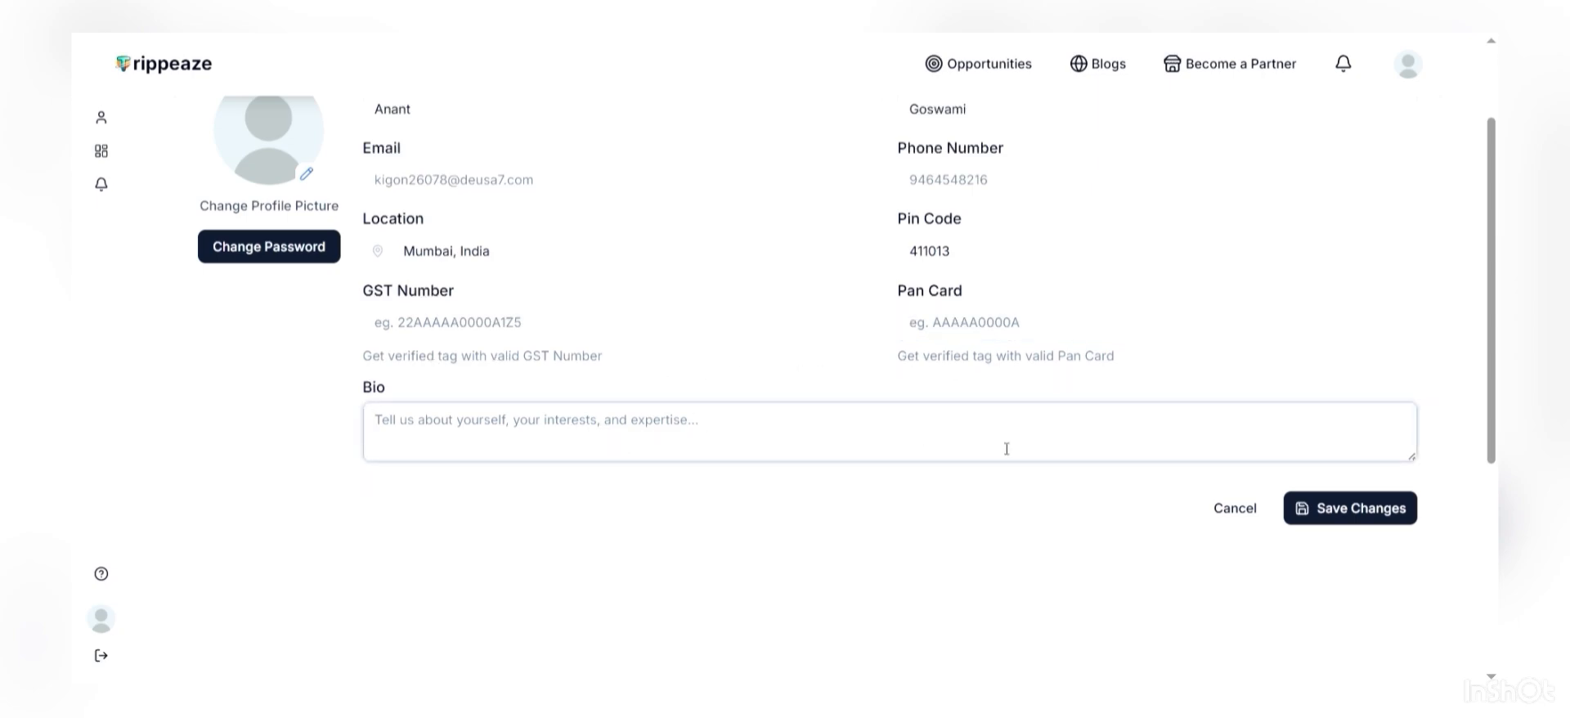
{"action": "left_click", "coordinate": [1358, 509]}
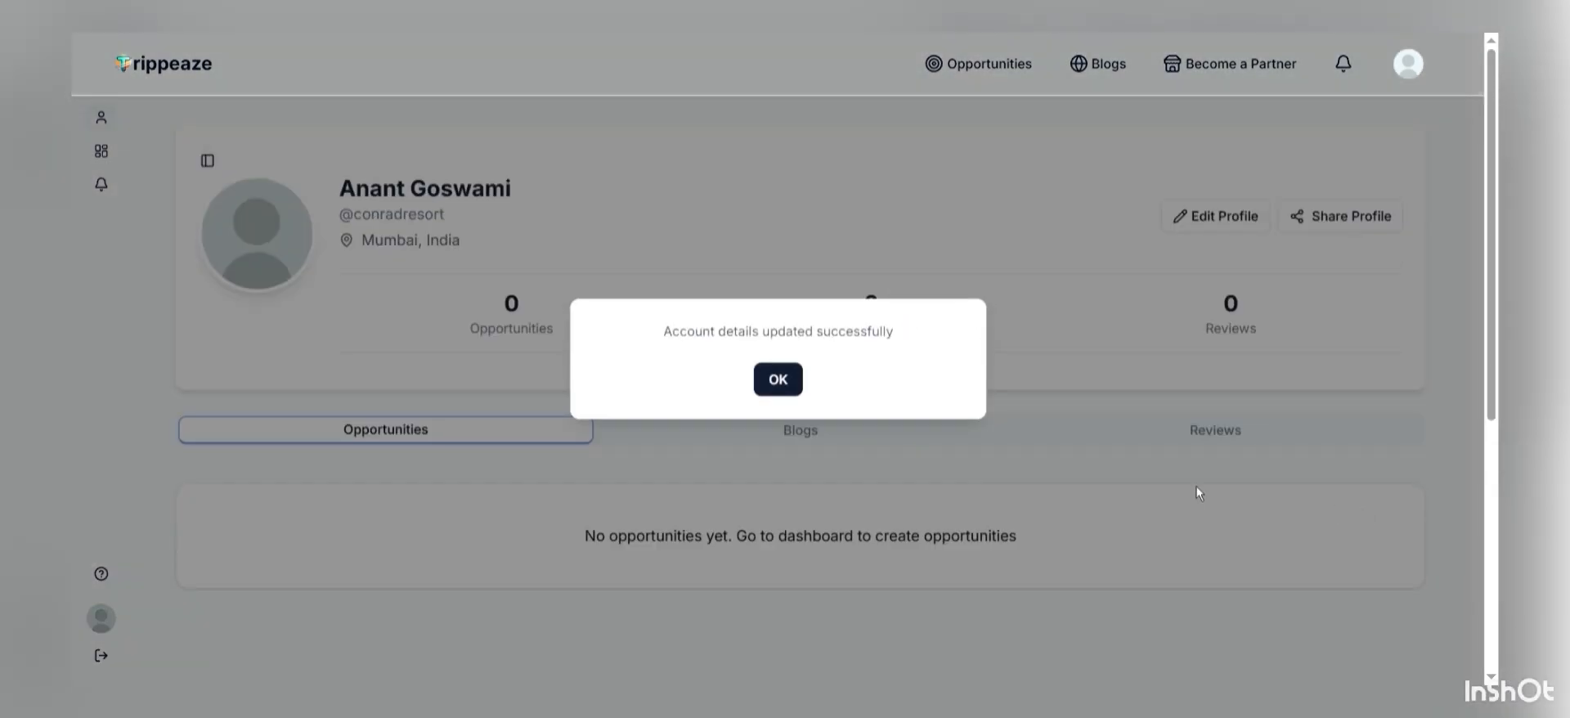